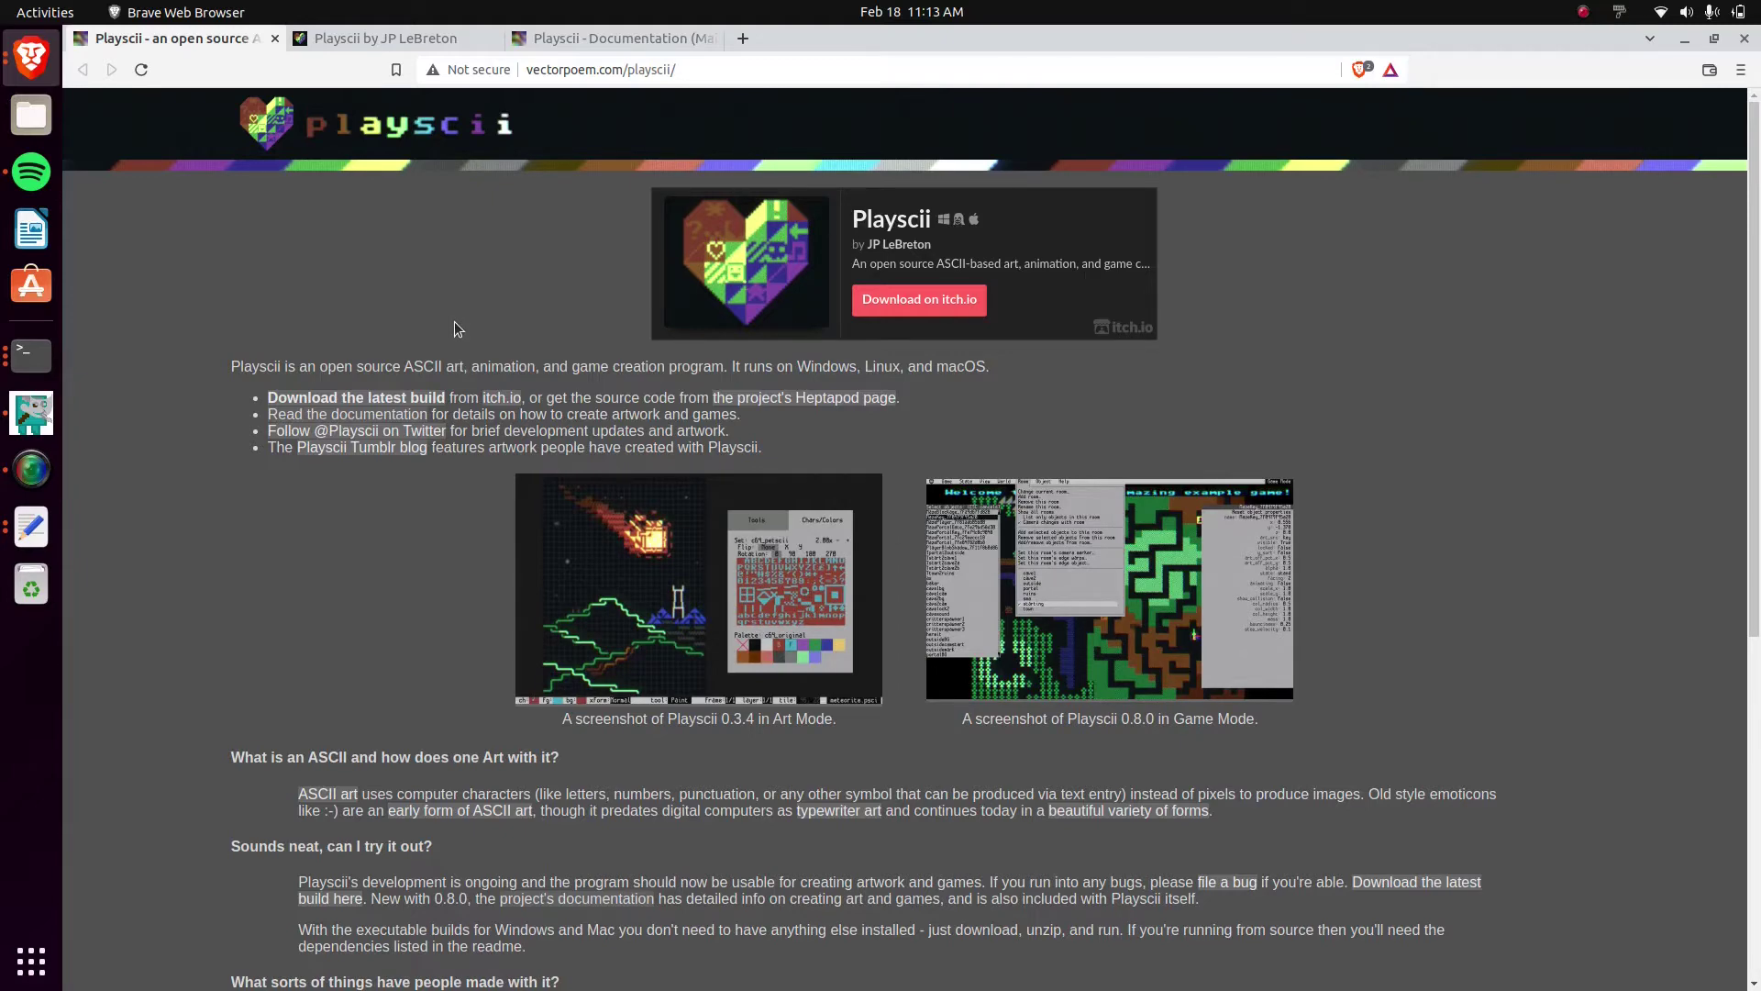
Skim the Playscii project homepage, briefly peeking at the itch.io tab
{"action": "scroll", "coordinate": [418, 522], "scroll_direction": "down", "scroll_amount": 5}
{"action": "scroll", "coordinate": [419, 522], "scroll_direction": "up", "scroll_amount": 3}
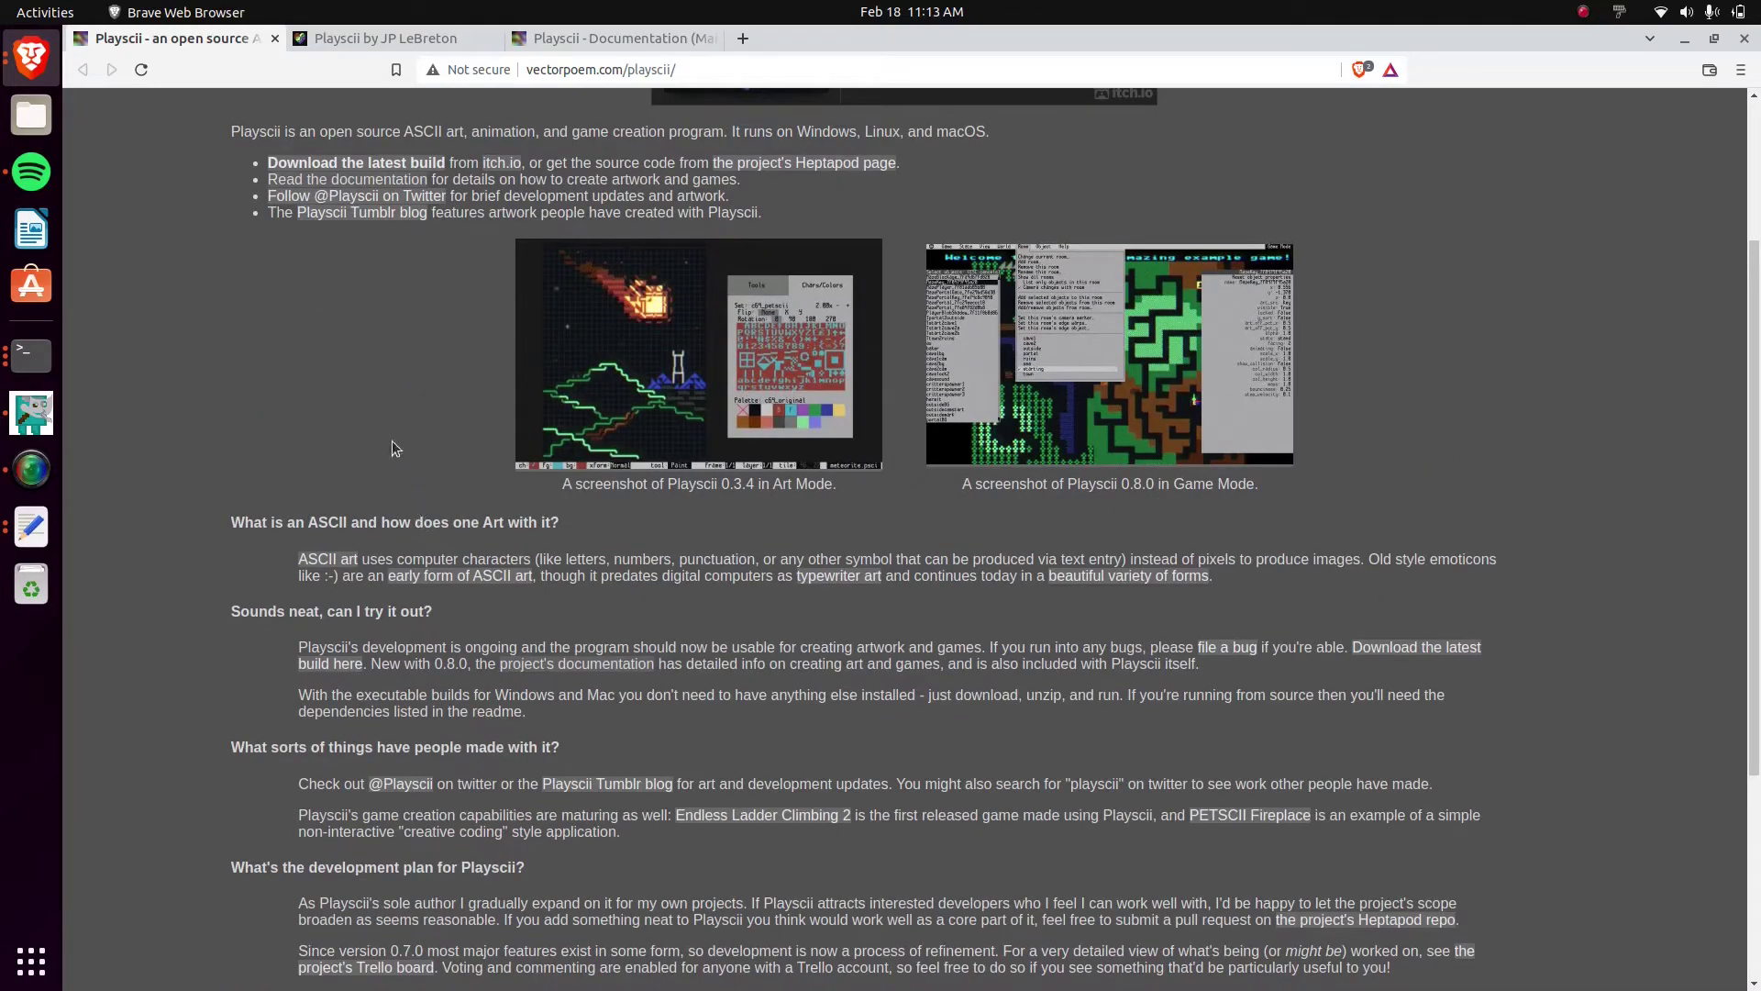
{"action": "key", "text": "ctrl+Tab"}
{"action": "key", "text": "ctrl+shift+Tab"}
{"action": "scroll", "coordinate": [380, 415], "scroll_direction": "up", "scroll_amount": 3}
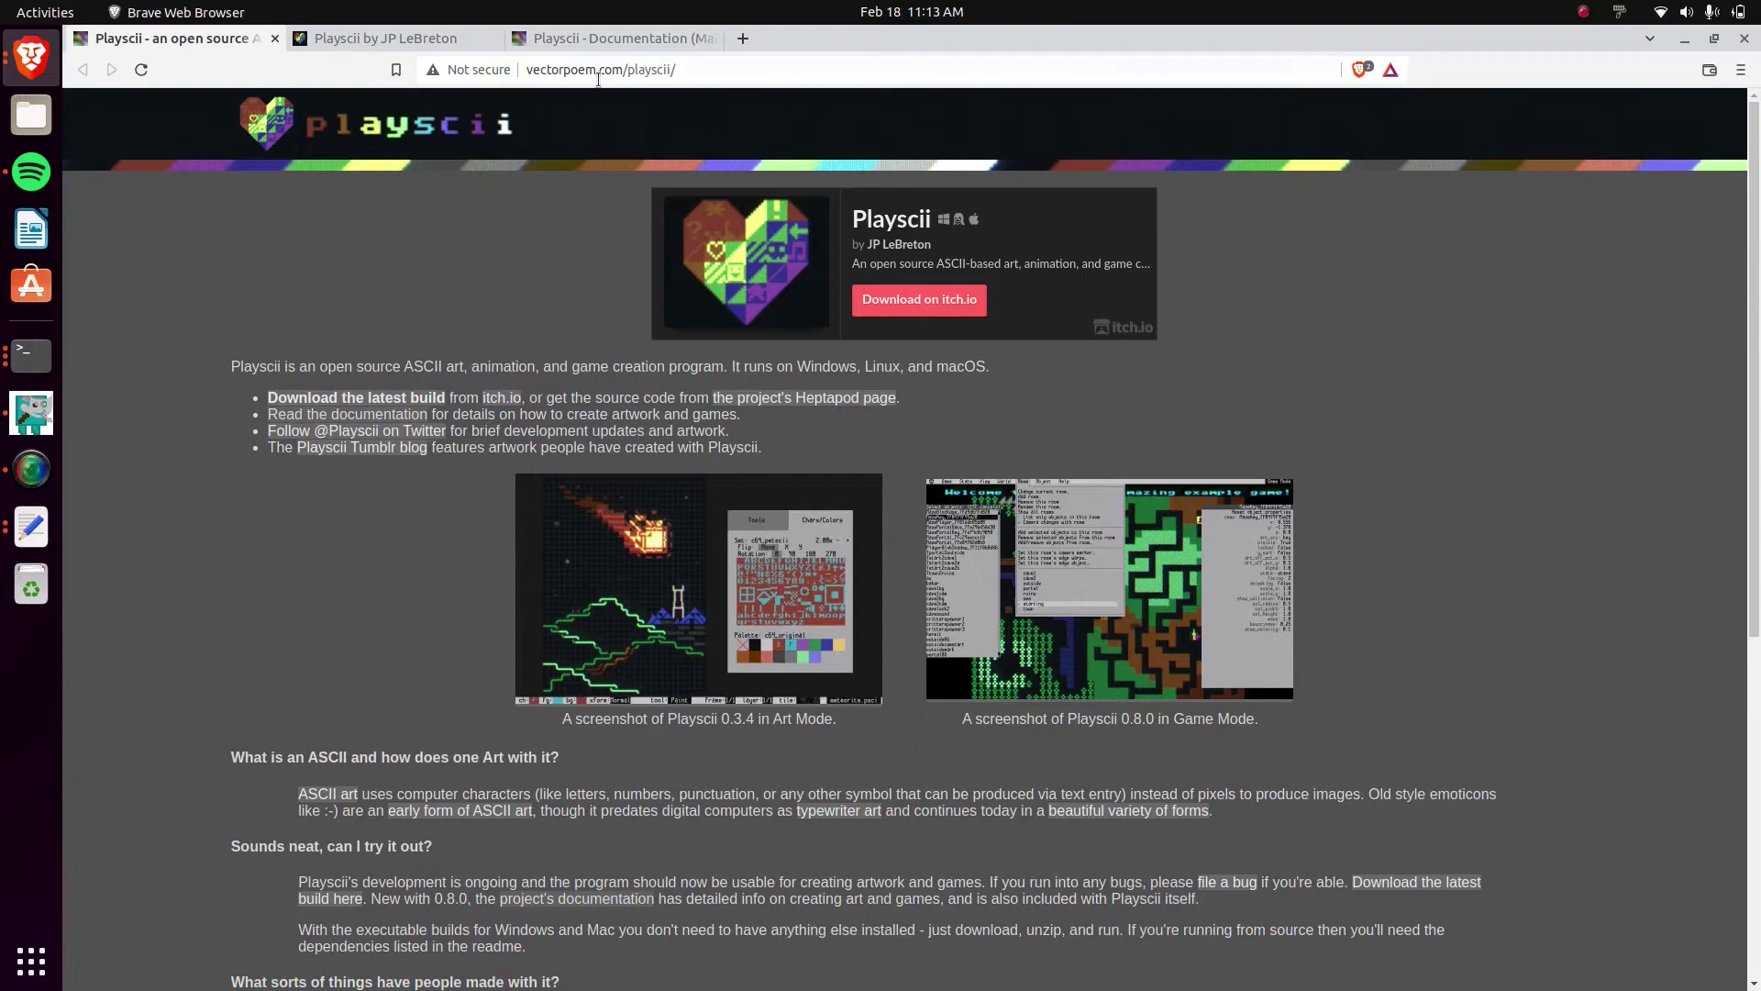
{"action": "scroll", "coordinate": [239, 530], "scroll_direction": "down", "scroll_amount": 4}
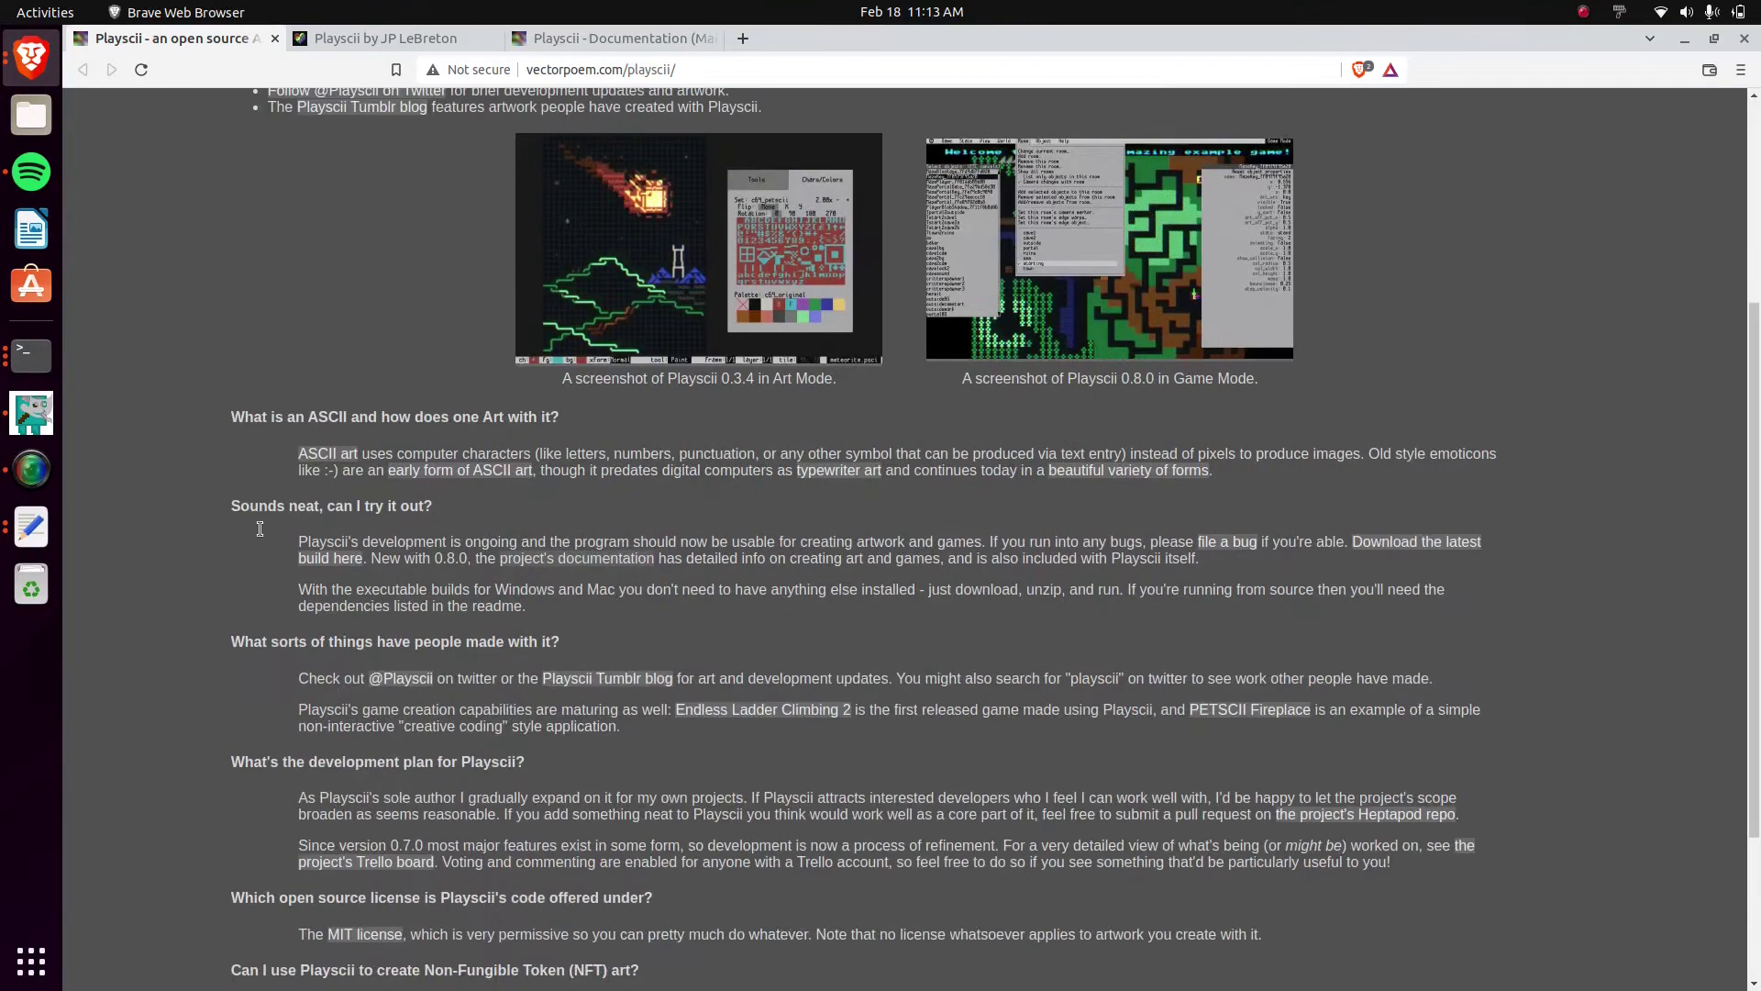
{"action": "scroll", "coordinate": [394, 239], "scroll_direction": "up", "scroll_amount": 4}
Scroll through the Playscii documentation, then switch to the Playscii itch.io page
{"action": "left_click", "coordinate": [616, 38]}
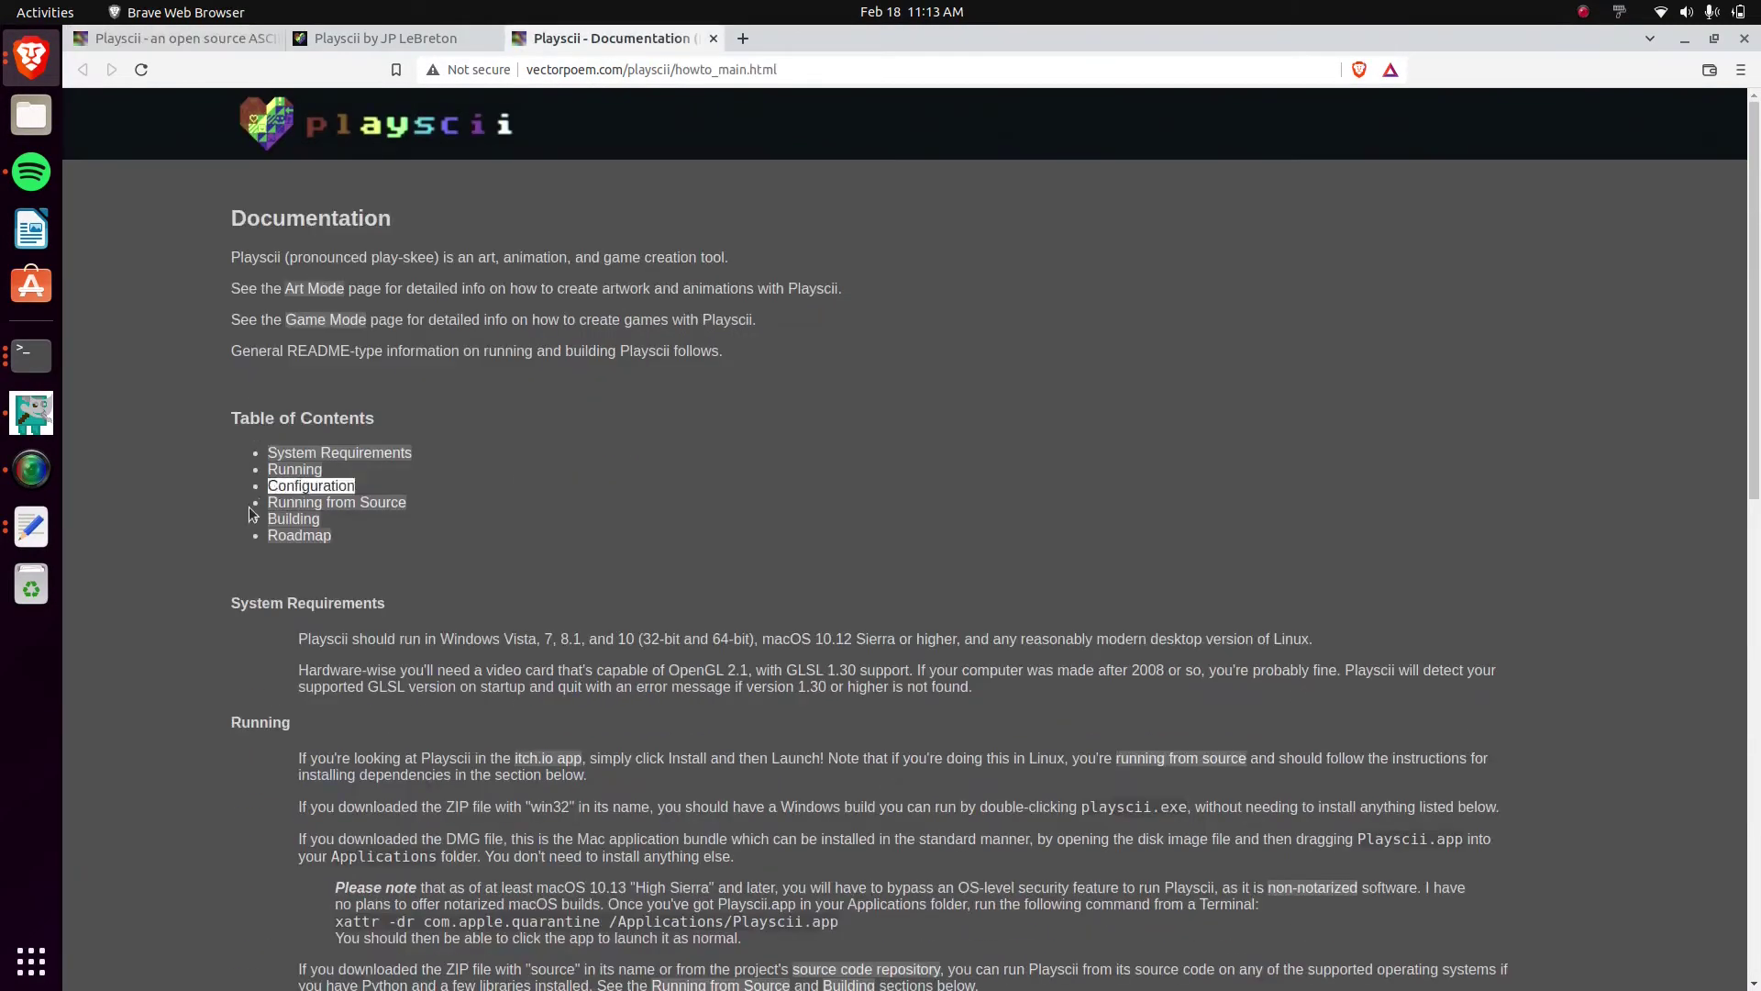
{"action": "scroll", "coordinate": [193, 431], "scroll_direction": "down", "scroll_amount": 4}
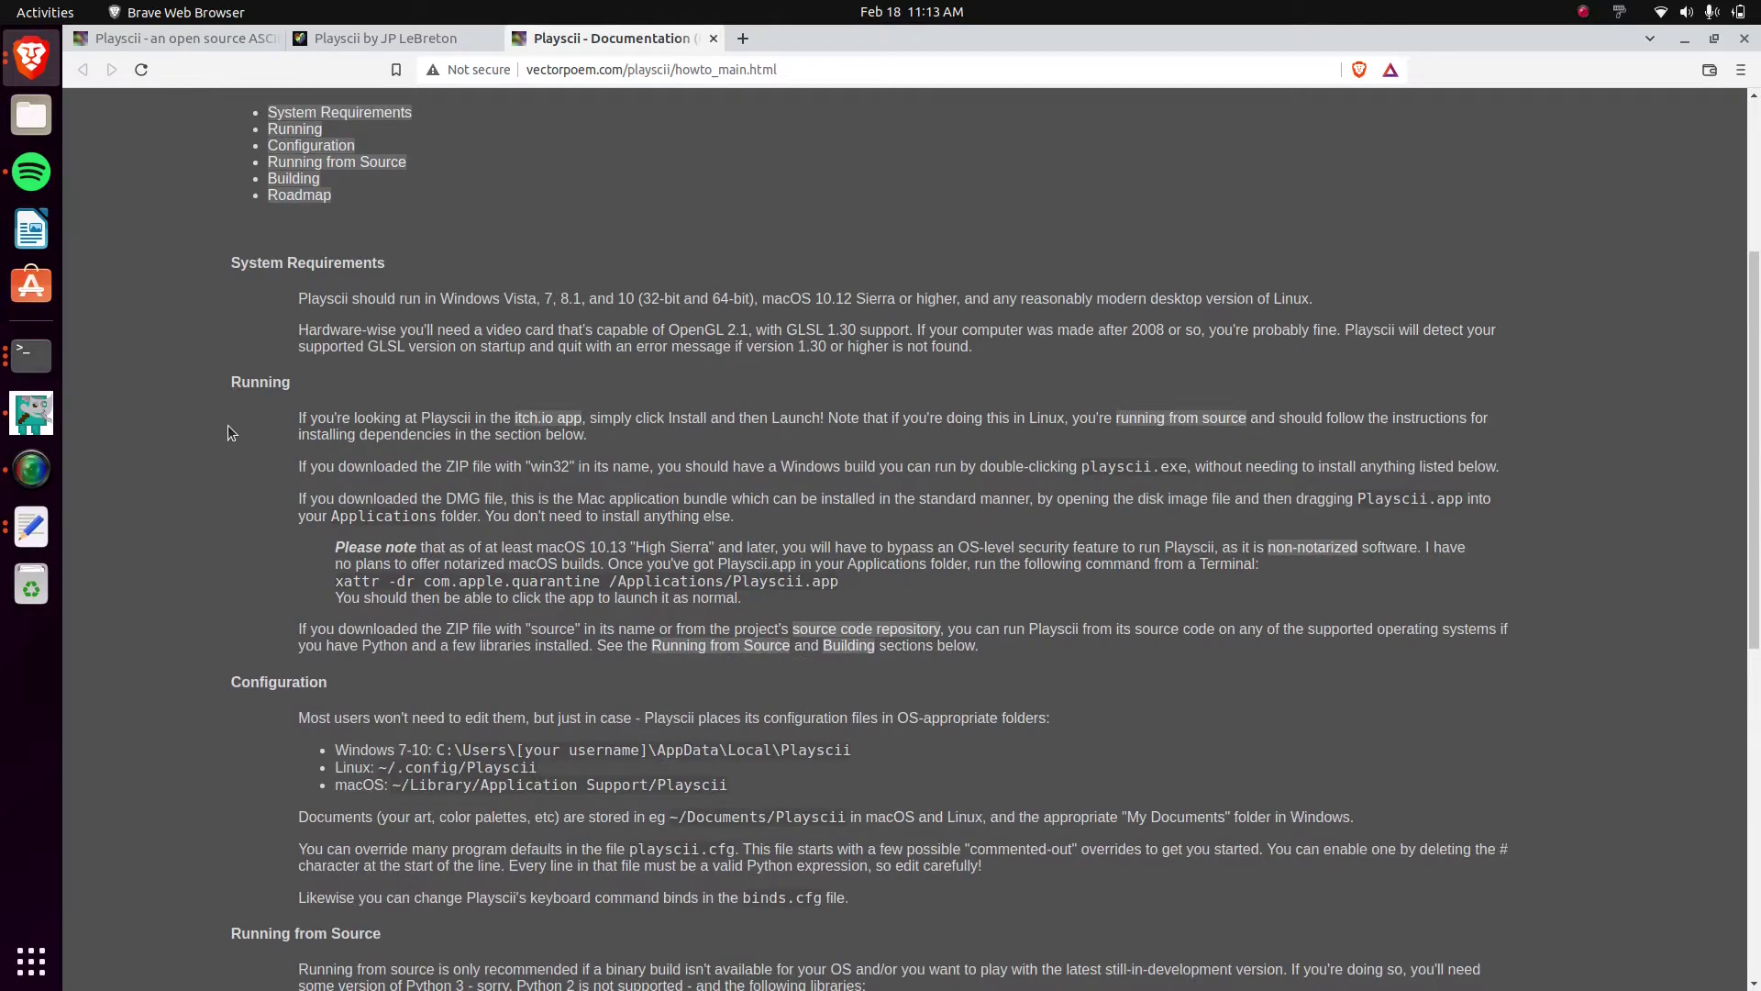
{"action": "scroll", "coordinate": [230, 424], "scroll_direction": "down", "scroll_amount": 4}
{"action": "scroll", "coordinate": [233, 427], "scroll_direction": "down", "scroll_amount": 4}
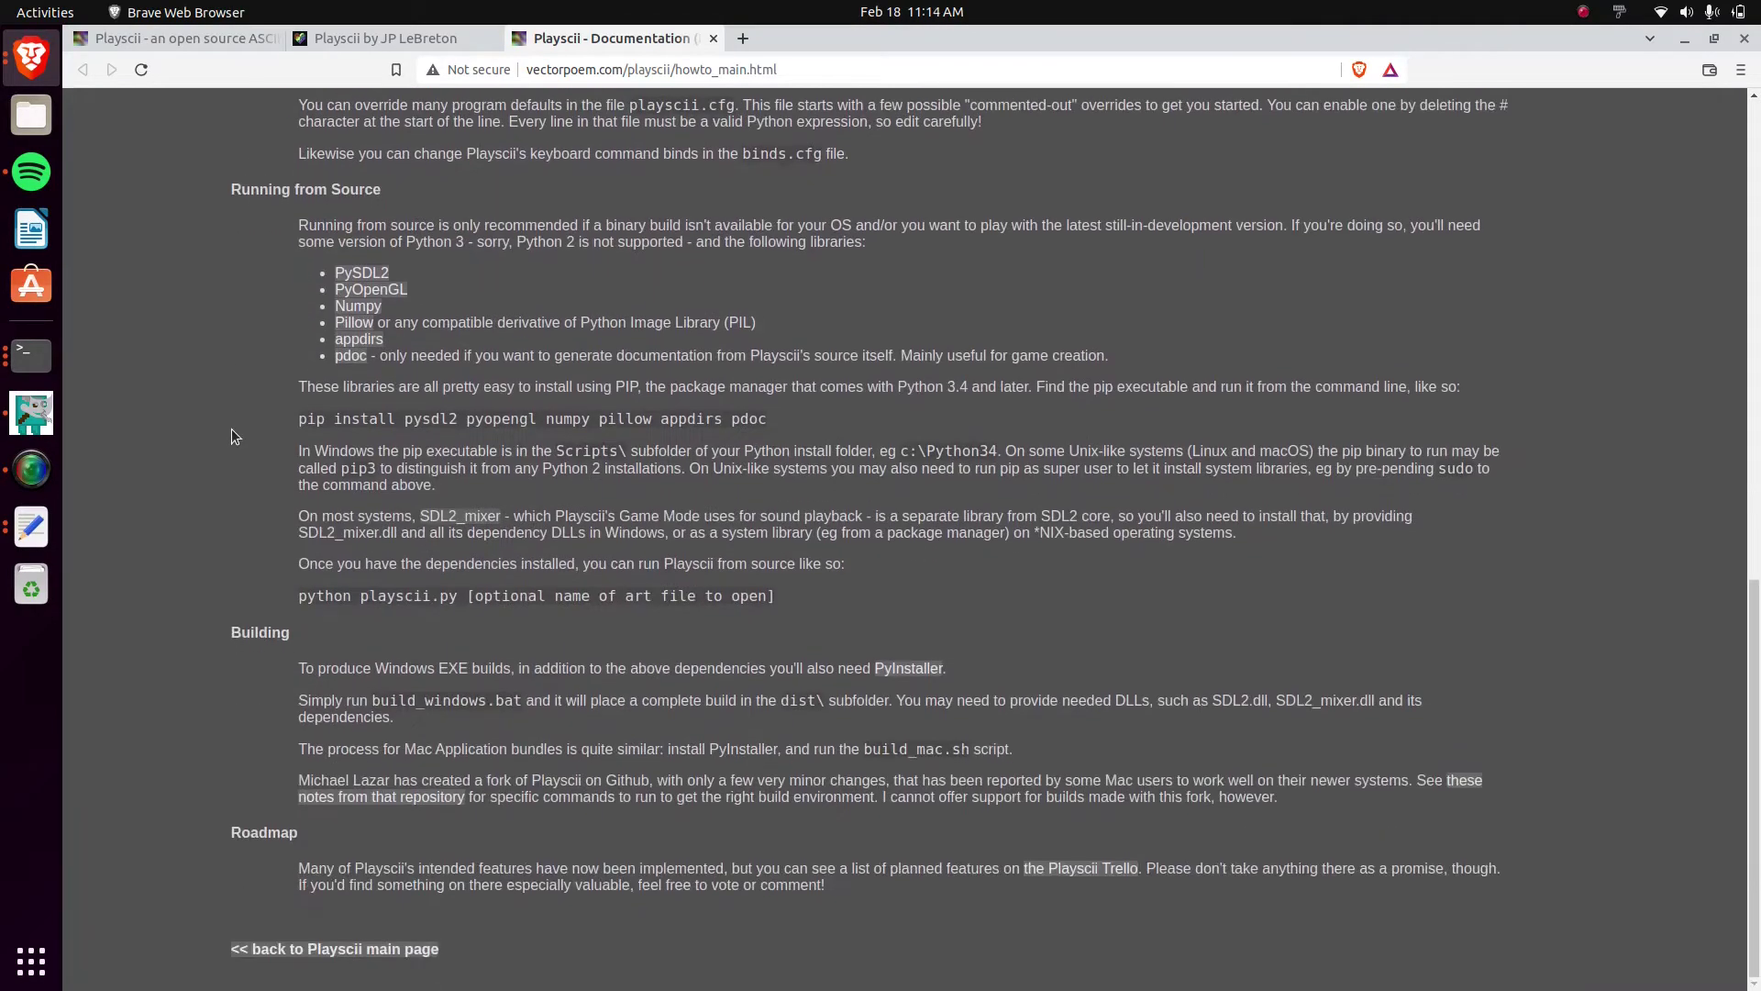
{"action": "scroll", "coordinate": [233, 431], "scroll_direction": "up", "scroll_amount": 15}
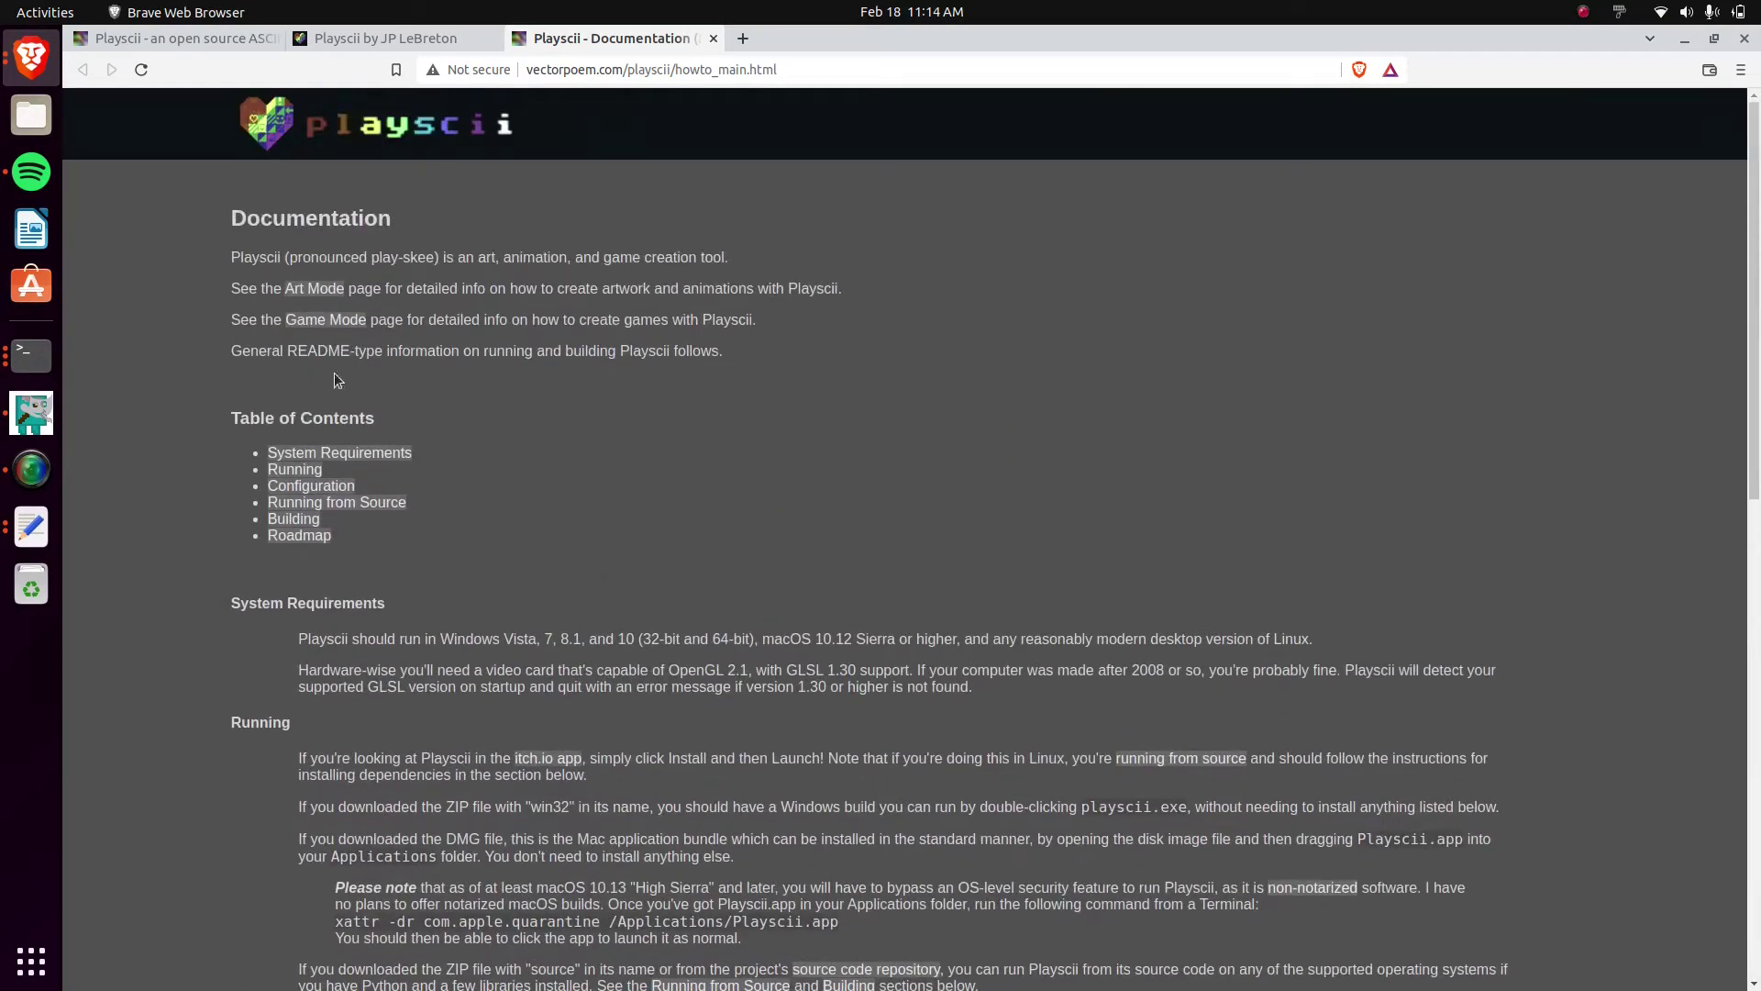
{"action": "left_click", "coordinate": [343, 40]}
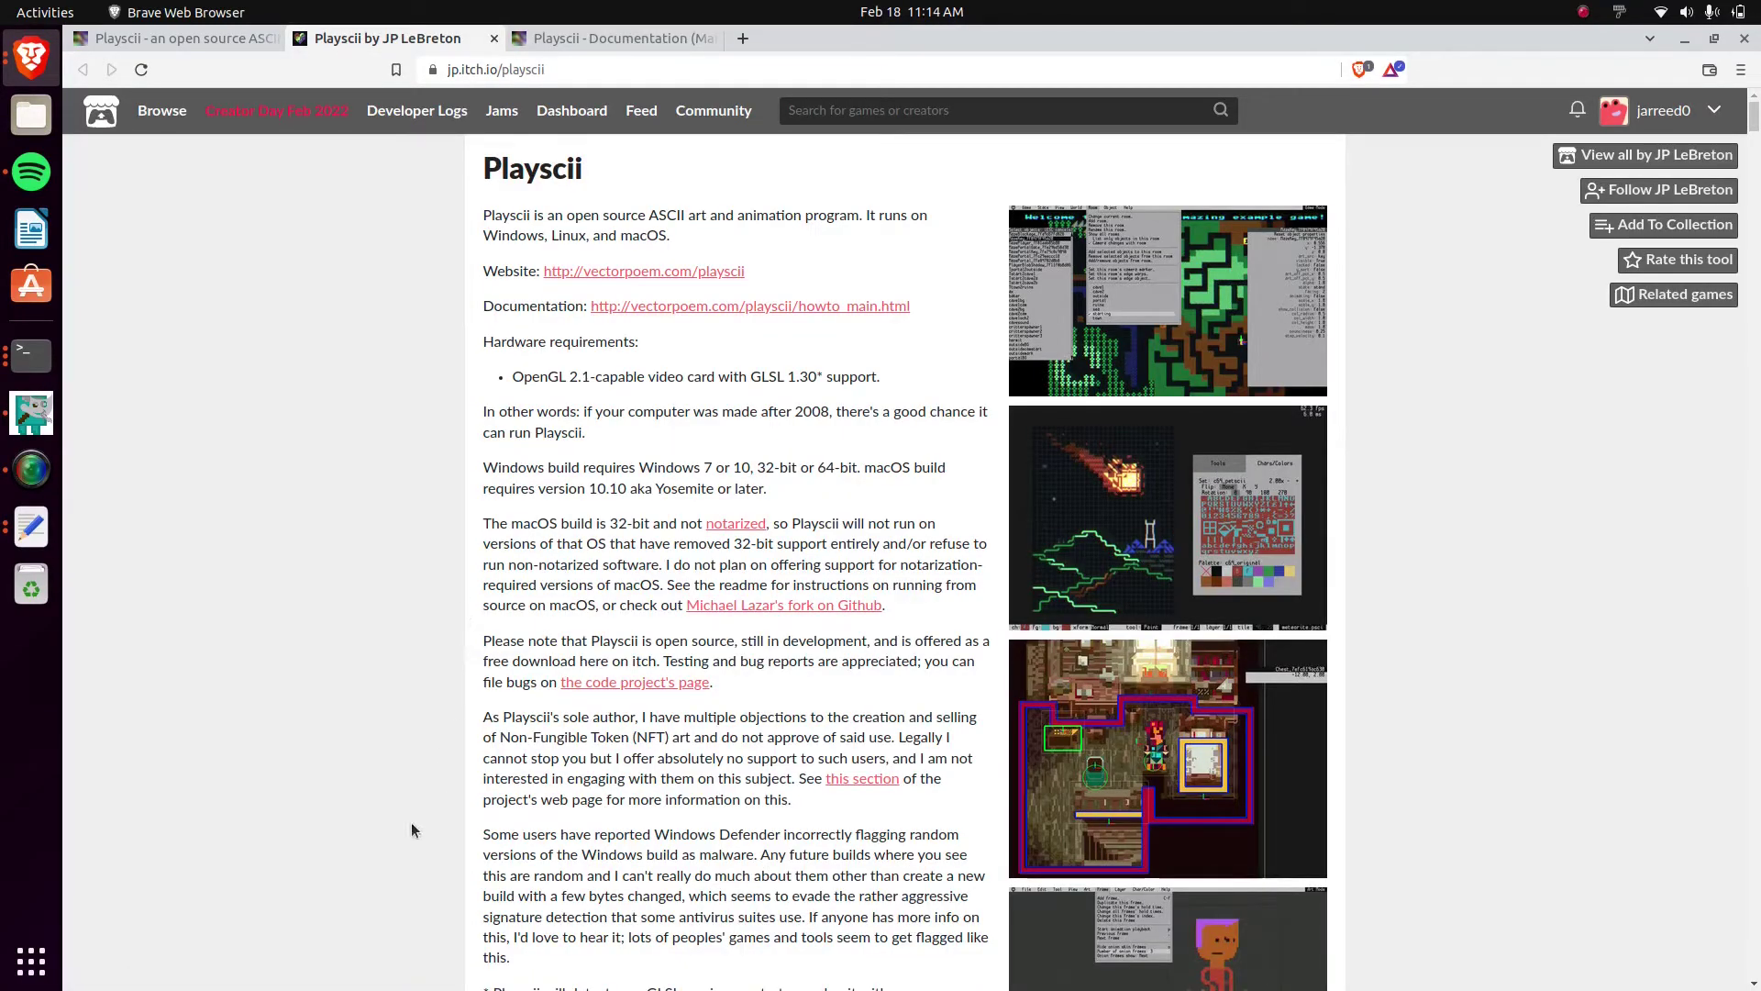
{"action": "scroll", "coordinate": [463, 380], "scroll_direction": "down", "scroll_amount": 7}
{"action": "scroll", "coordinate": [477, 432], "scroll_direction": "up", "scroll_amount": 4}
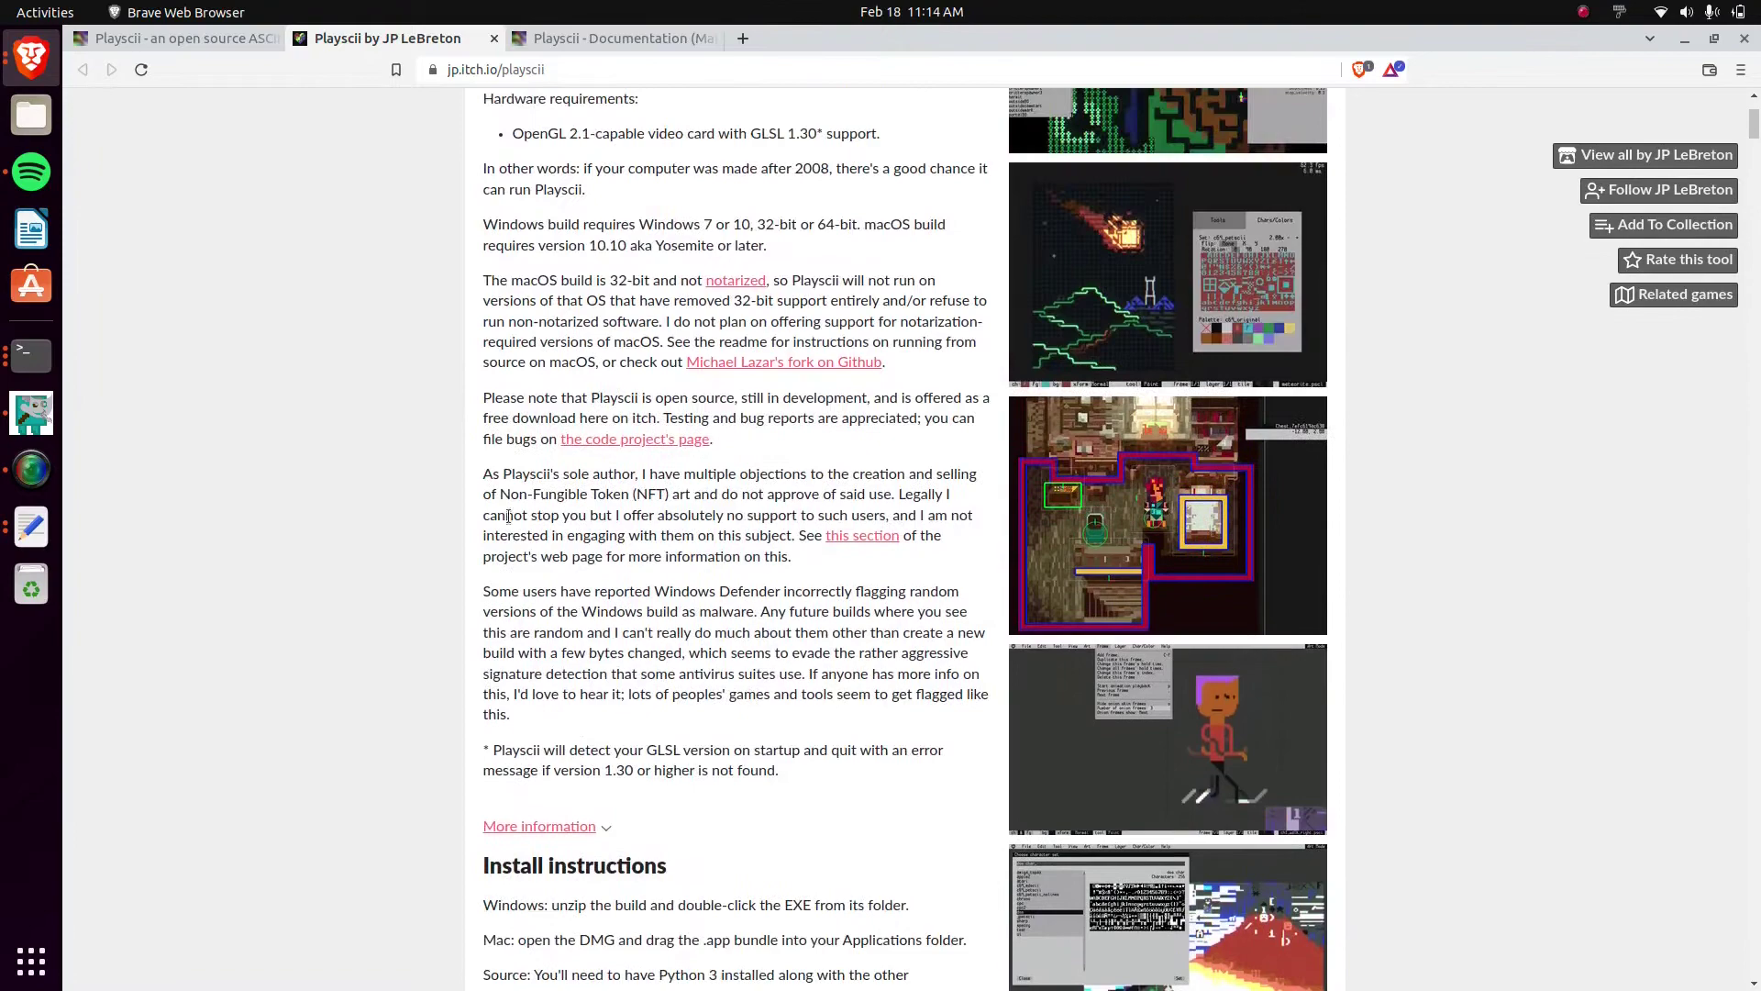
{"action": "scroll", "coordinate": [508, 516], "scroll_direction": "up", "scroll_amount": 3}
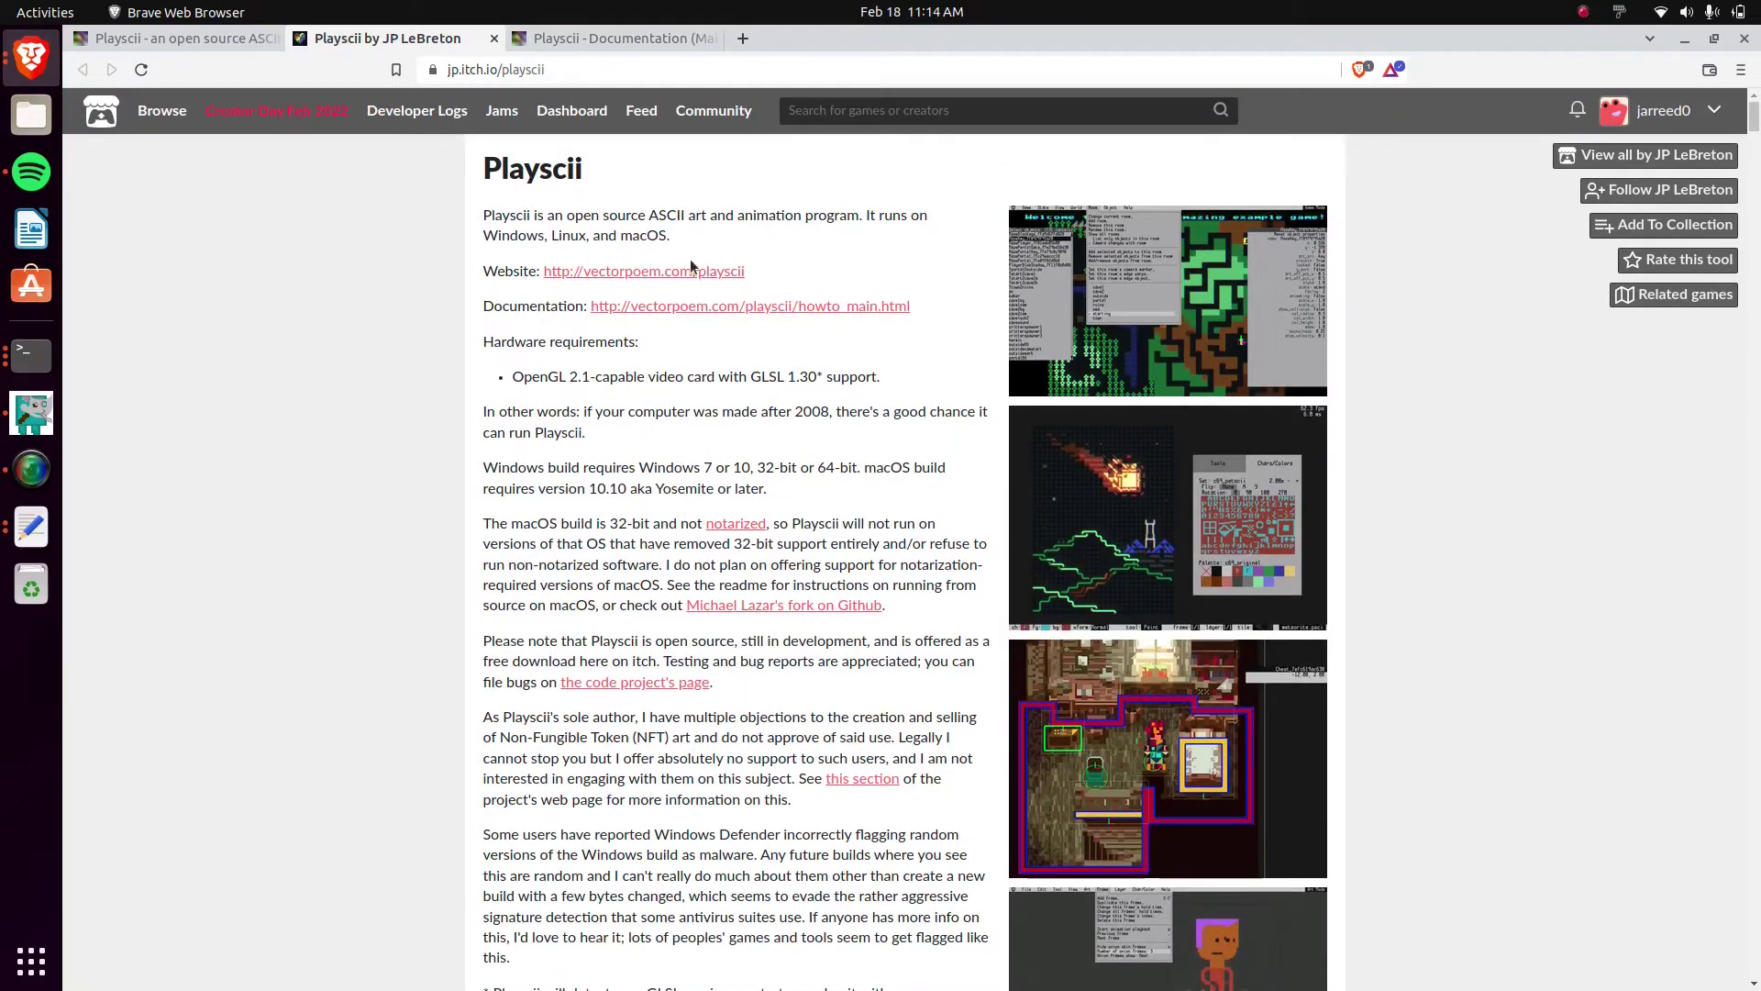
{"action": "scroll", "coordinate": [370, 402], "scroll_direction": "down", "scroll_amount": 12}
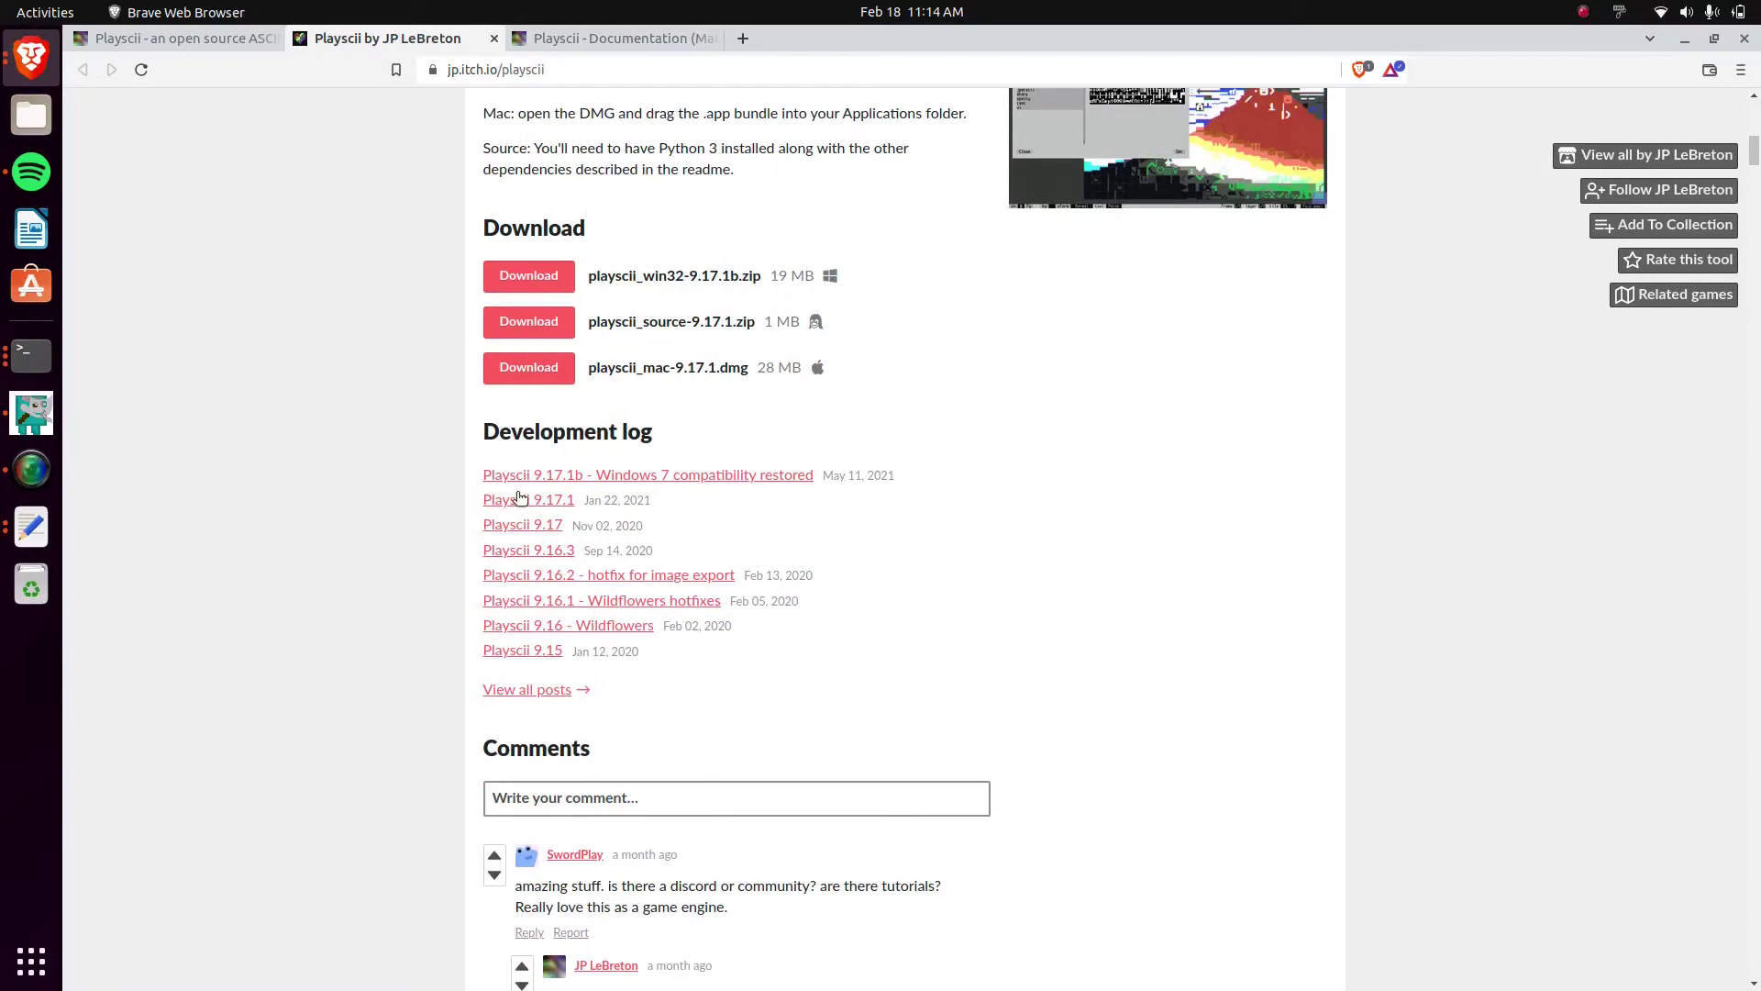
{"action": "scroll", "coordinate": [380, 437], "scroll_direction": "down", "scroll_amount": 3}
{"action": "scroll", "coordinate": [380, 444], "scroll_direction": "up", "scroll_amount": 12}
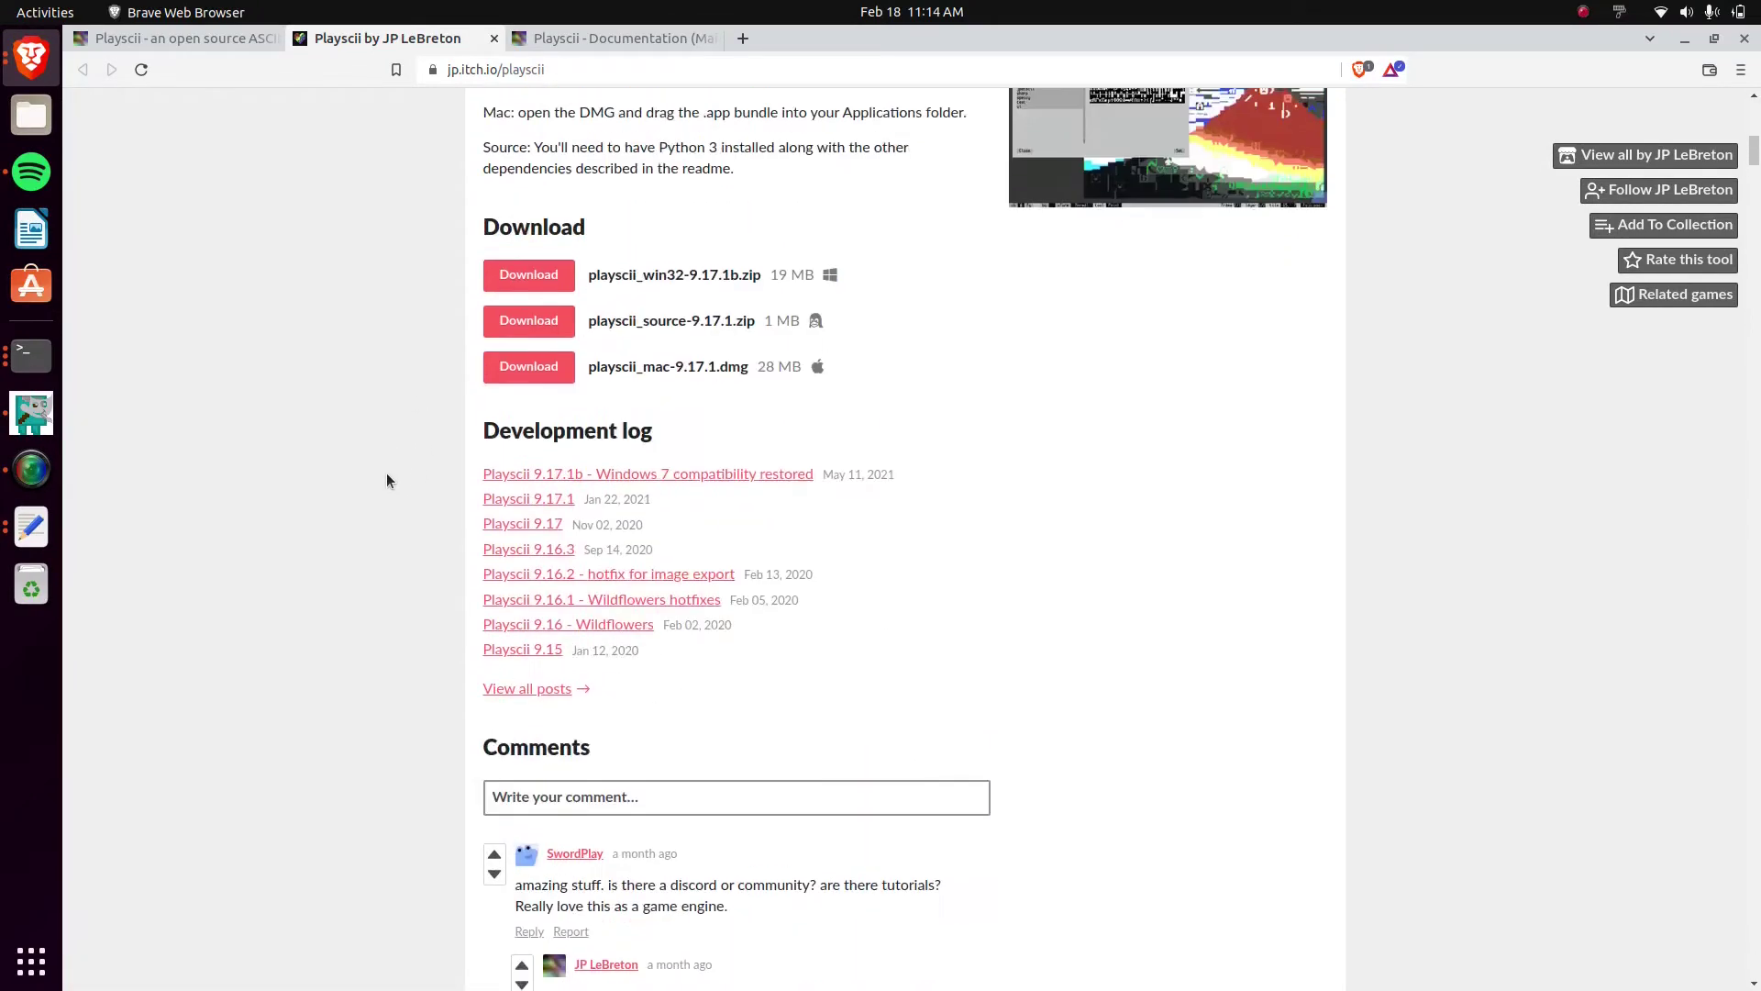
{"action": "scroll", "coordinate": [389, 480], "scroll_direction": "up", "scroll_amount": 3}
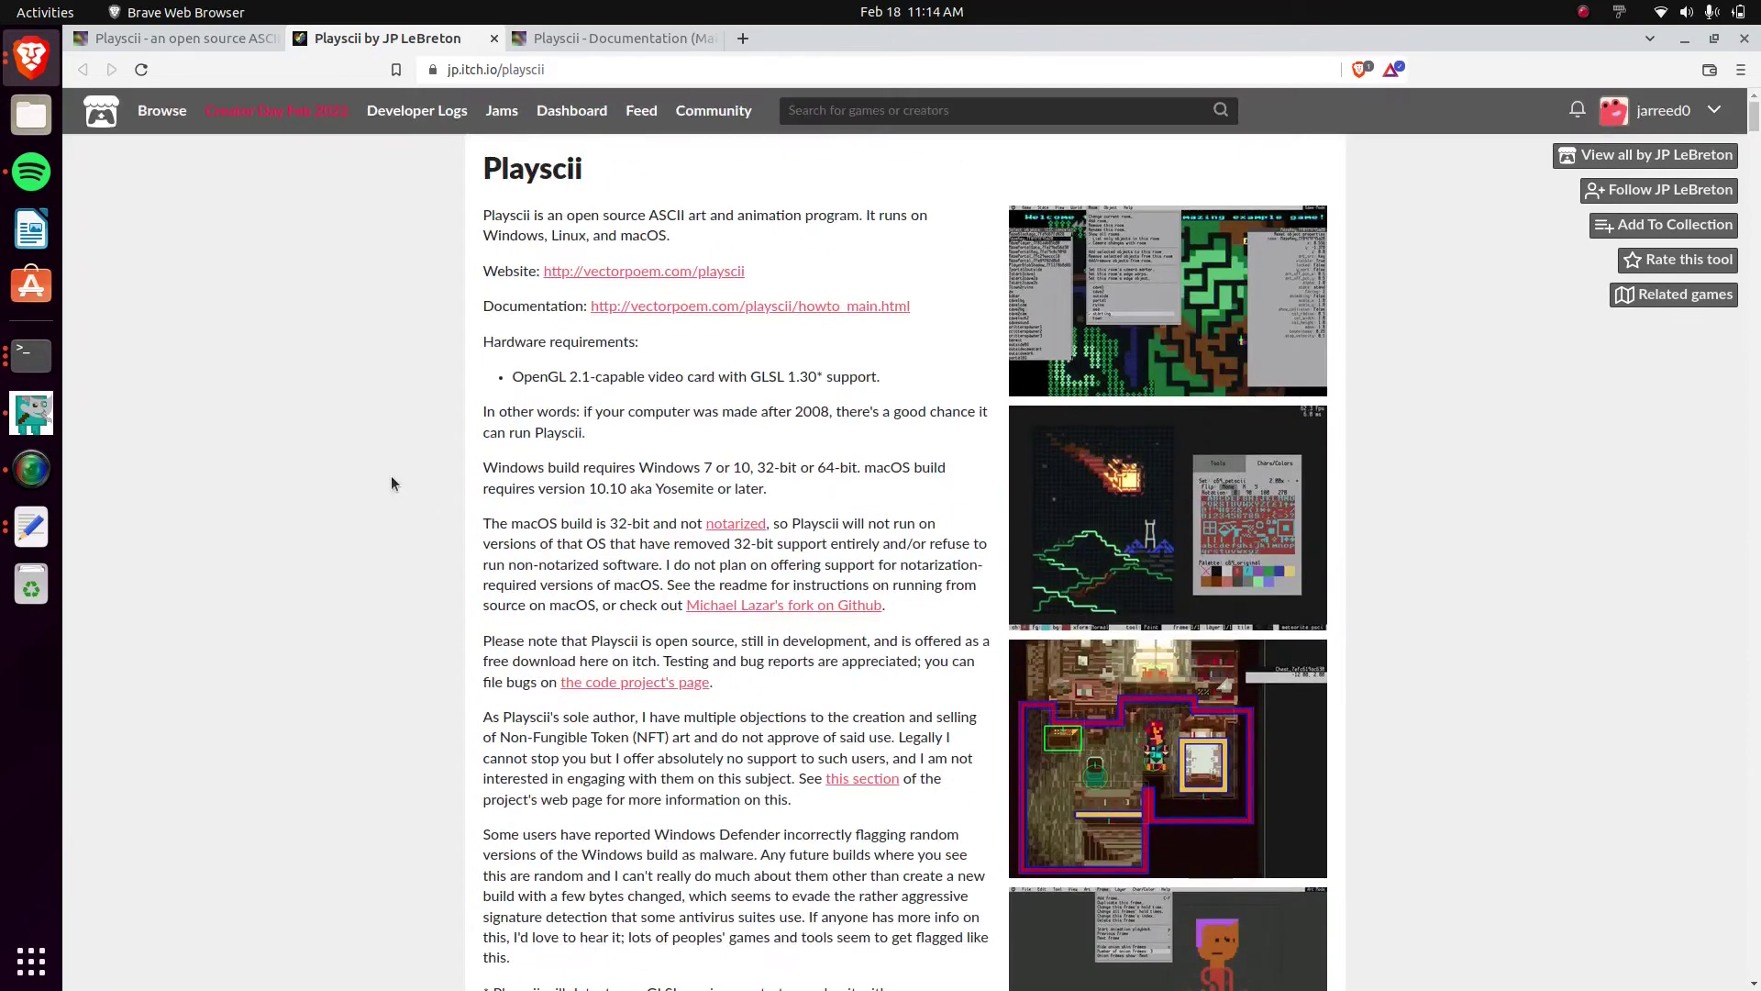
In a new terminal, cd into Downloads/playscii and run ./playscii_linux.sh
{"action": "key", "text": "ctrl+alt+t"}
{"action": "type", "text": "cd "}
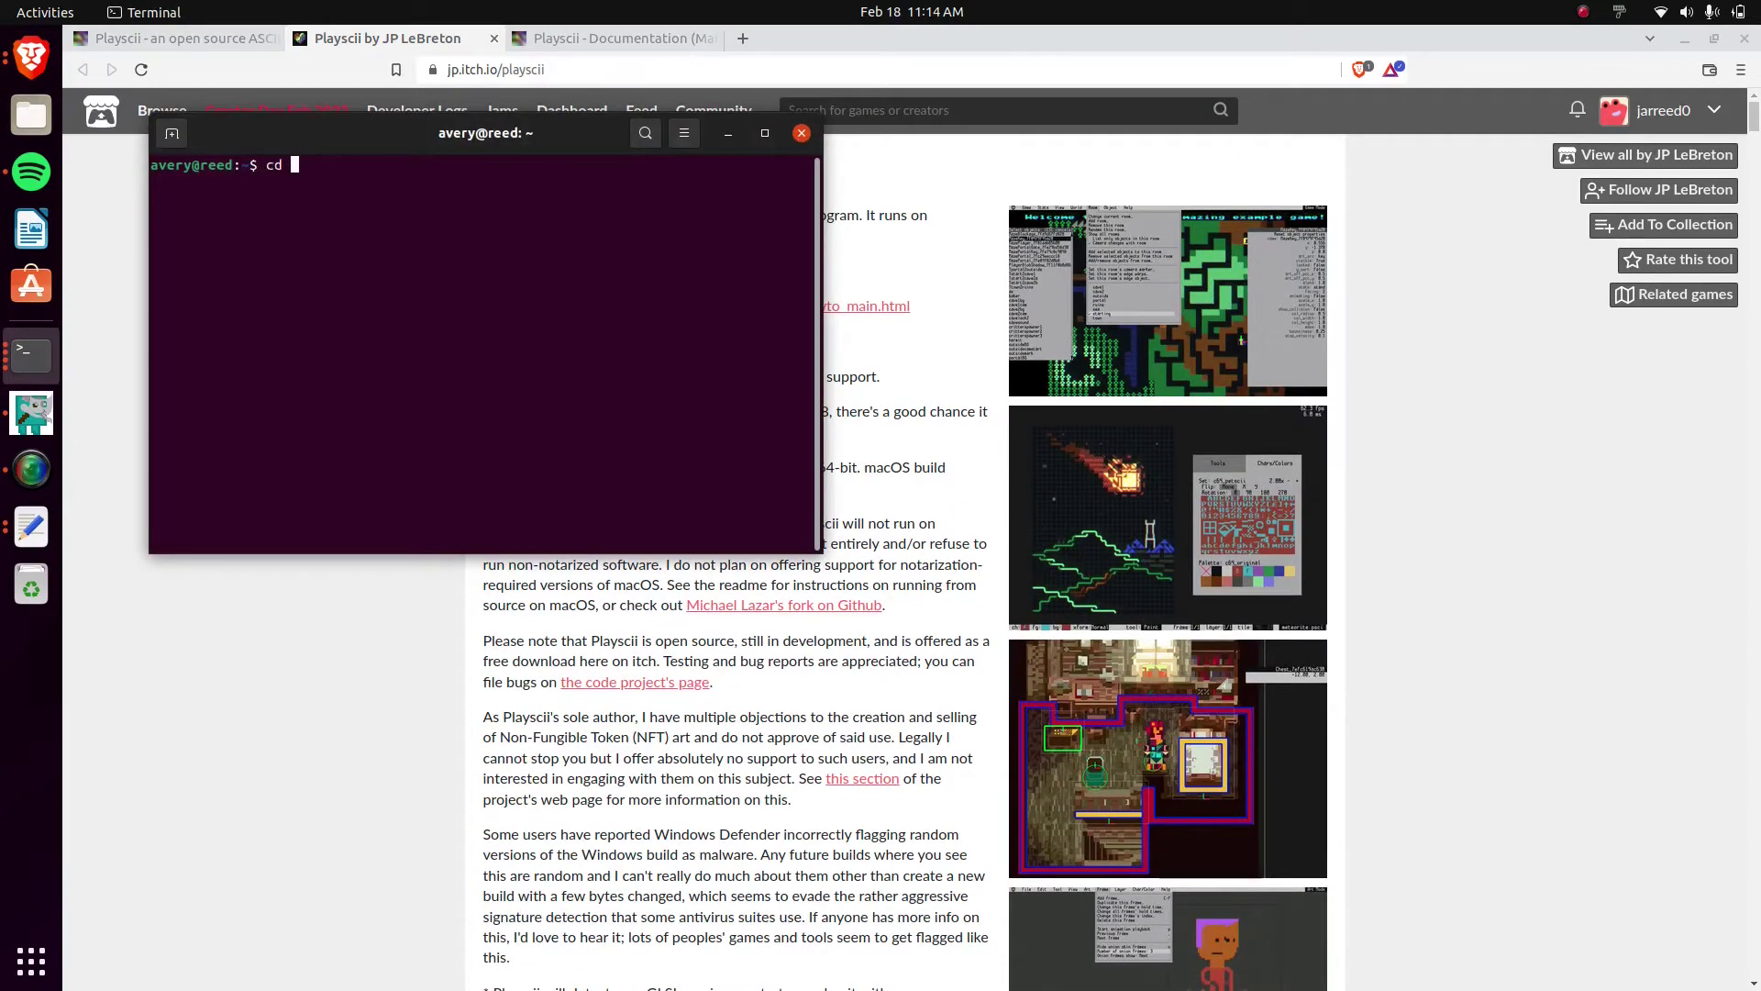
{"action": "type", "text": "Downloads/playscii/"}
{"action": "key", "text": "Return"}
{"action": "type", "text": "./lin"}
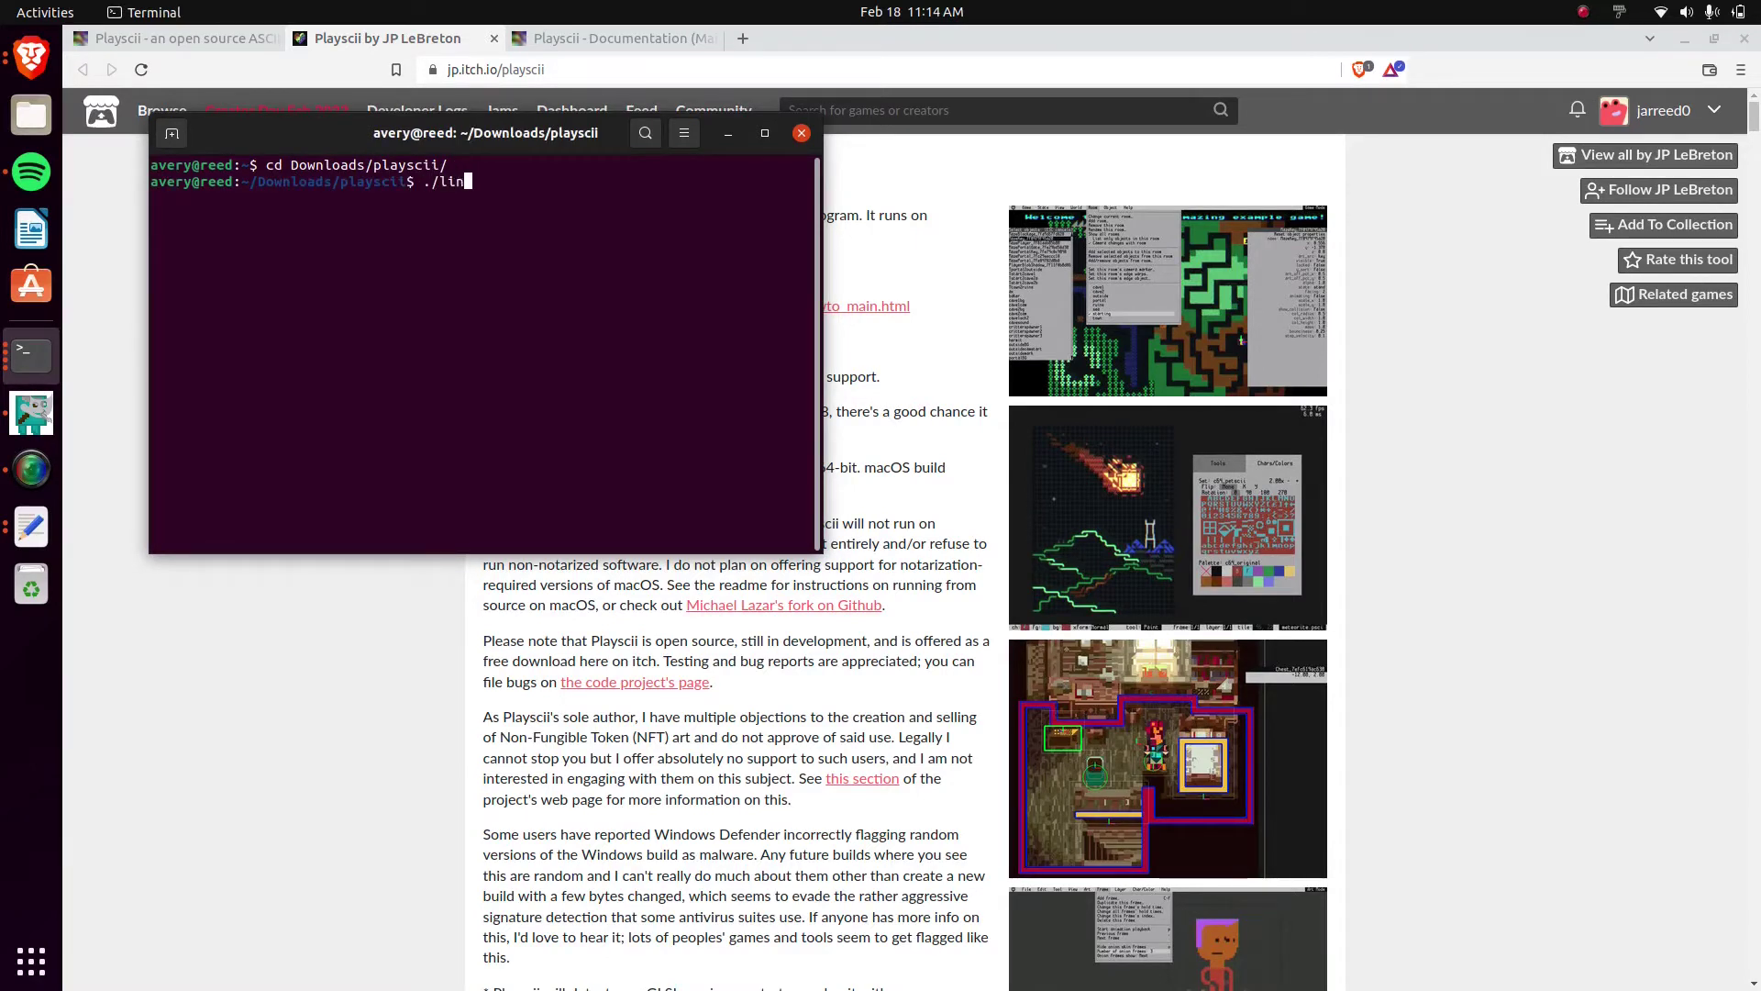
{"action": "key", "text": "BackSpace"}
{"action": "key", "text": "BackSpace"}
{"action": "type", "text": "playscii"}
{"action": "key", "text": "Tab"}
{"action": "key", "text": "Return"}
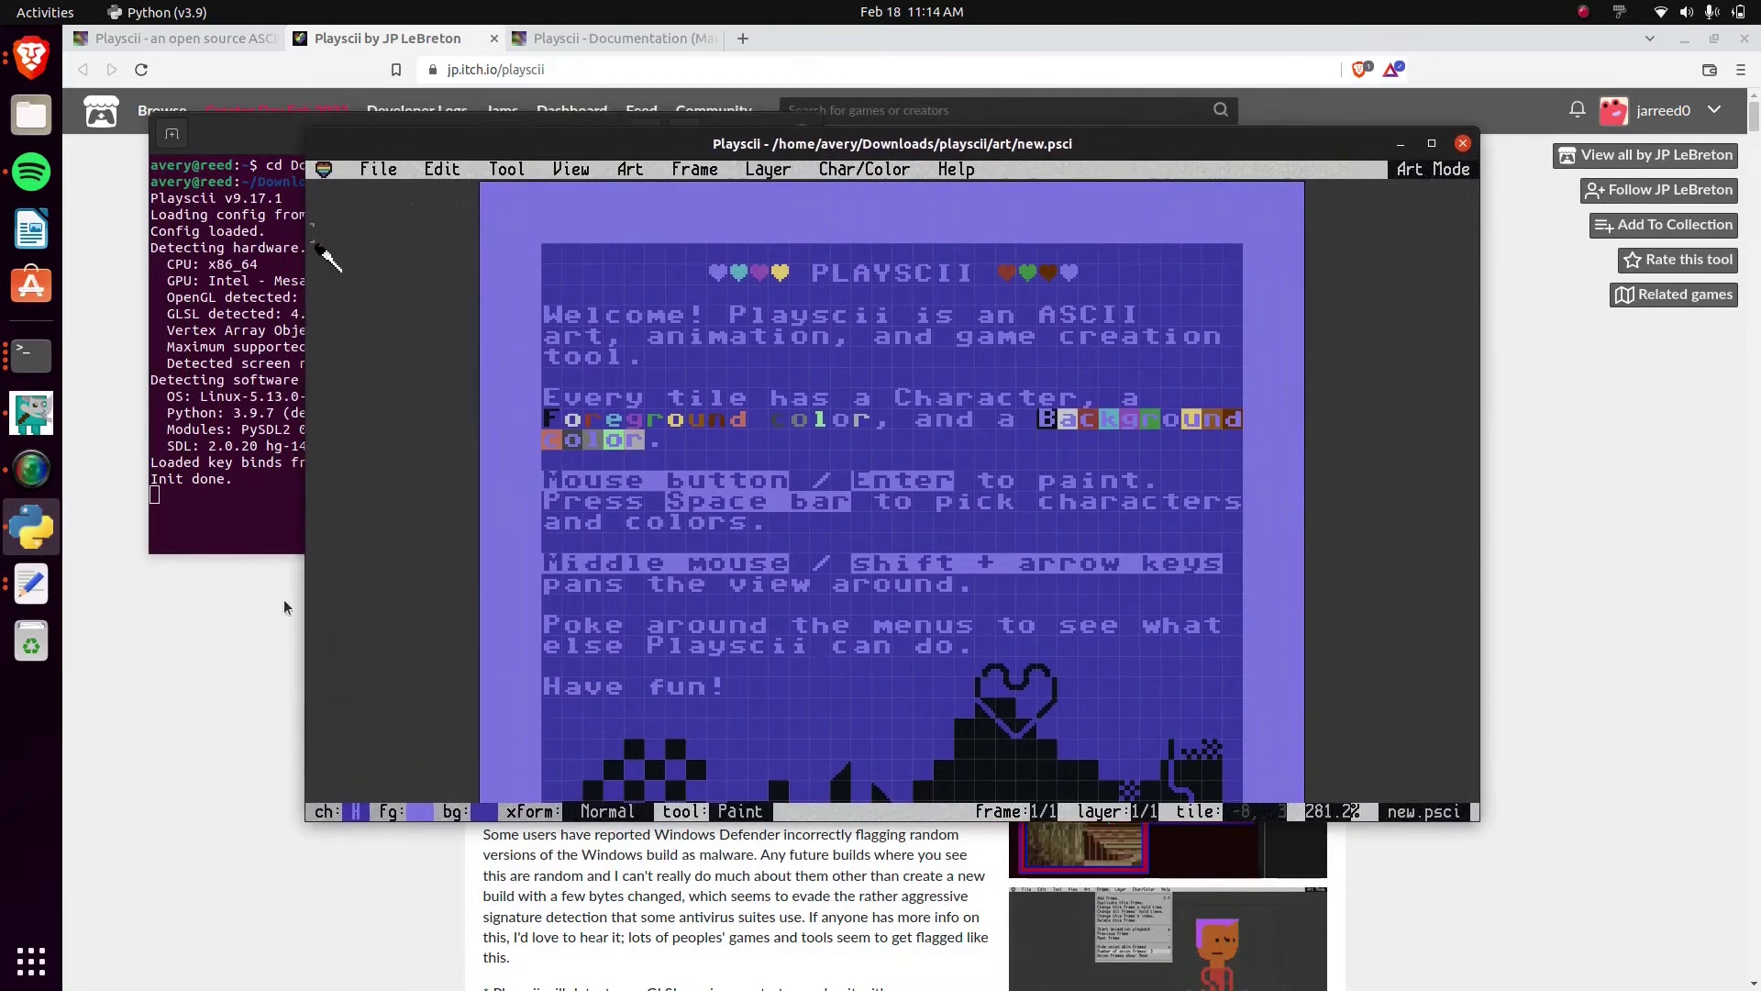
Bring the browser forward and scroll the documentation down to Running from Source
{"action": "left_click", "coordinate": [246, 690]}
{"action": "left_click", "coordinate": [614, 38]}
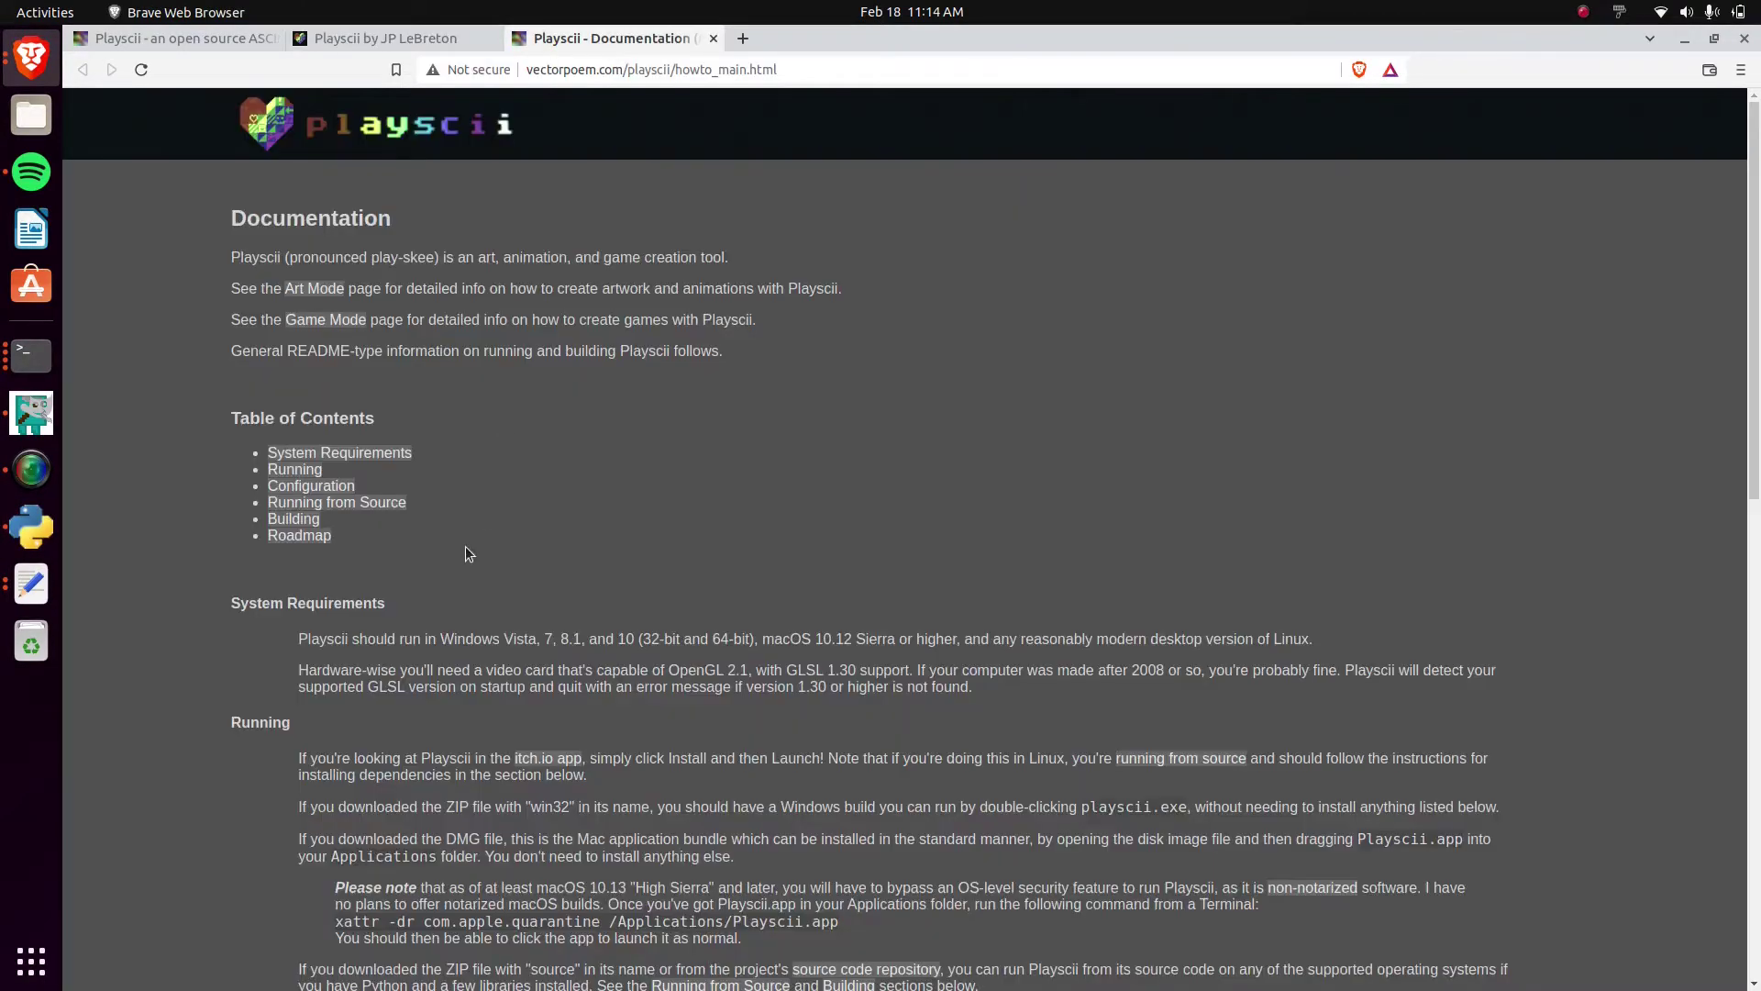
{"action": "scroll", "coordinate": [397, 413], "scroll_direction": "down", "scroll_amount": 8}
{"action": "scroll", "coordinate": [397, 413], "scroll_direction": "down", "scroll_amount": 1}
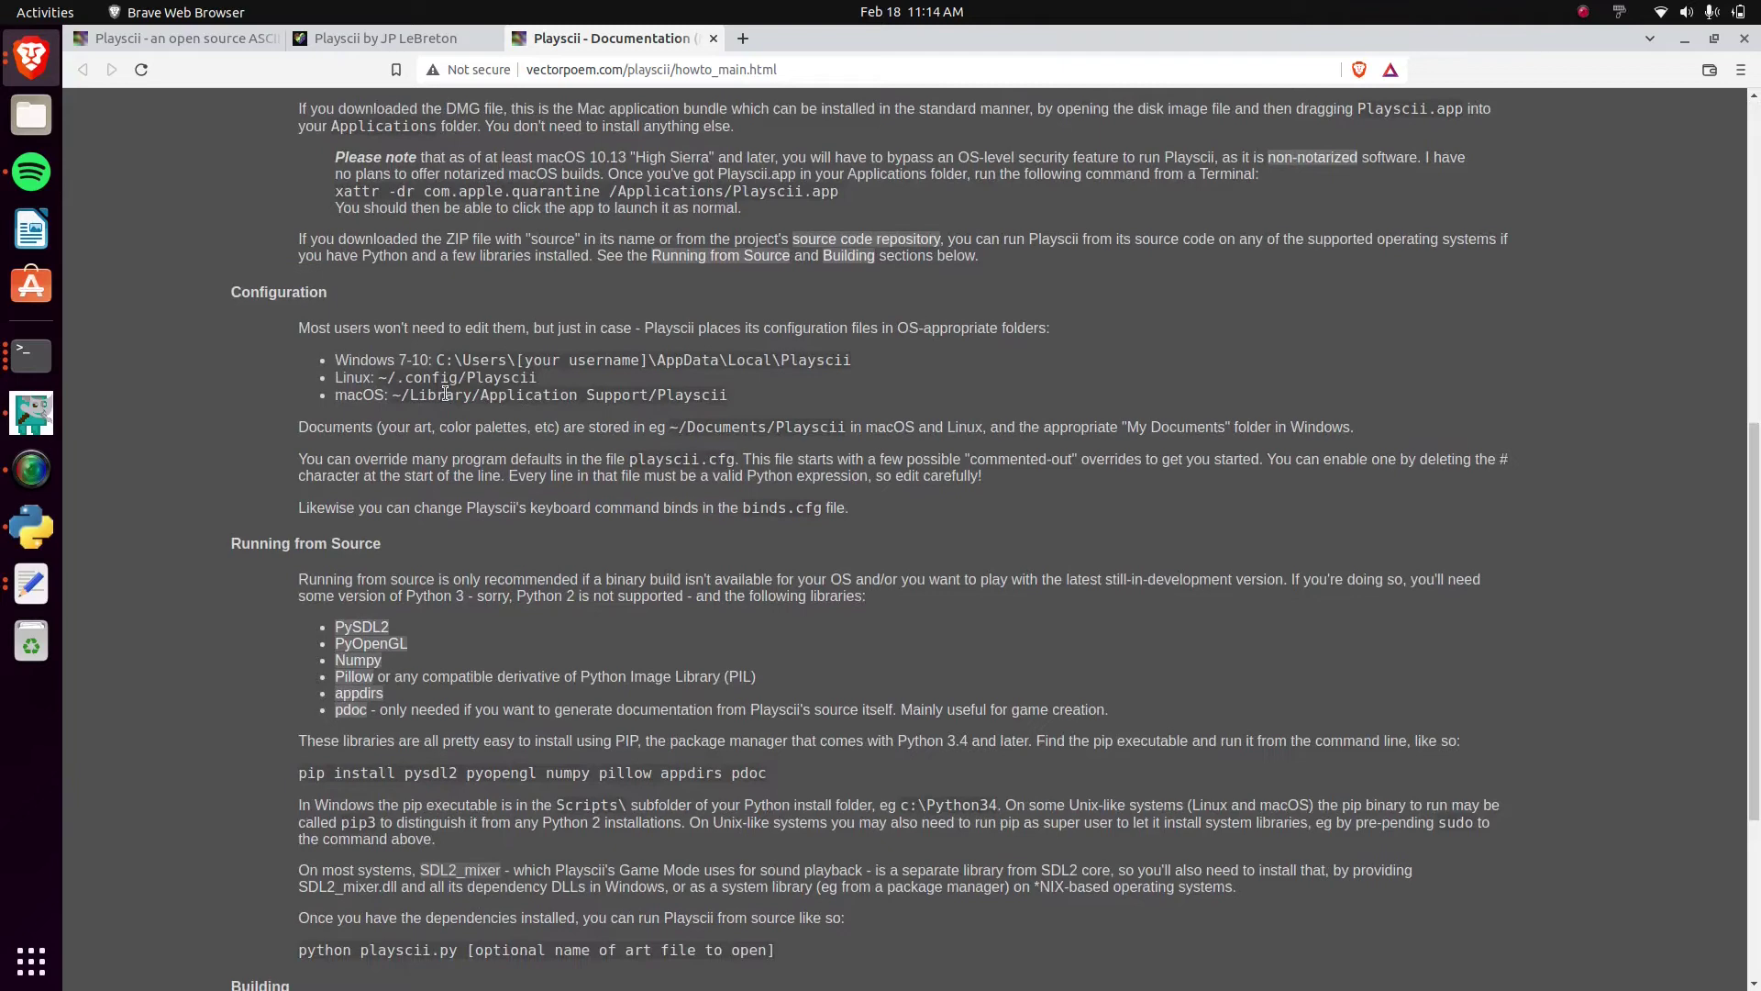
{"action": "scroll", "coordinate": [370, 367], "scroll_direction": "down", "scroll_amount": 6}
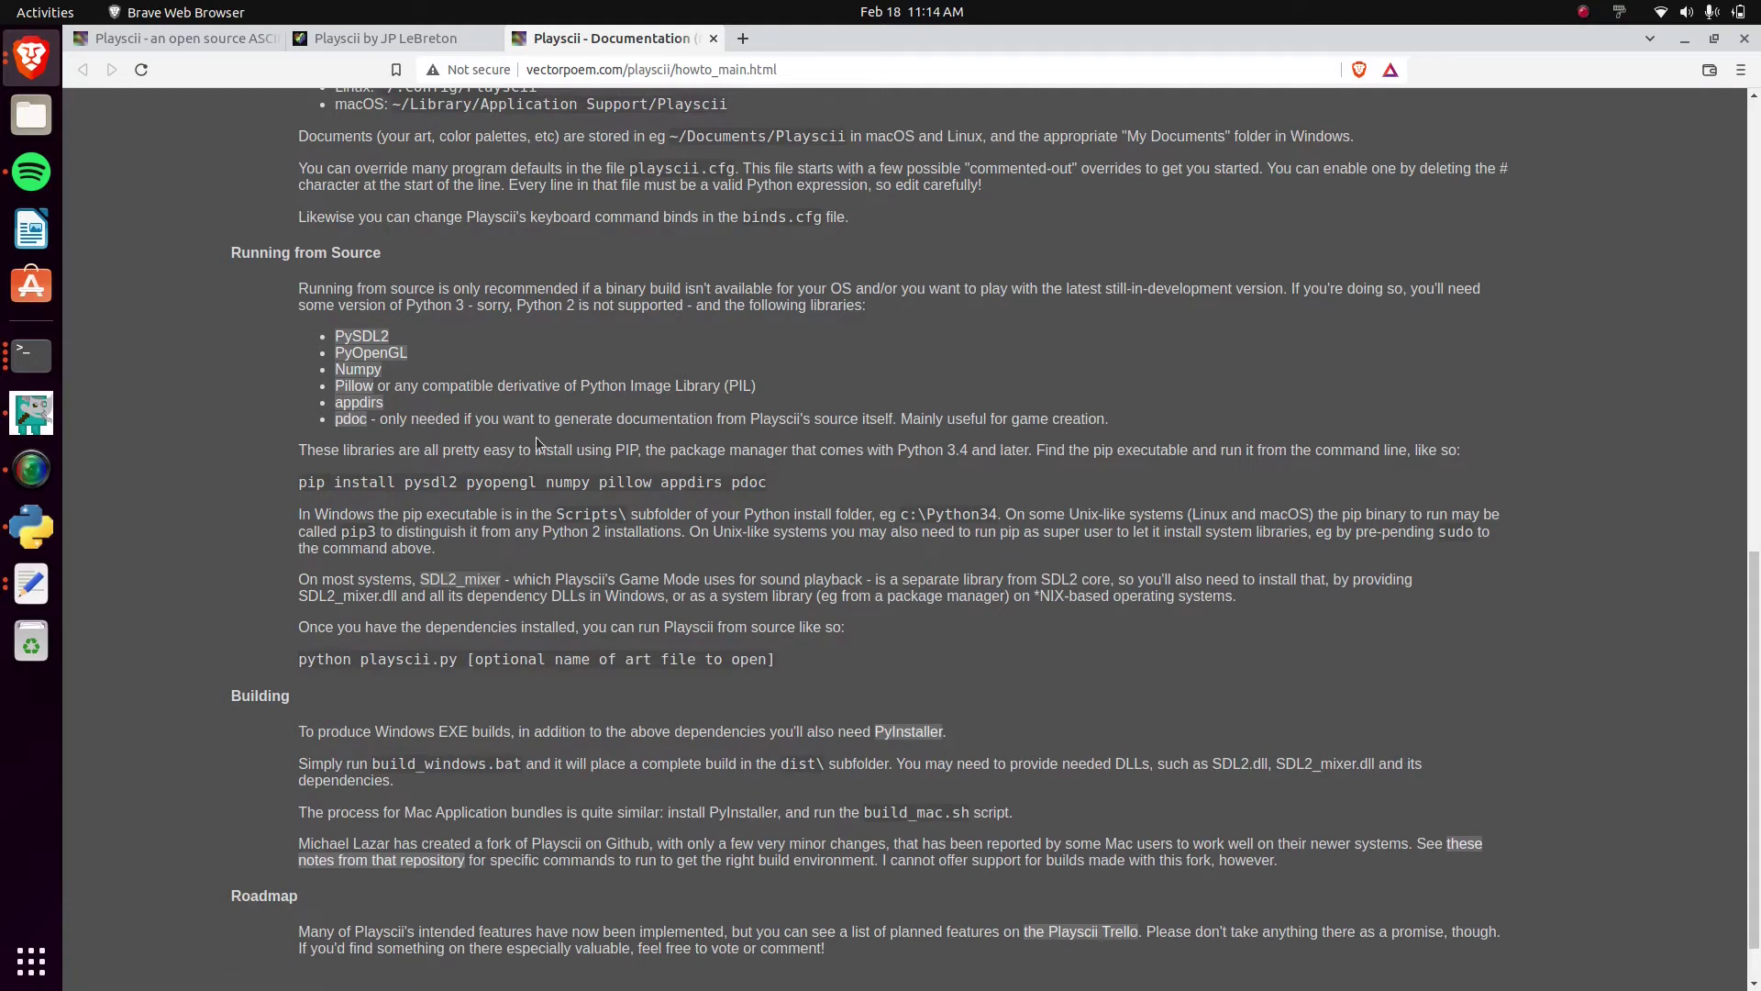
Select parts of the pip install and python launch commands, then clear the selection
{"action": "triple_click", "coordinate": [310, 478]}
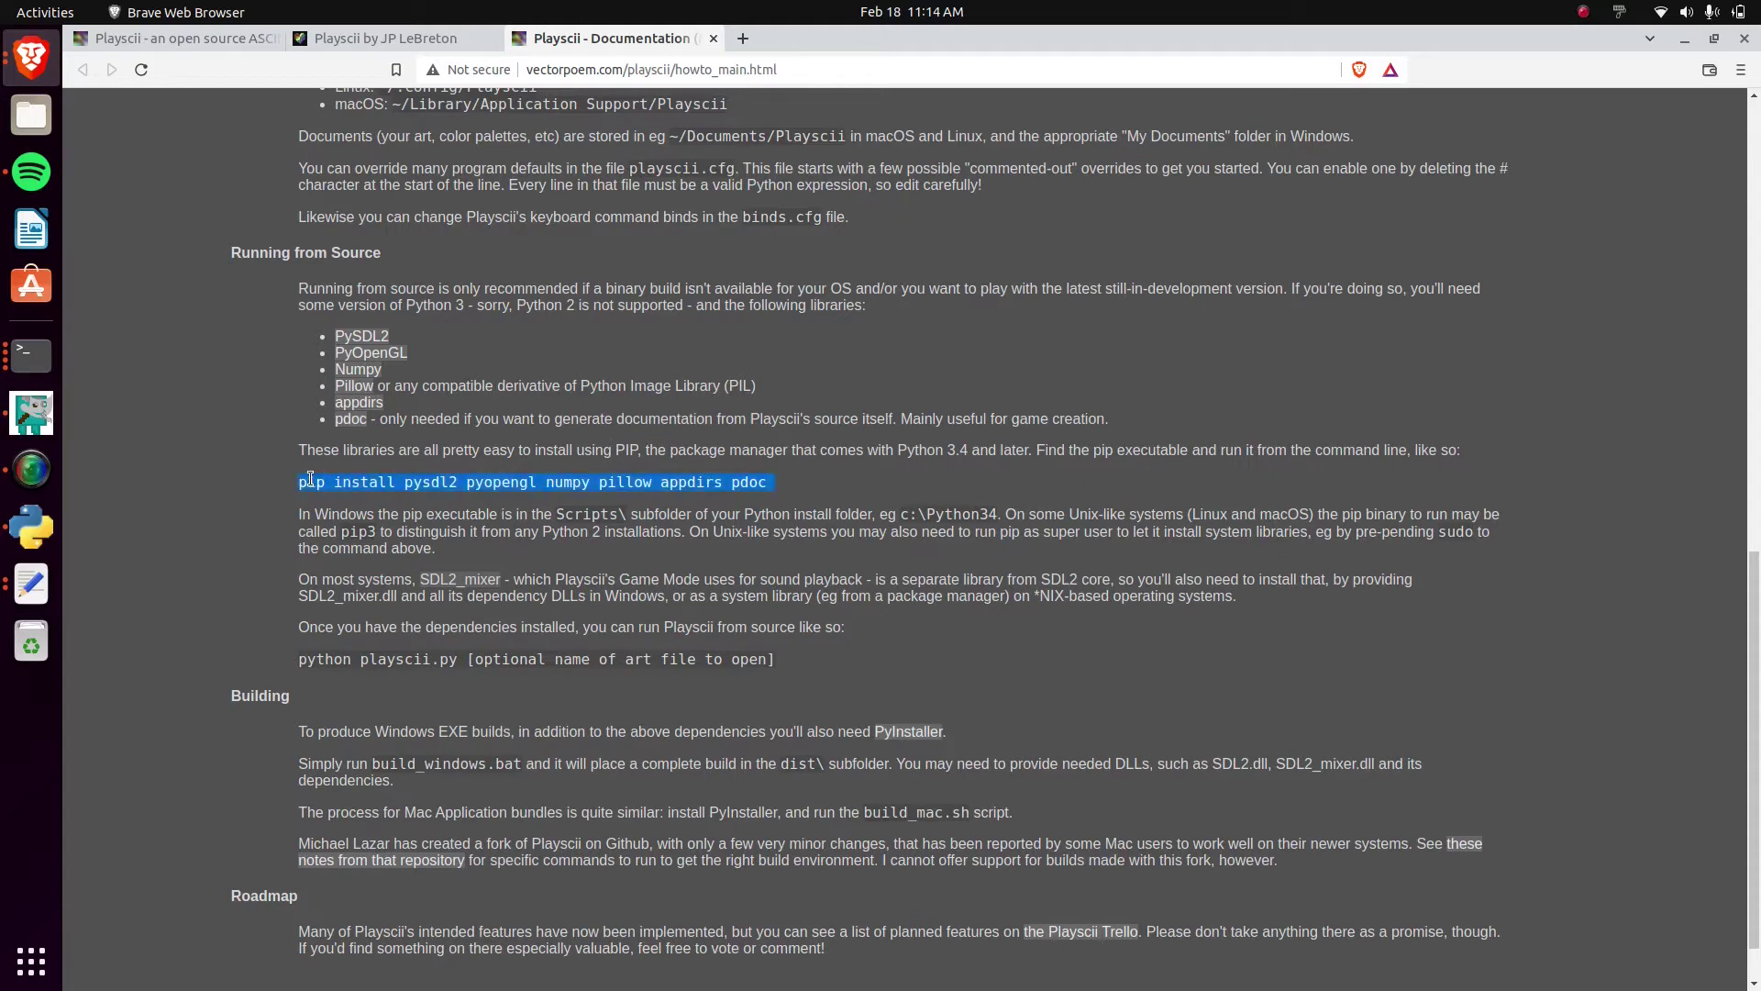
{"action": "double_click", "coordinate": [332, 486]}
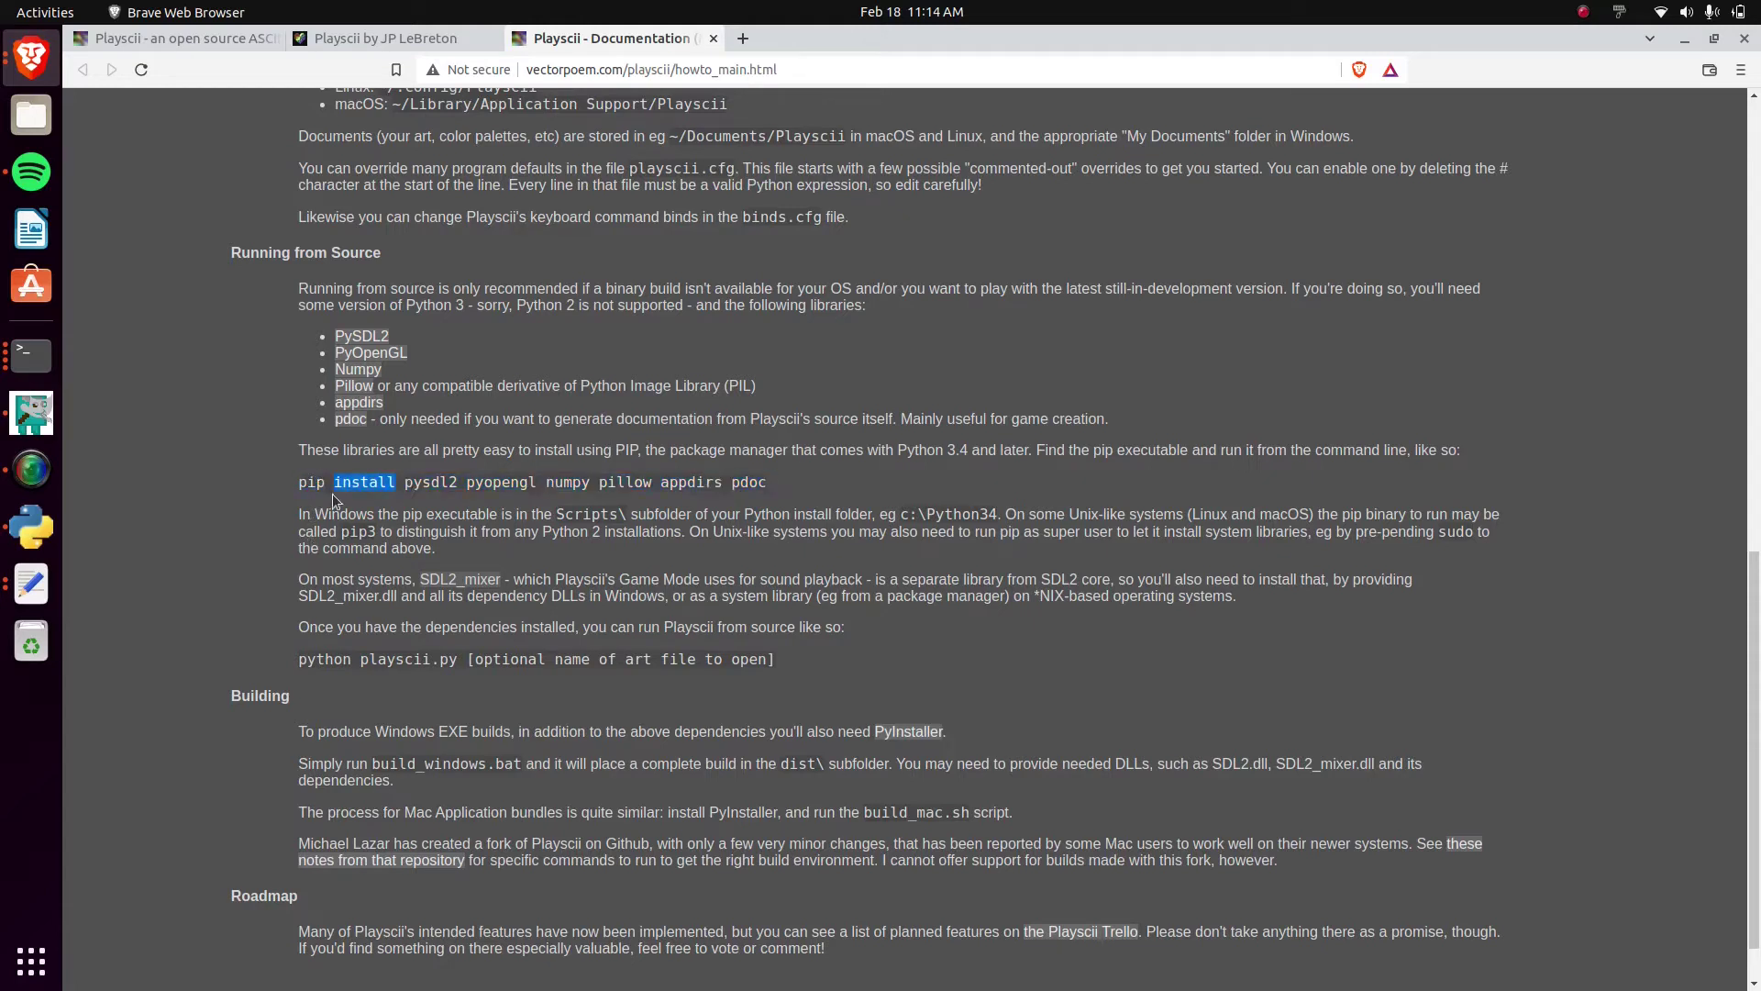
{"action": "left_click_drag", "start_coordinate": [333, 660], "coordinate": [439, 662]}
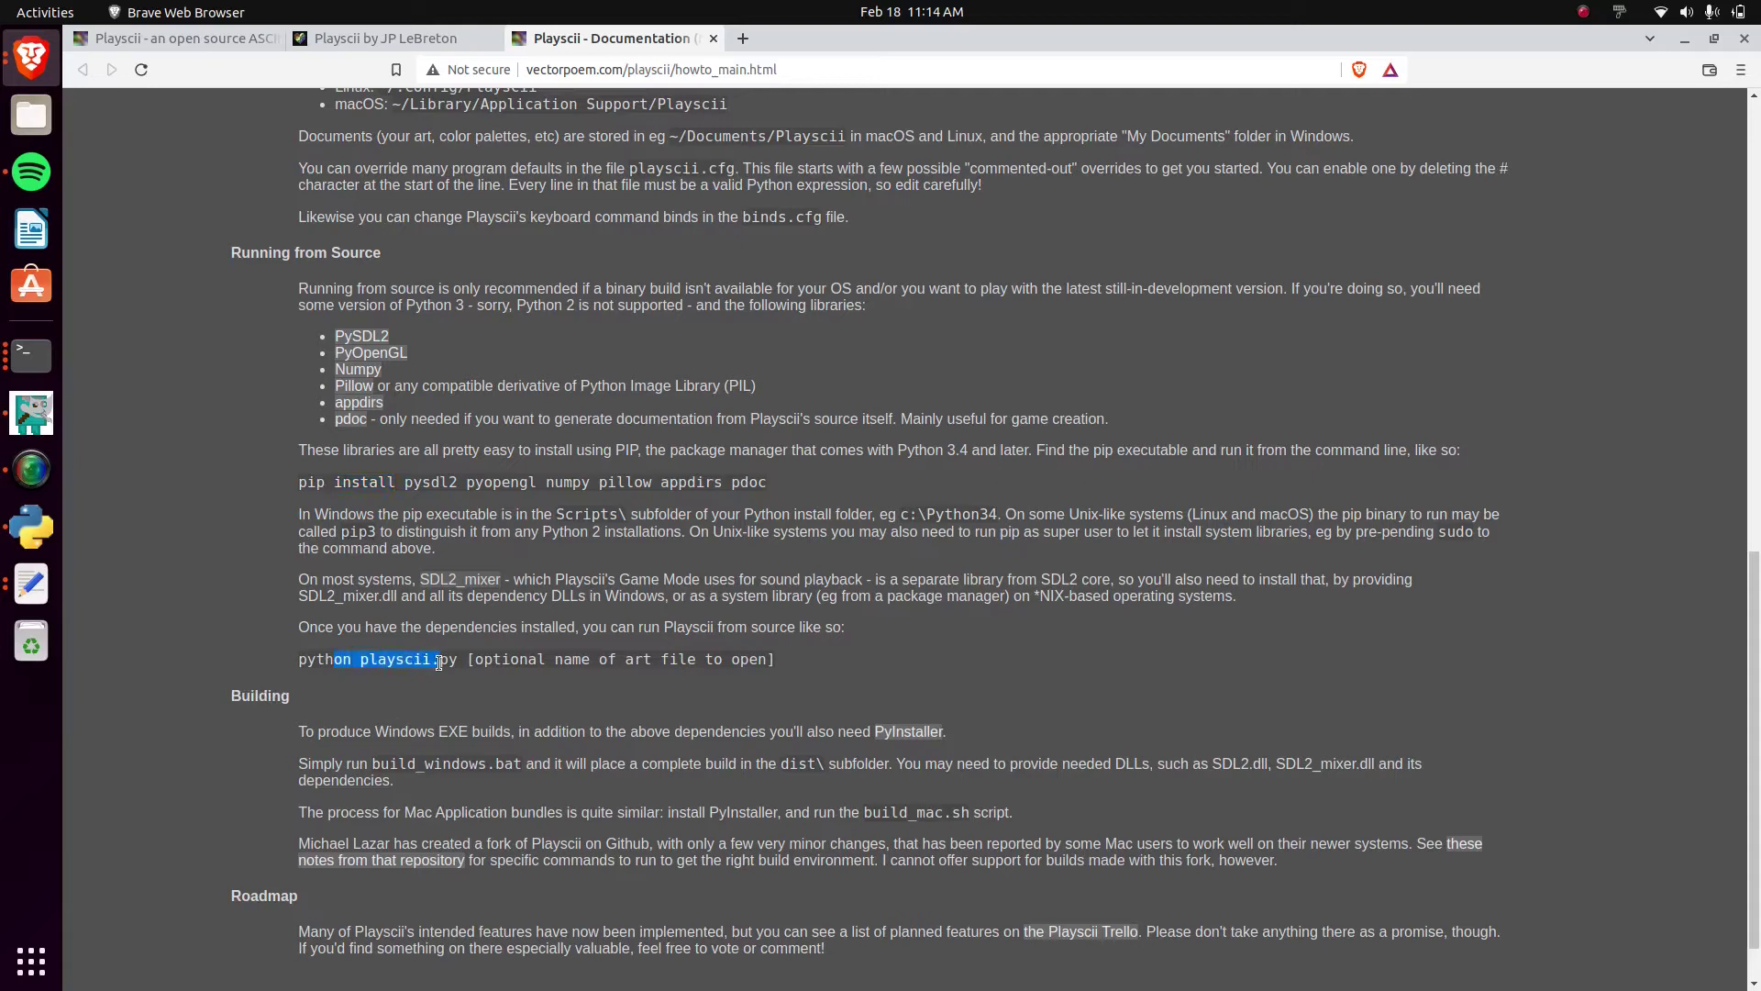
{"action": "left_click", "coordinate": [455, 688]}
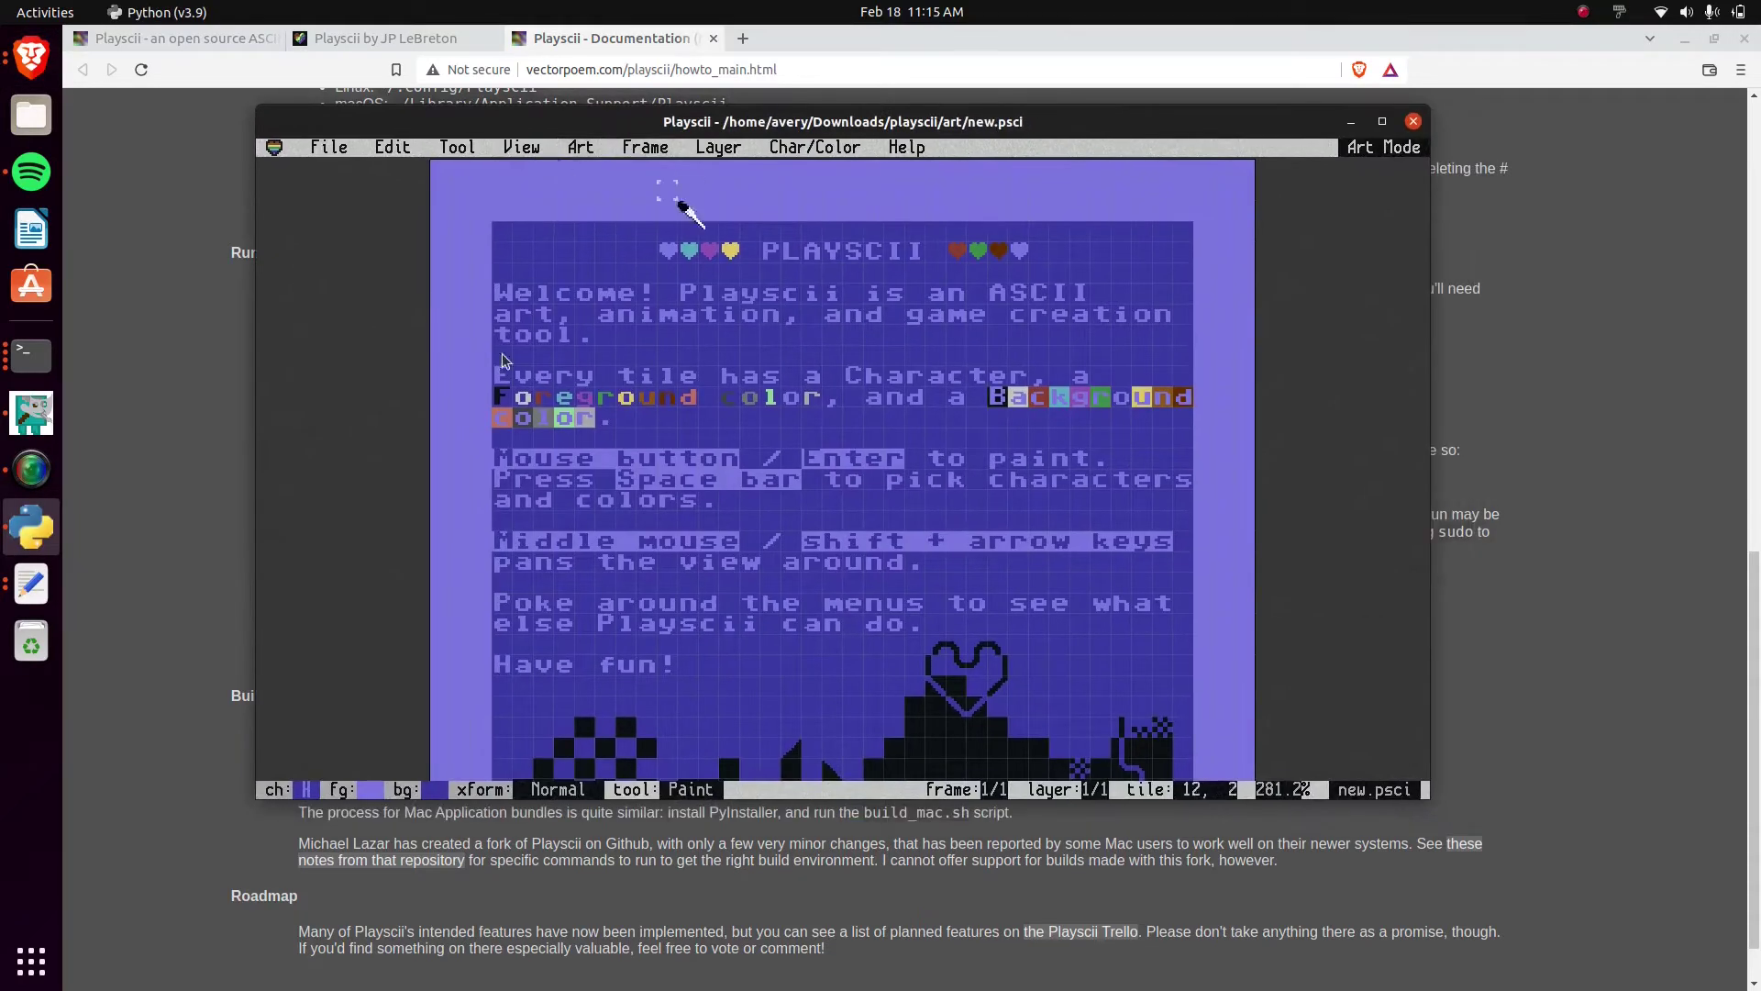
{"action": "key", "text": "alt+Tab"}
{"action": "left_click_drag", "start_coordinate": [432, 182], "coordinate": [599, 189]}
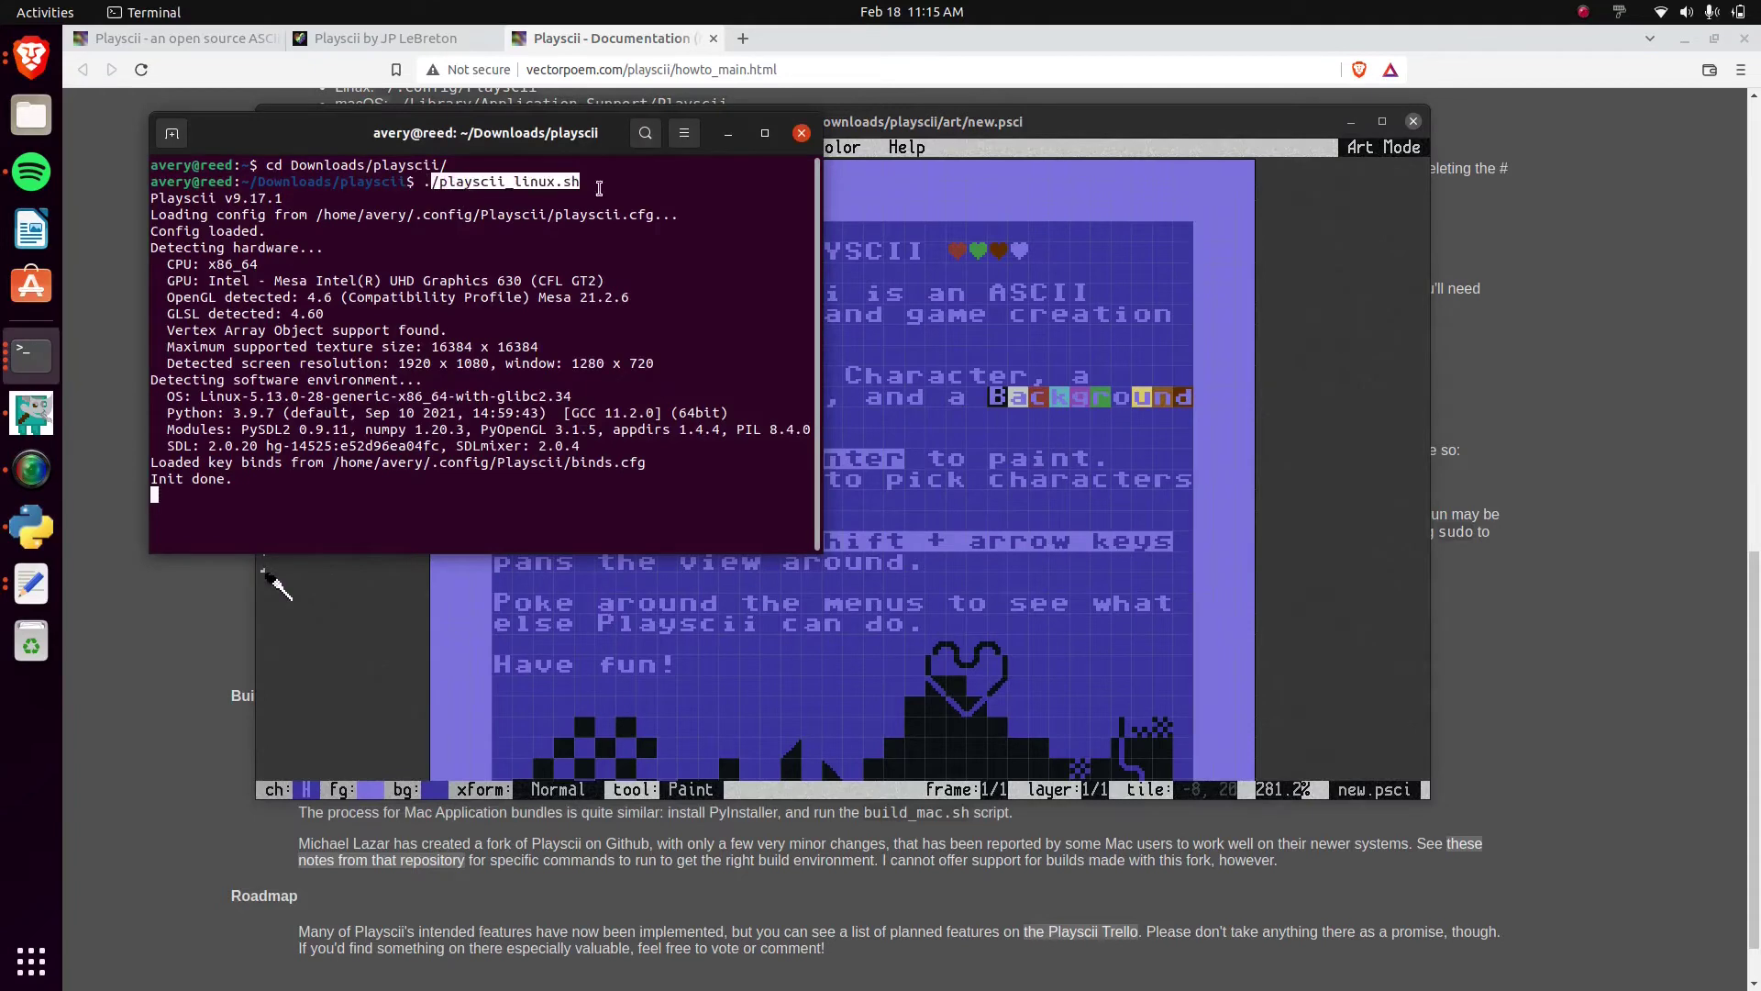
{"action": "left_click", "coordinate": [128, 665]}
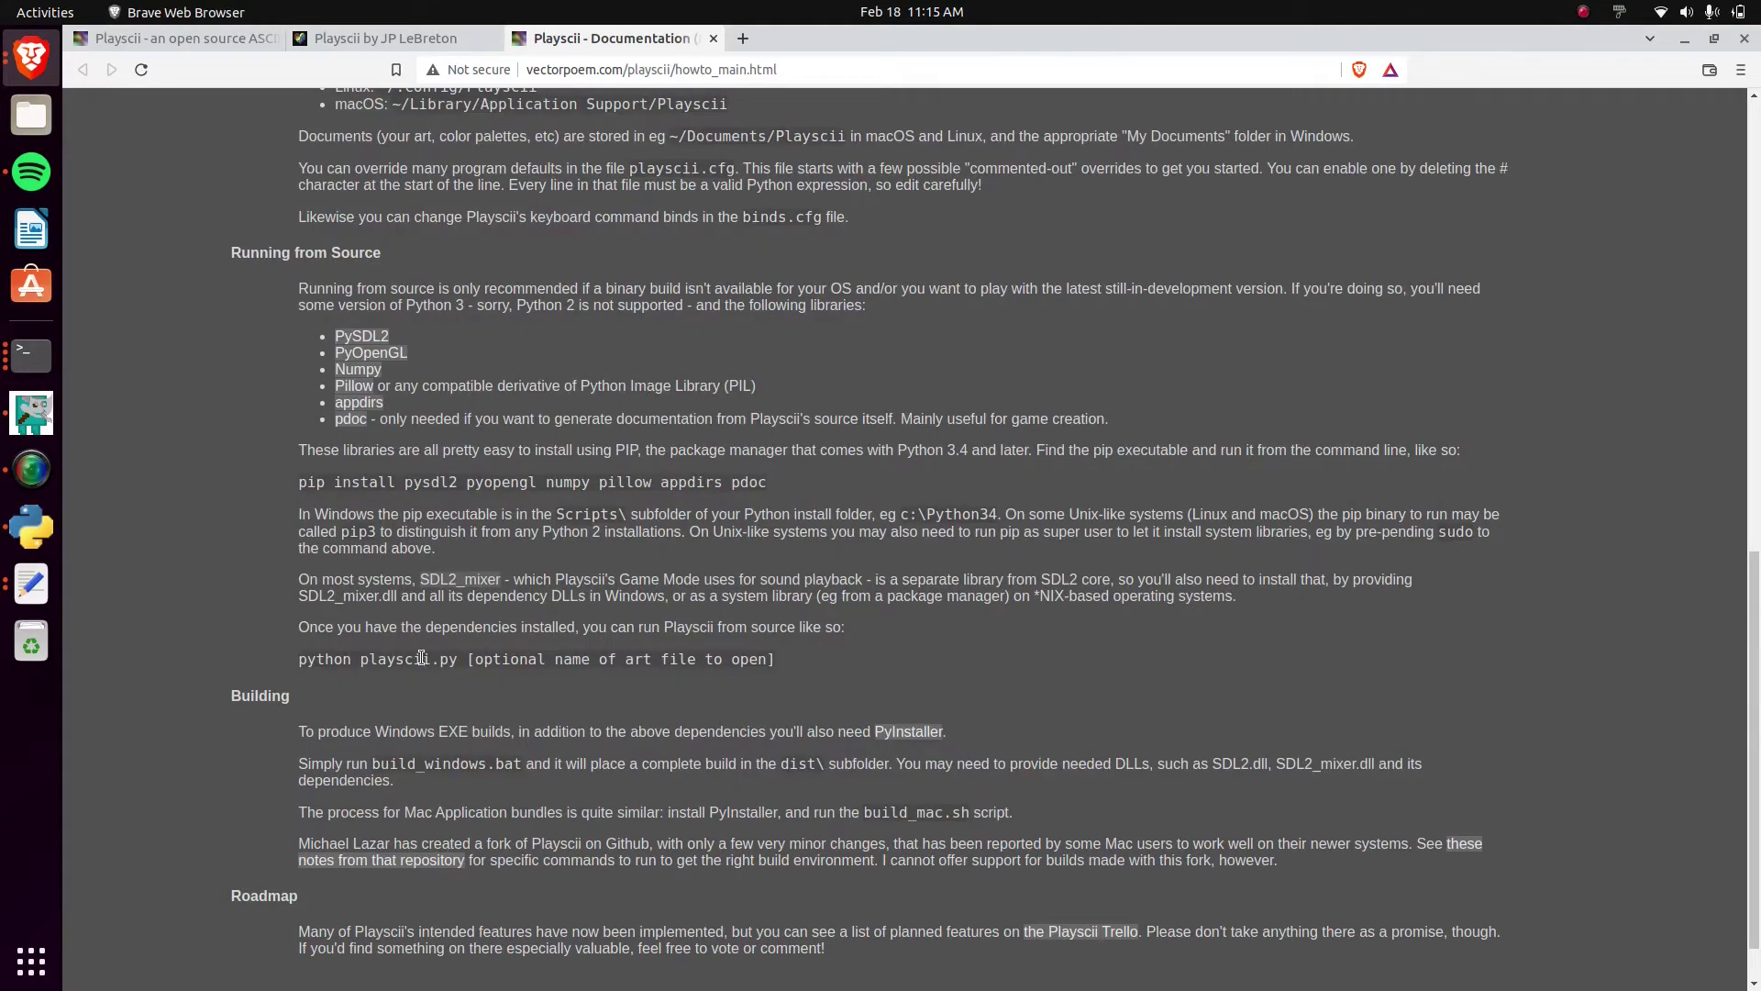
{"action": "key", "text": "alt+Tab"}
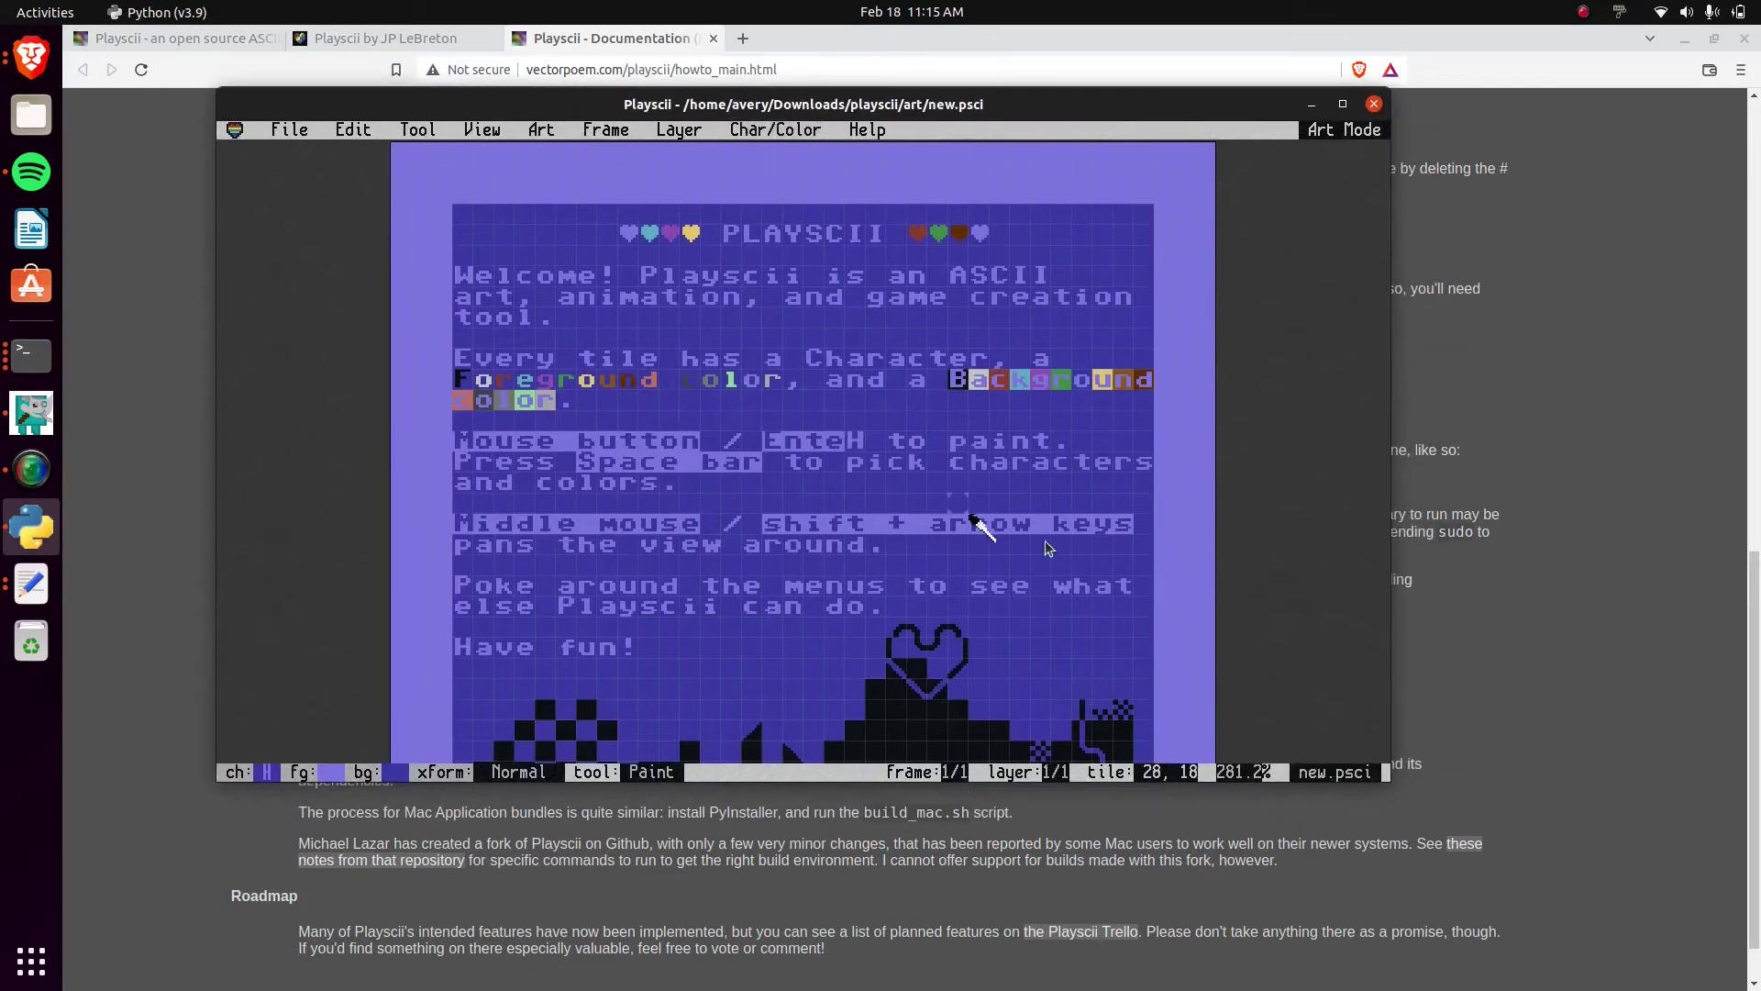
{"action": "scroll", "coordinate": [1049, 548], "scroll_direction": "down", "scroll_amount": 5}
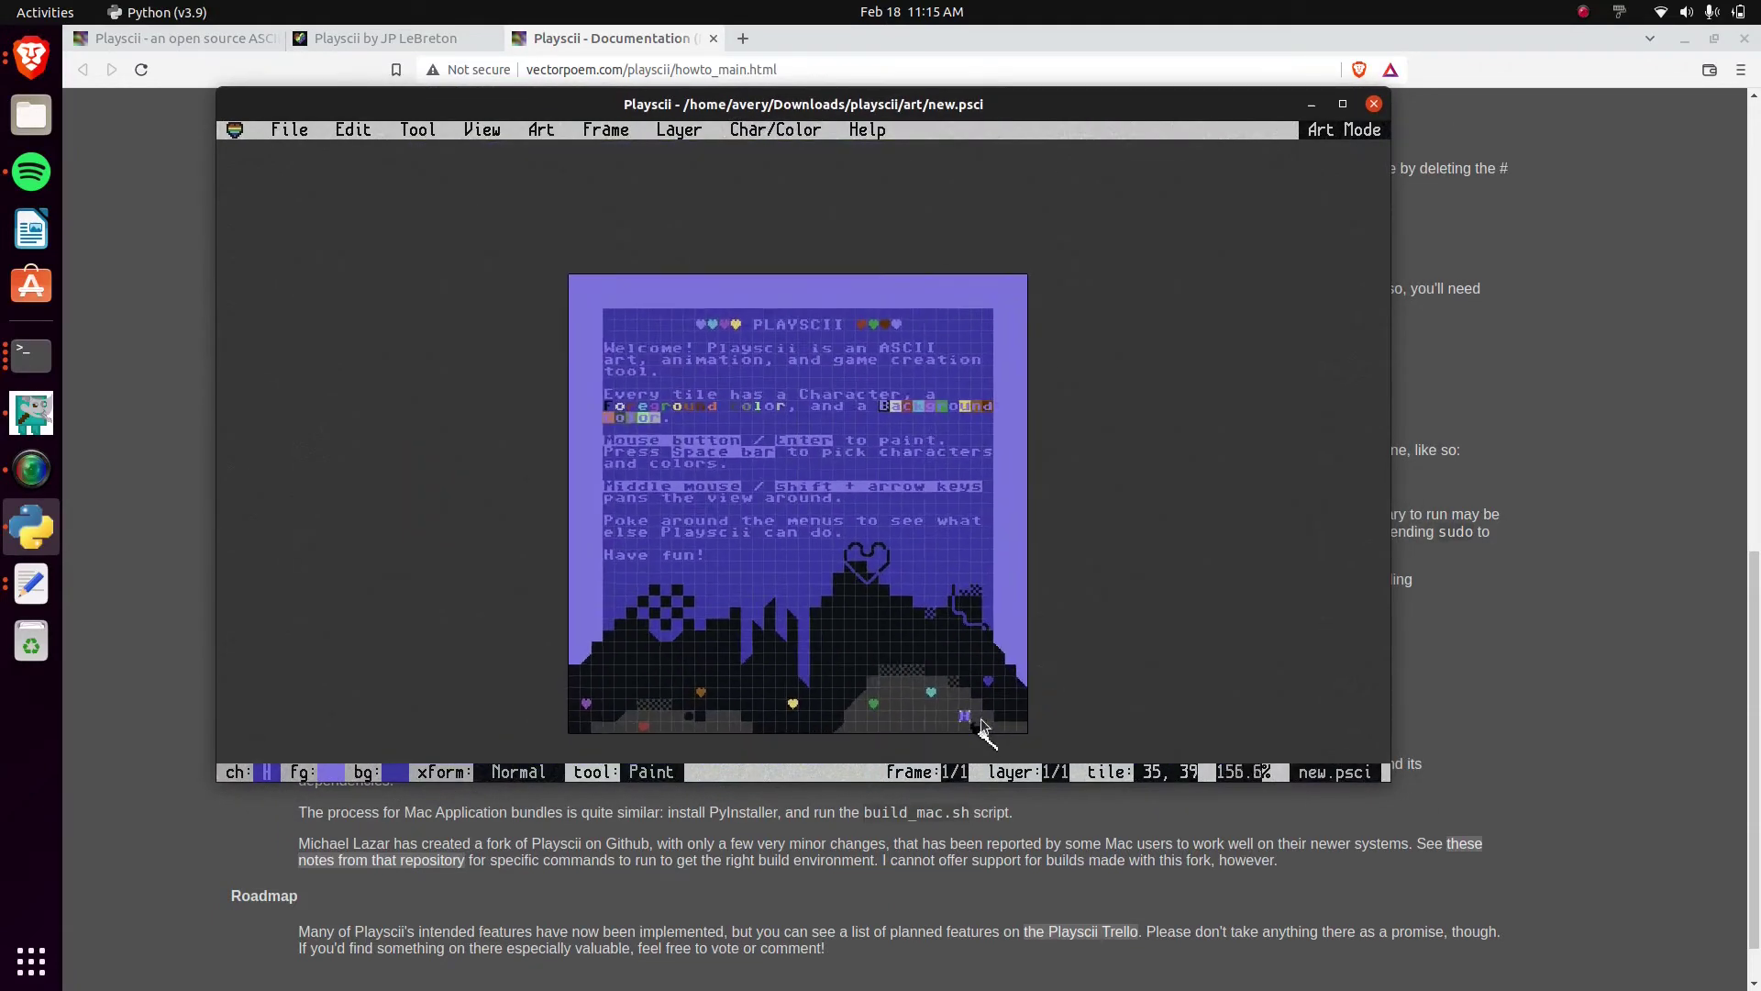
{"action": "scroll", "coordinate": [982, 729], "scroll_direction": "up", "scroll_amount": 7}
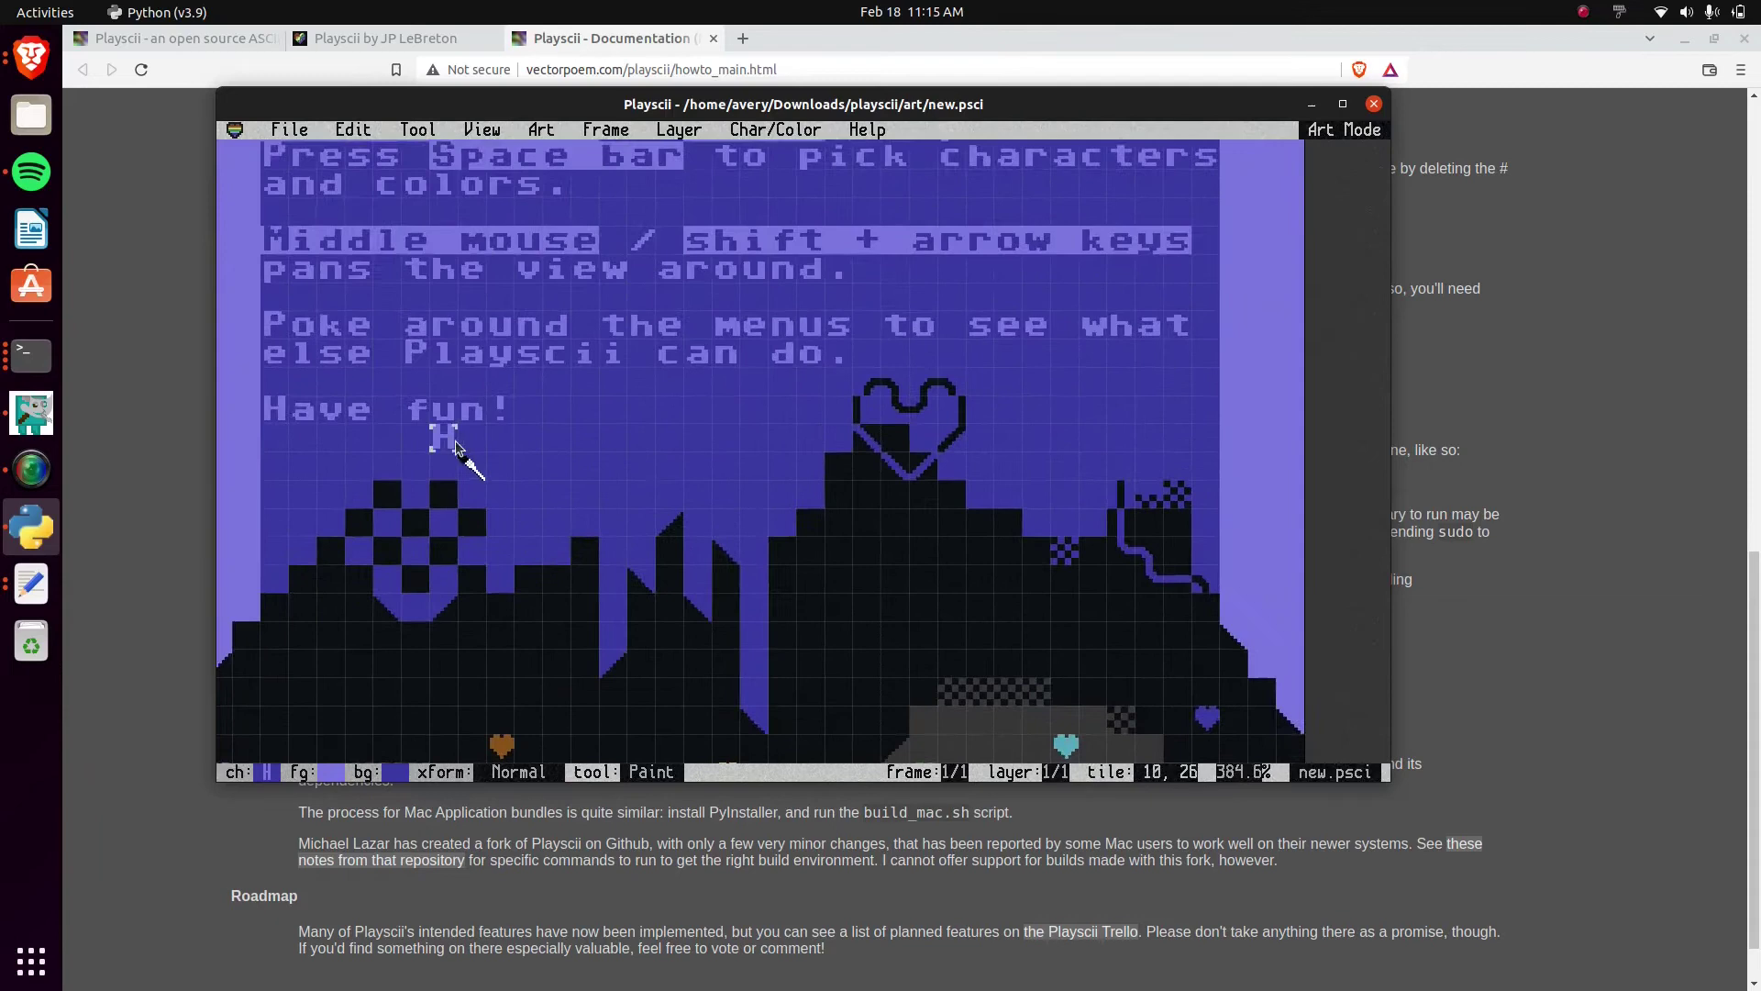
{"action": "scroll", "coordinate": [456, 446], "scroll_direction": "down", "scroll_amount": 5}
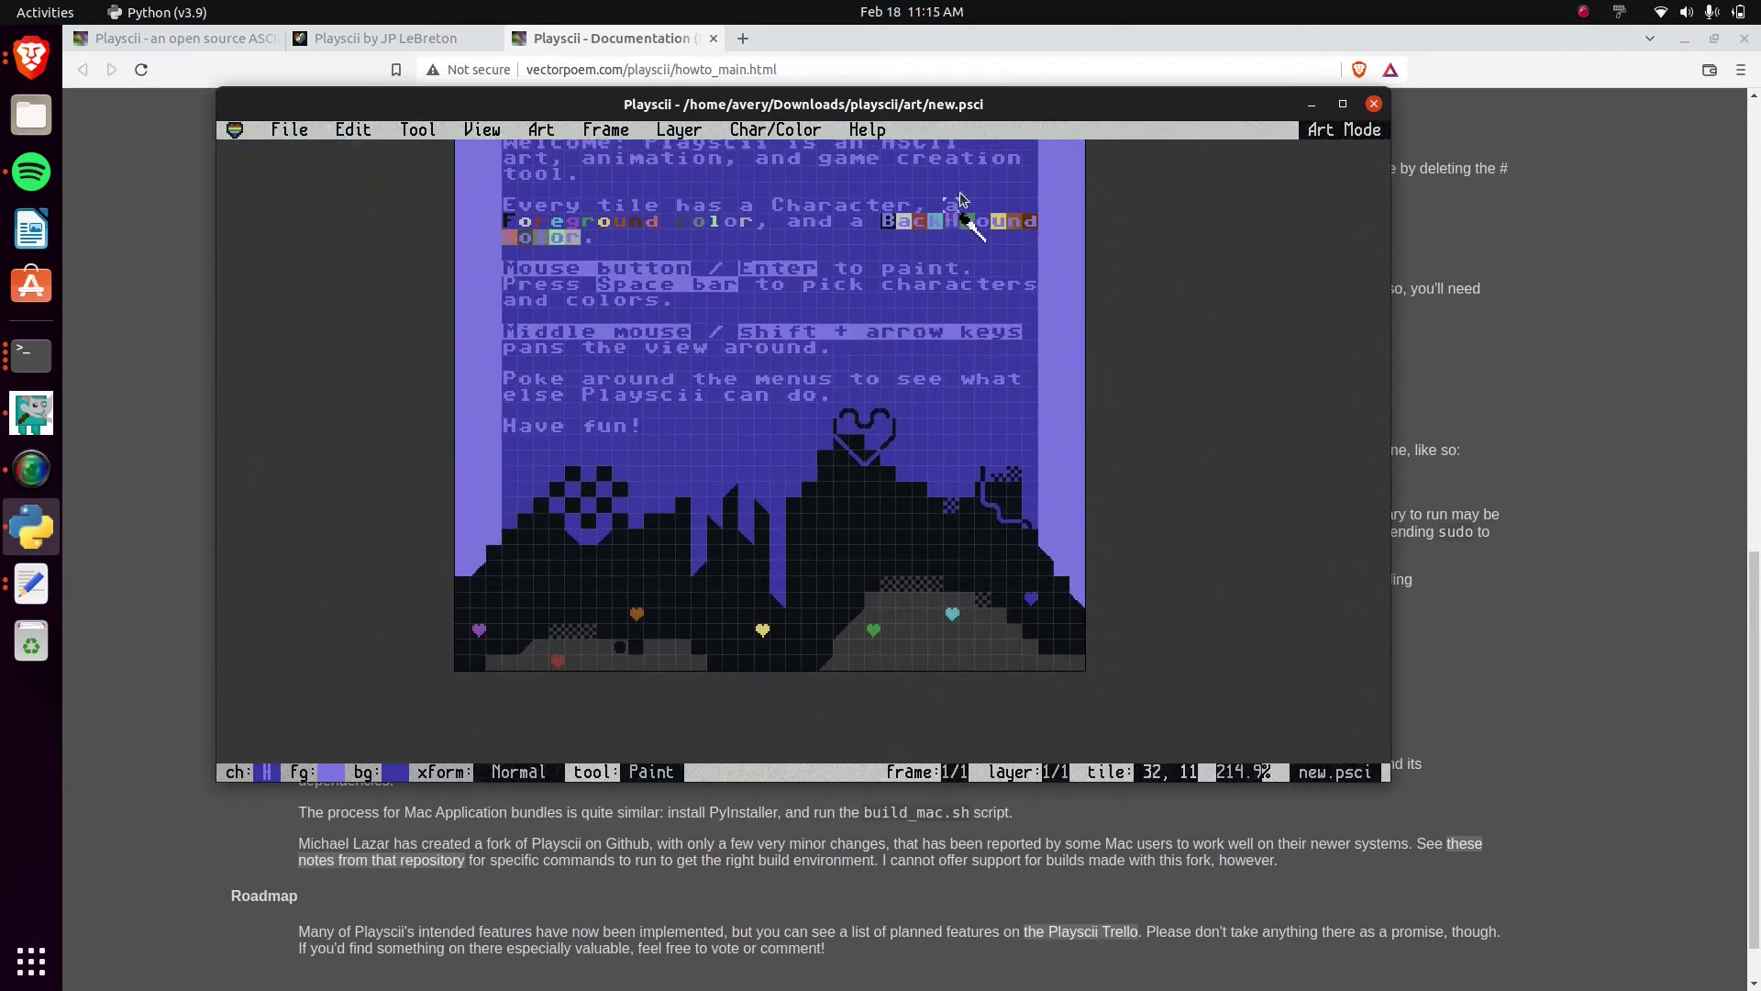
{"action": "scroll", "coordinate": [917, 275], "scroll_direction": "down", "scroll_amount": 2}
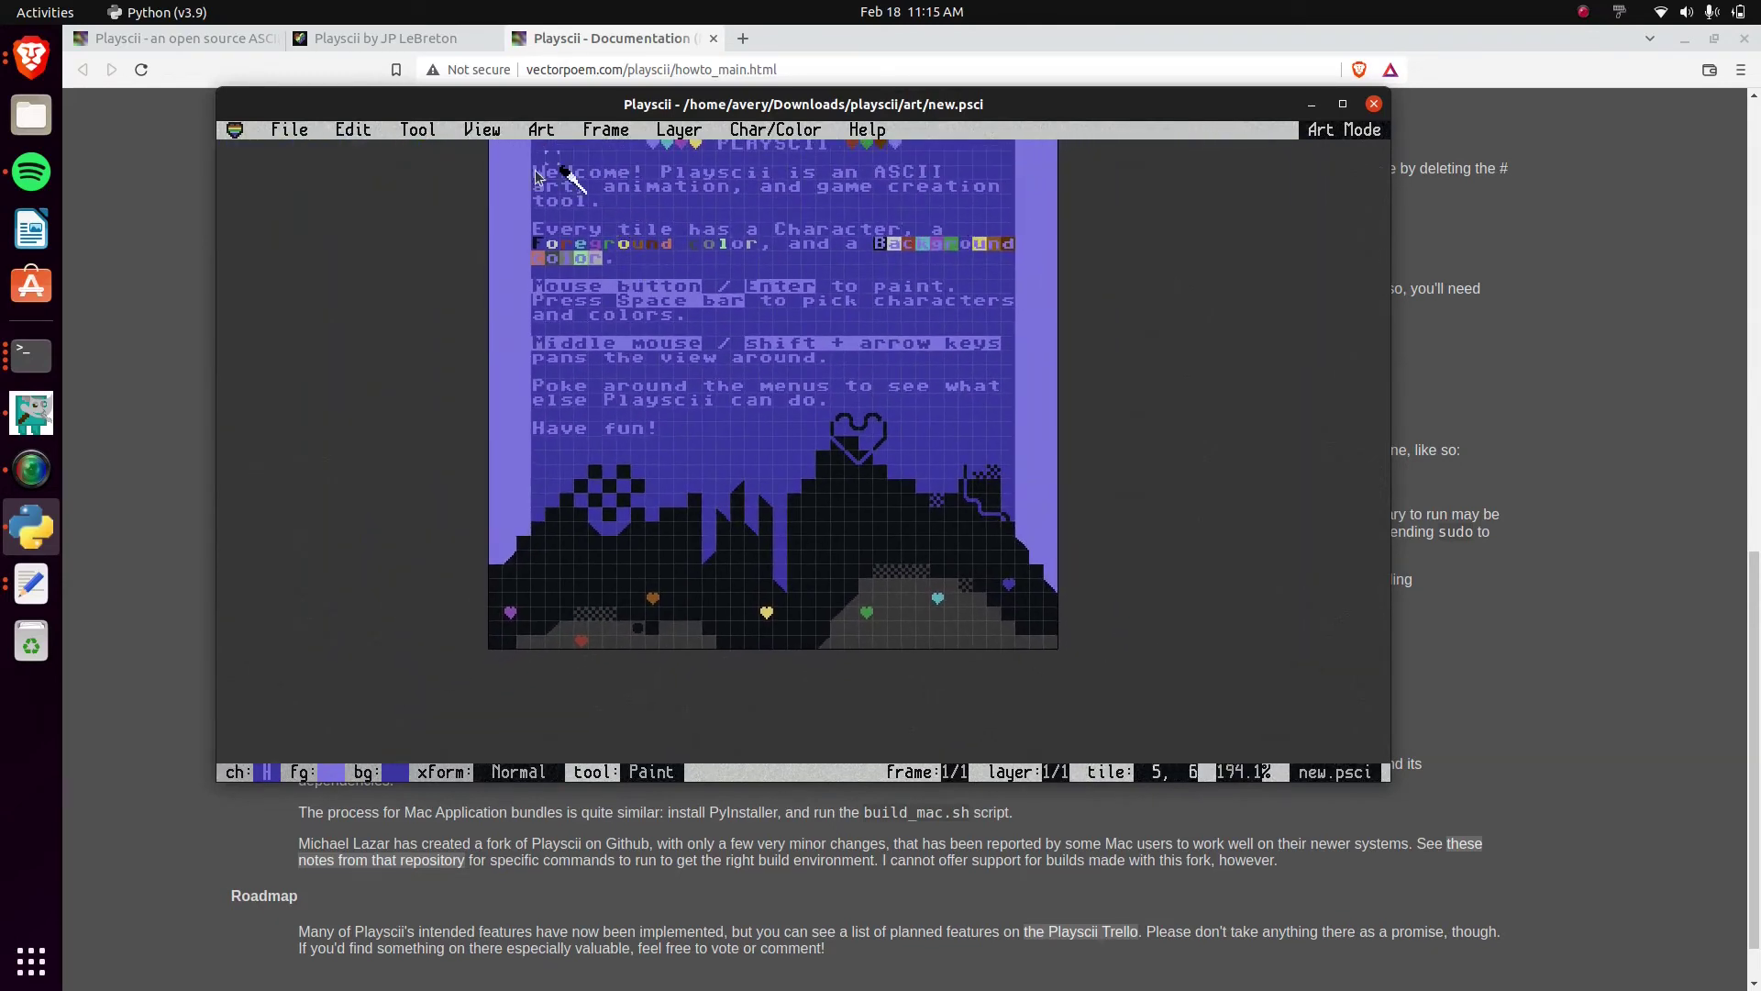
{"action": "scroll", "coordinate": [1165, 312], "scroll_direction": "down", "scroll_amount": 2}
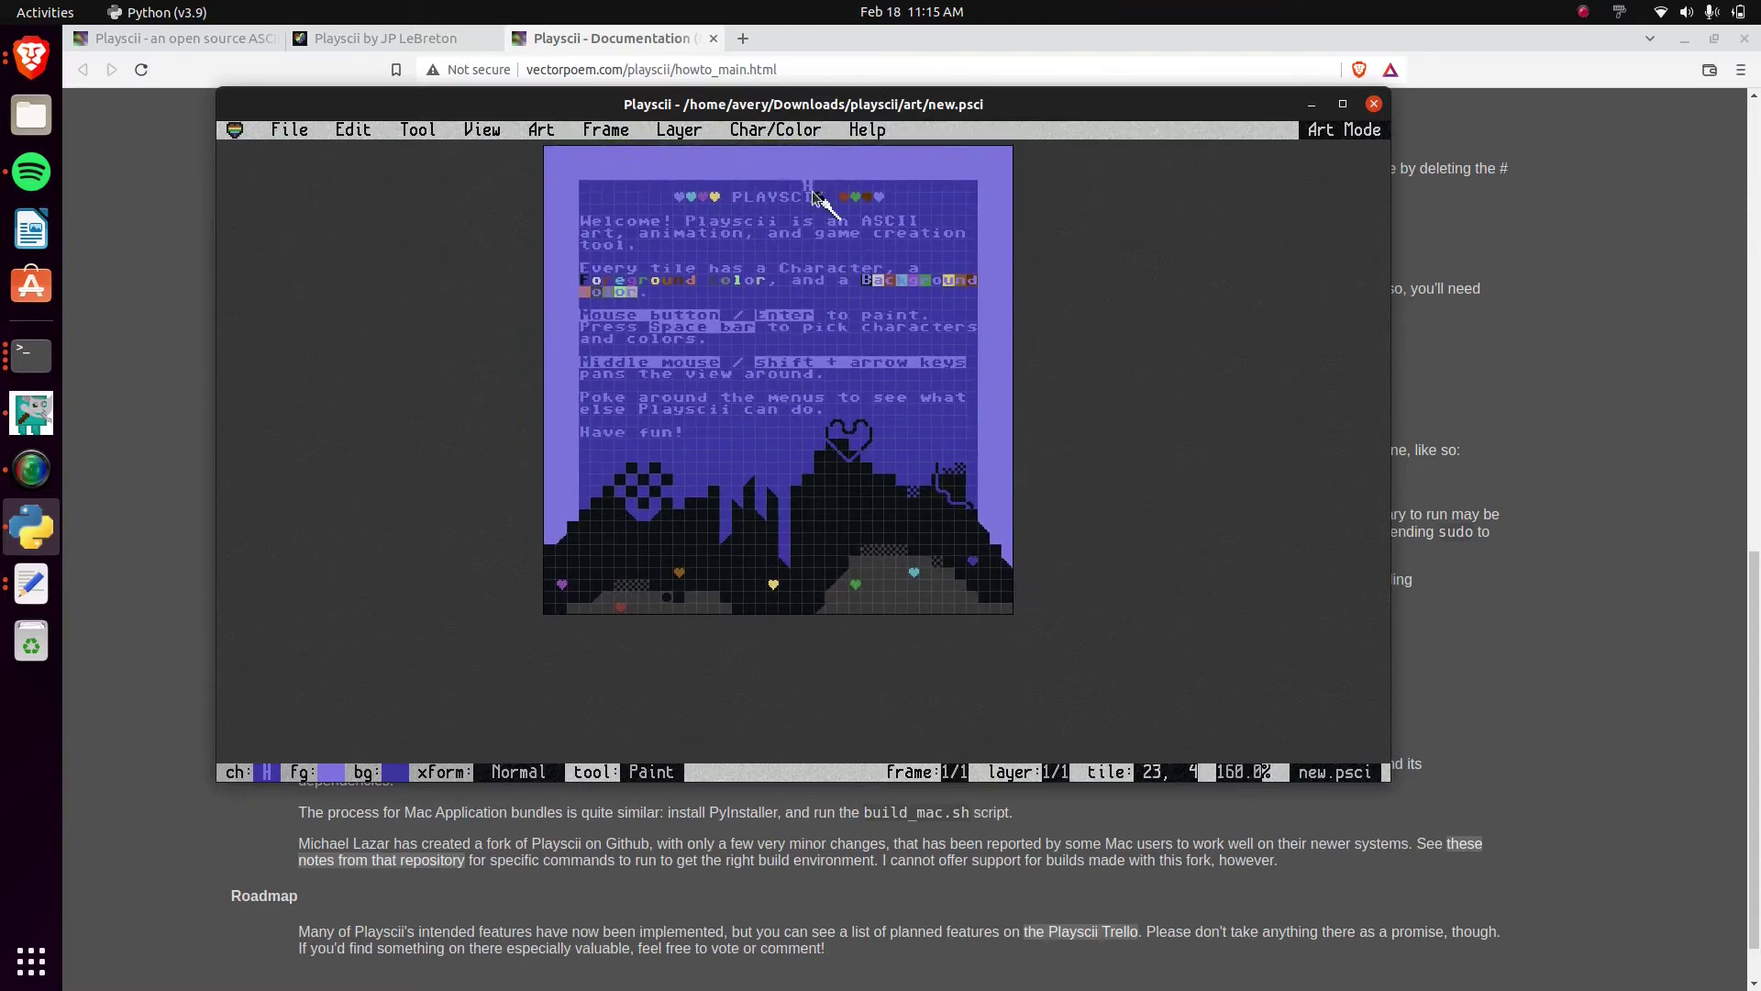
{"action": "scroll", "coordinate": [679, 340], "scroll_direction": "up", "scroll_amount": 2}
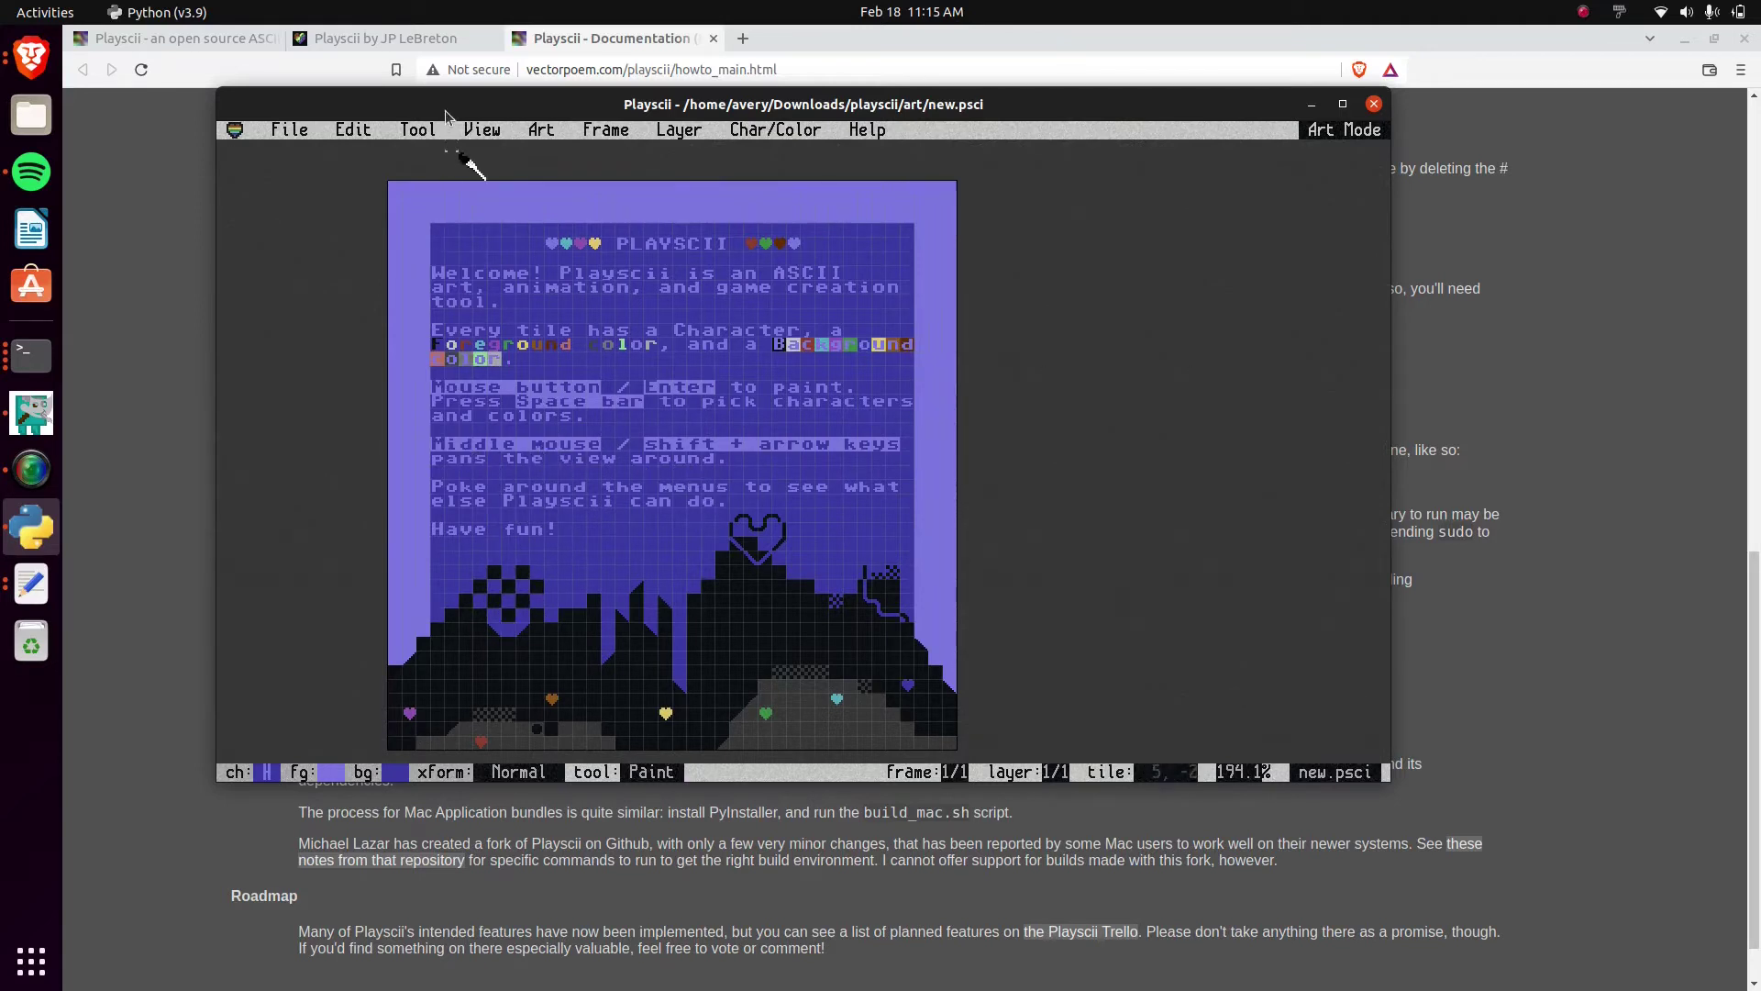
{"action": "left_click_drag", "start_coordinate": [444, 110], "coordinate": [472, 134]}
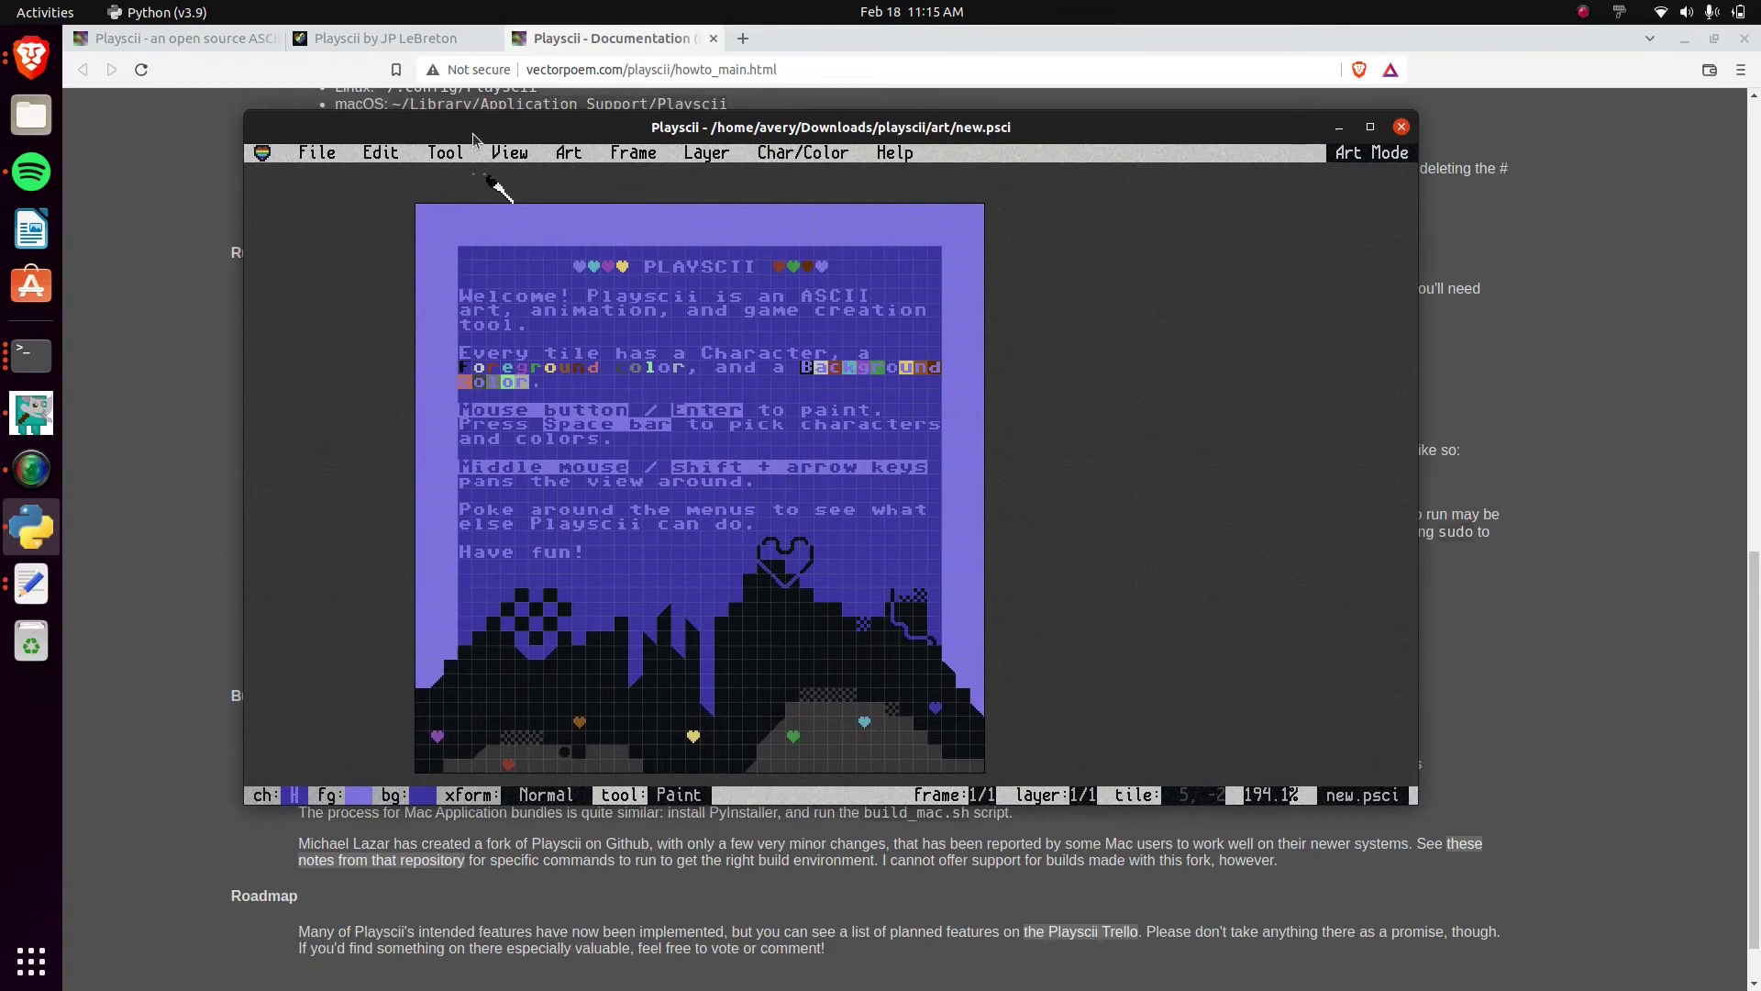
Browse the Frame, Edit and Tool menus, then move the Playscii window left
{"action": "left_click", "coordinate": [633, 152]}
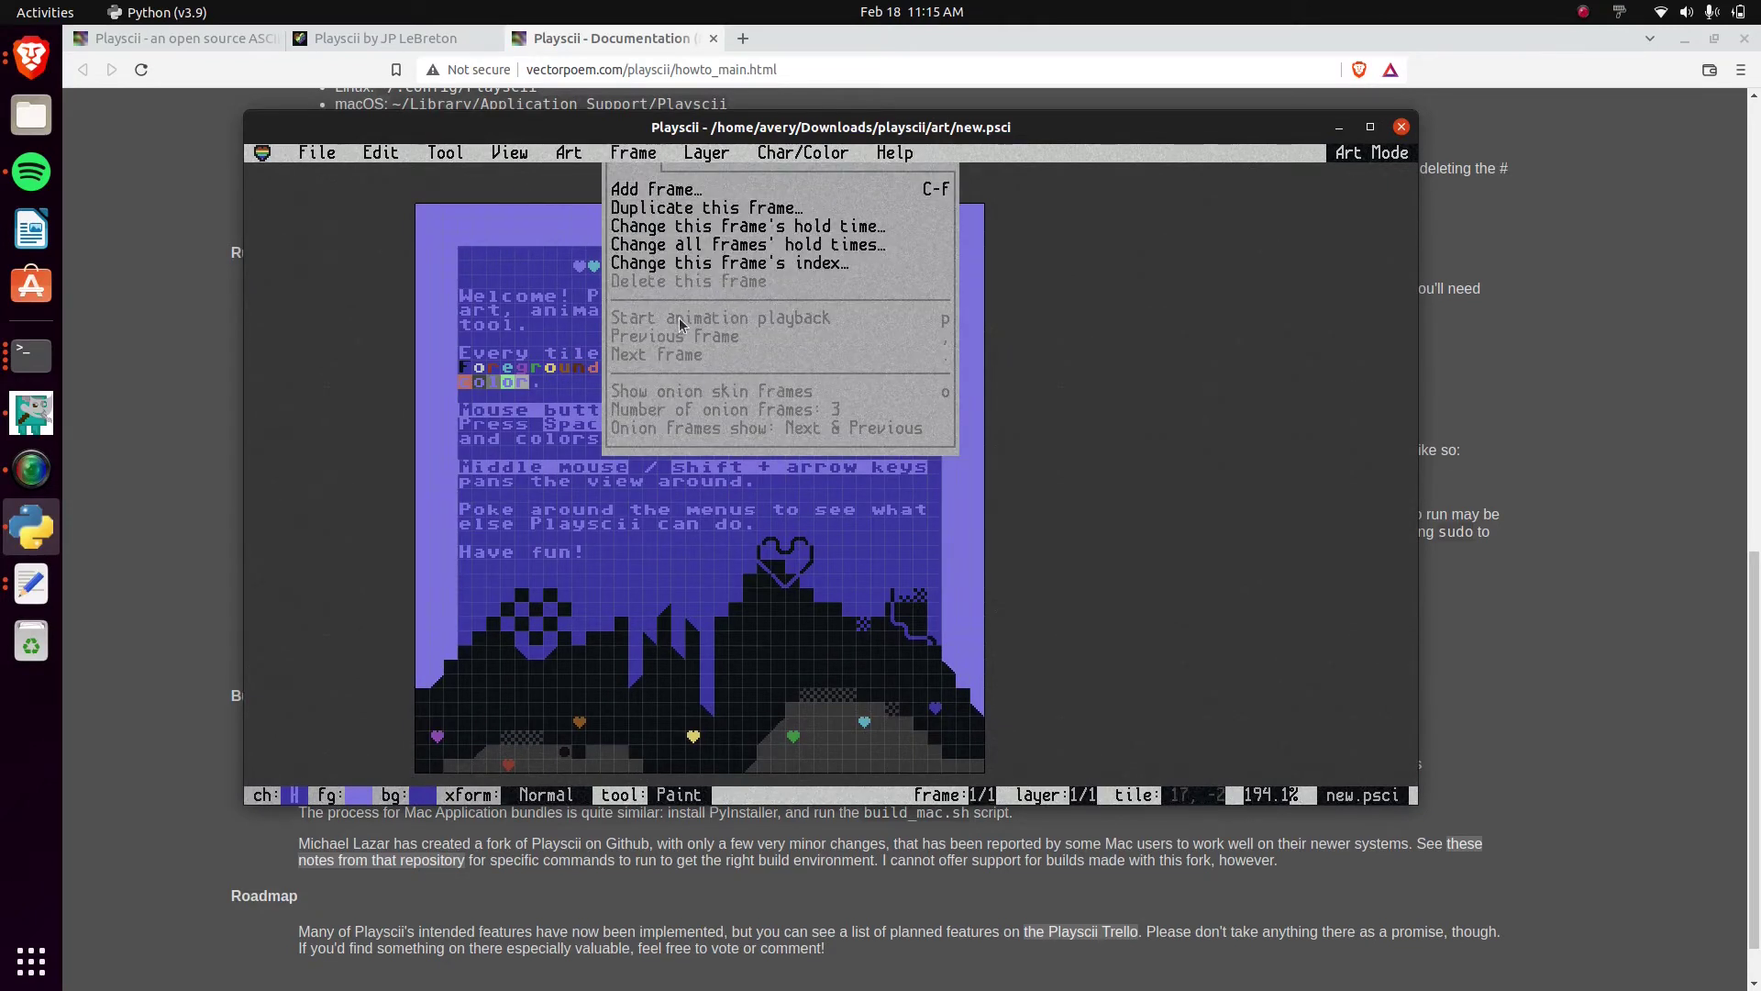
{"action": "left_click", "coordinate": [644, 153]}
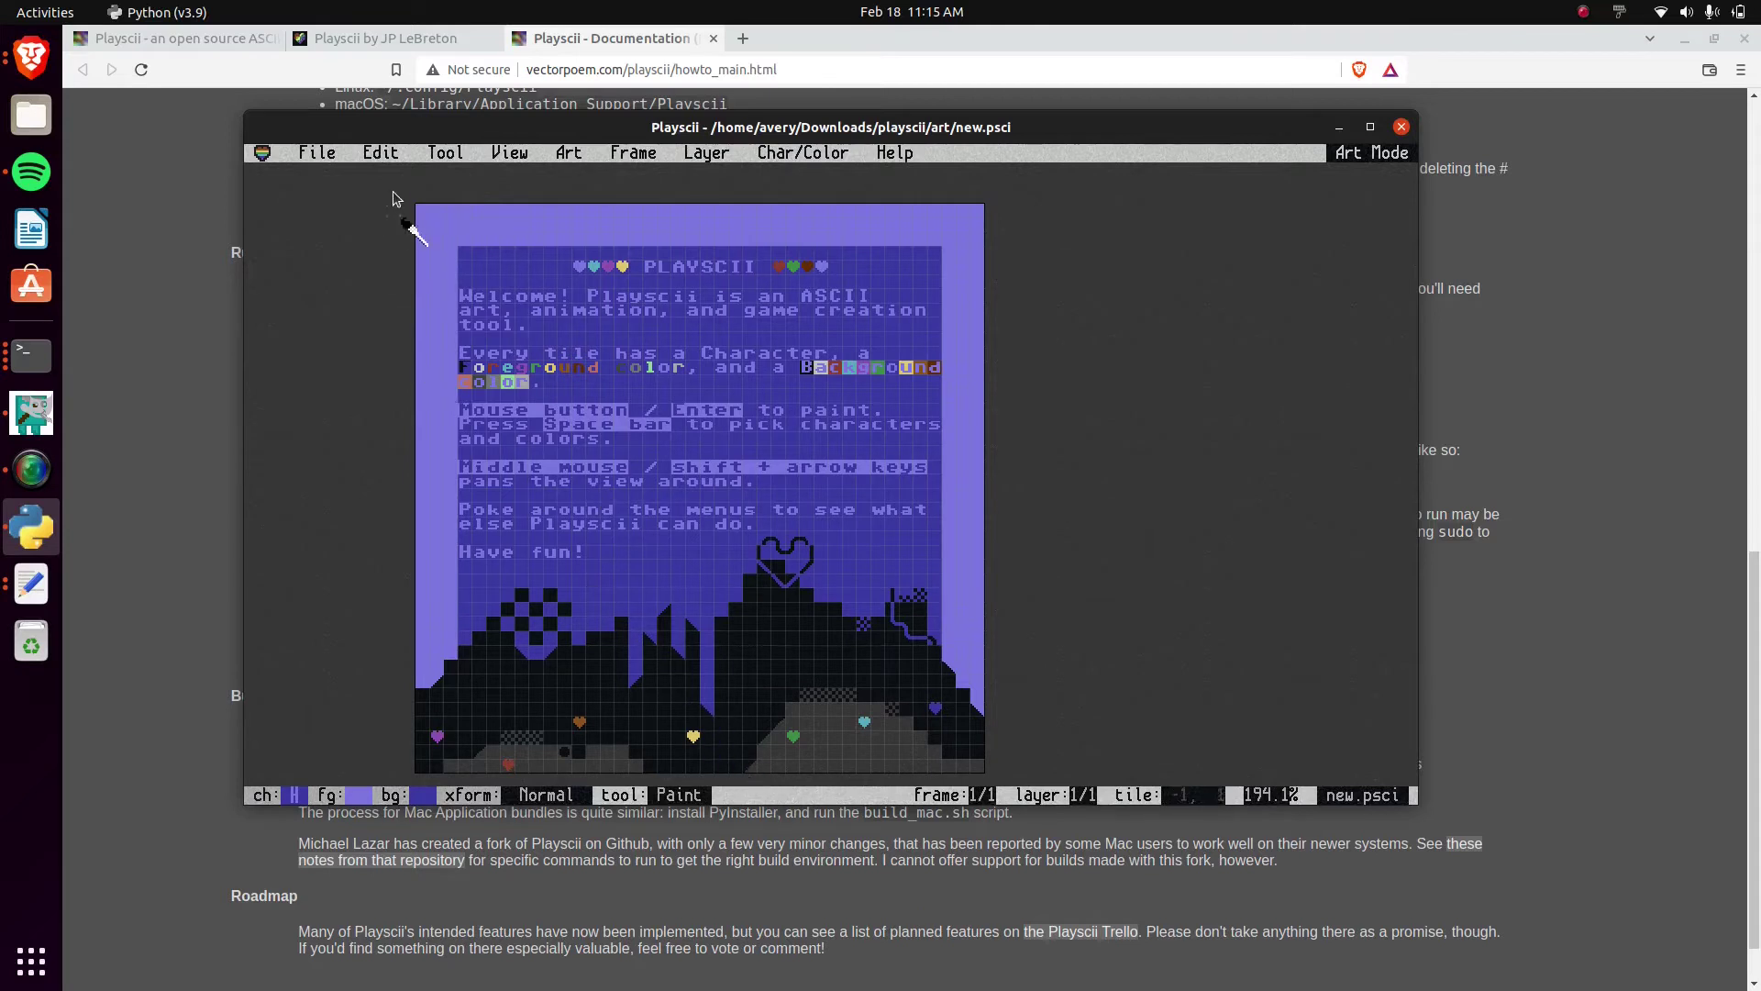
{"action": "left_click", "coordinate": [390, 154]}
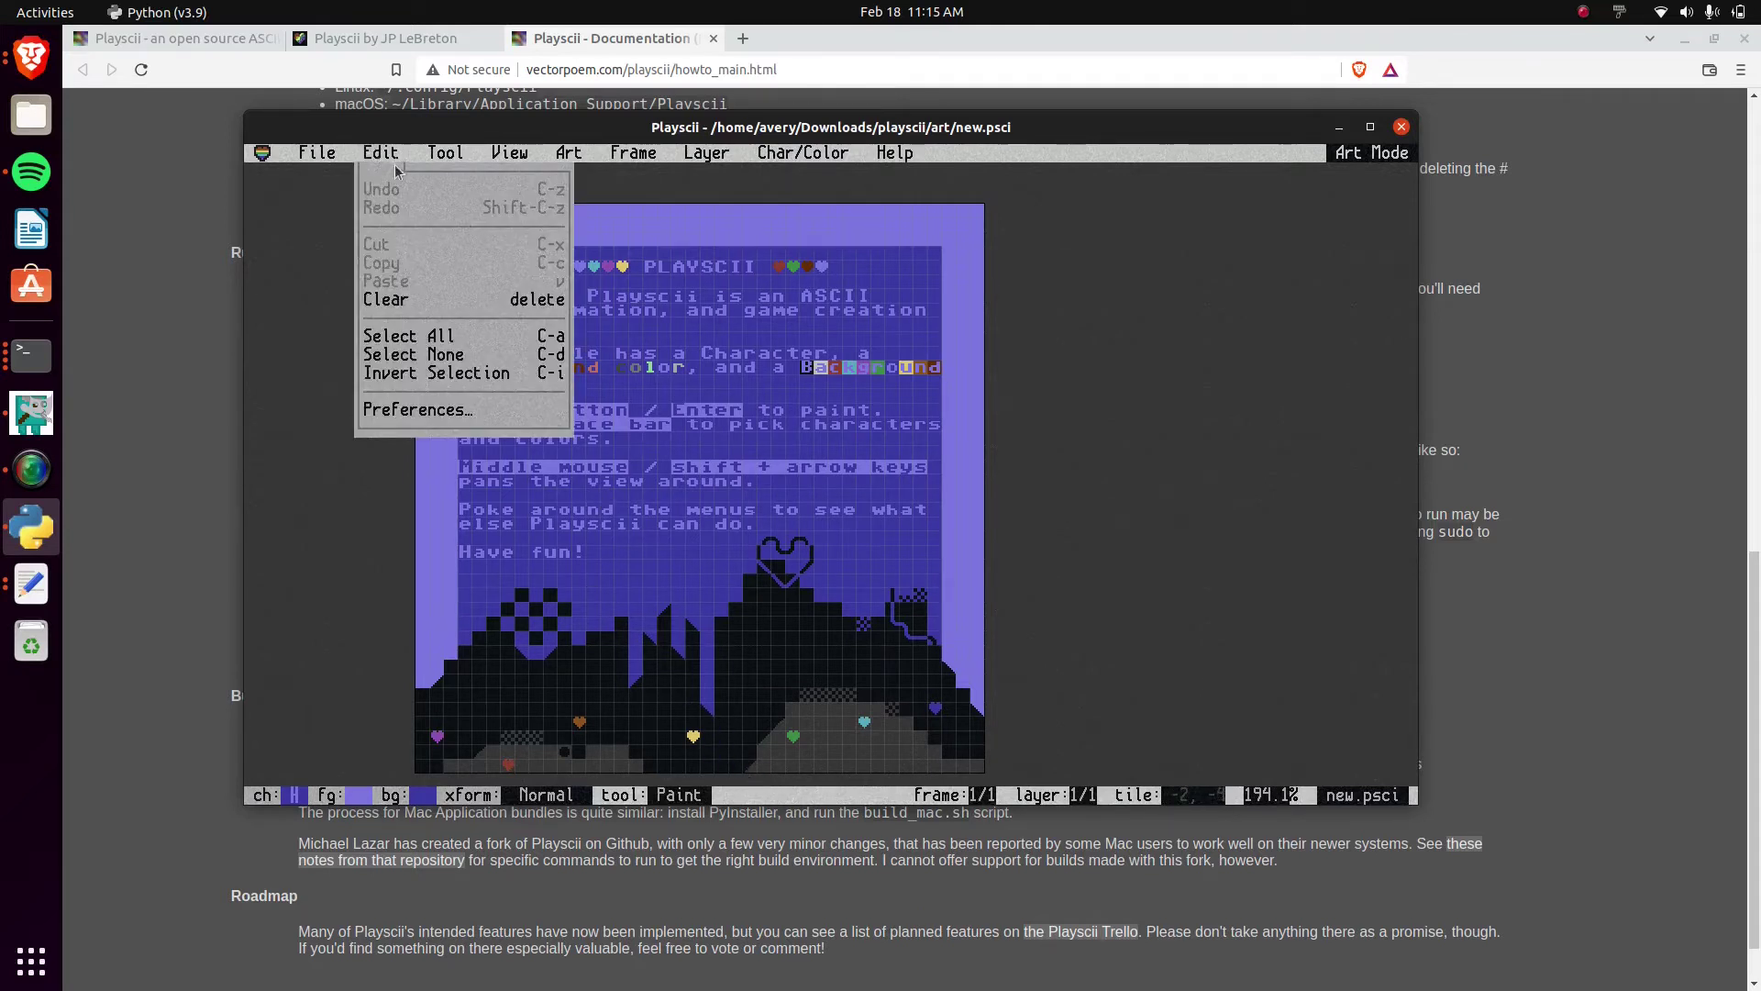
{"action": "left_click", "coordinate": [385, 153]}
{"action": "left_click", "coordinate": [445, 152]}
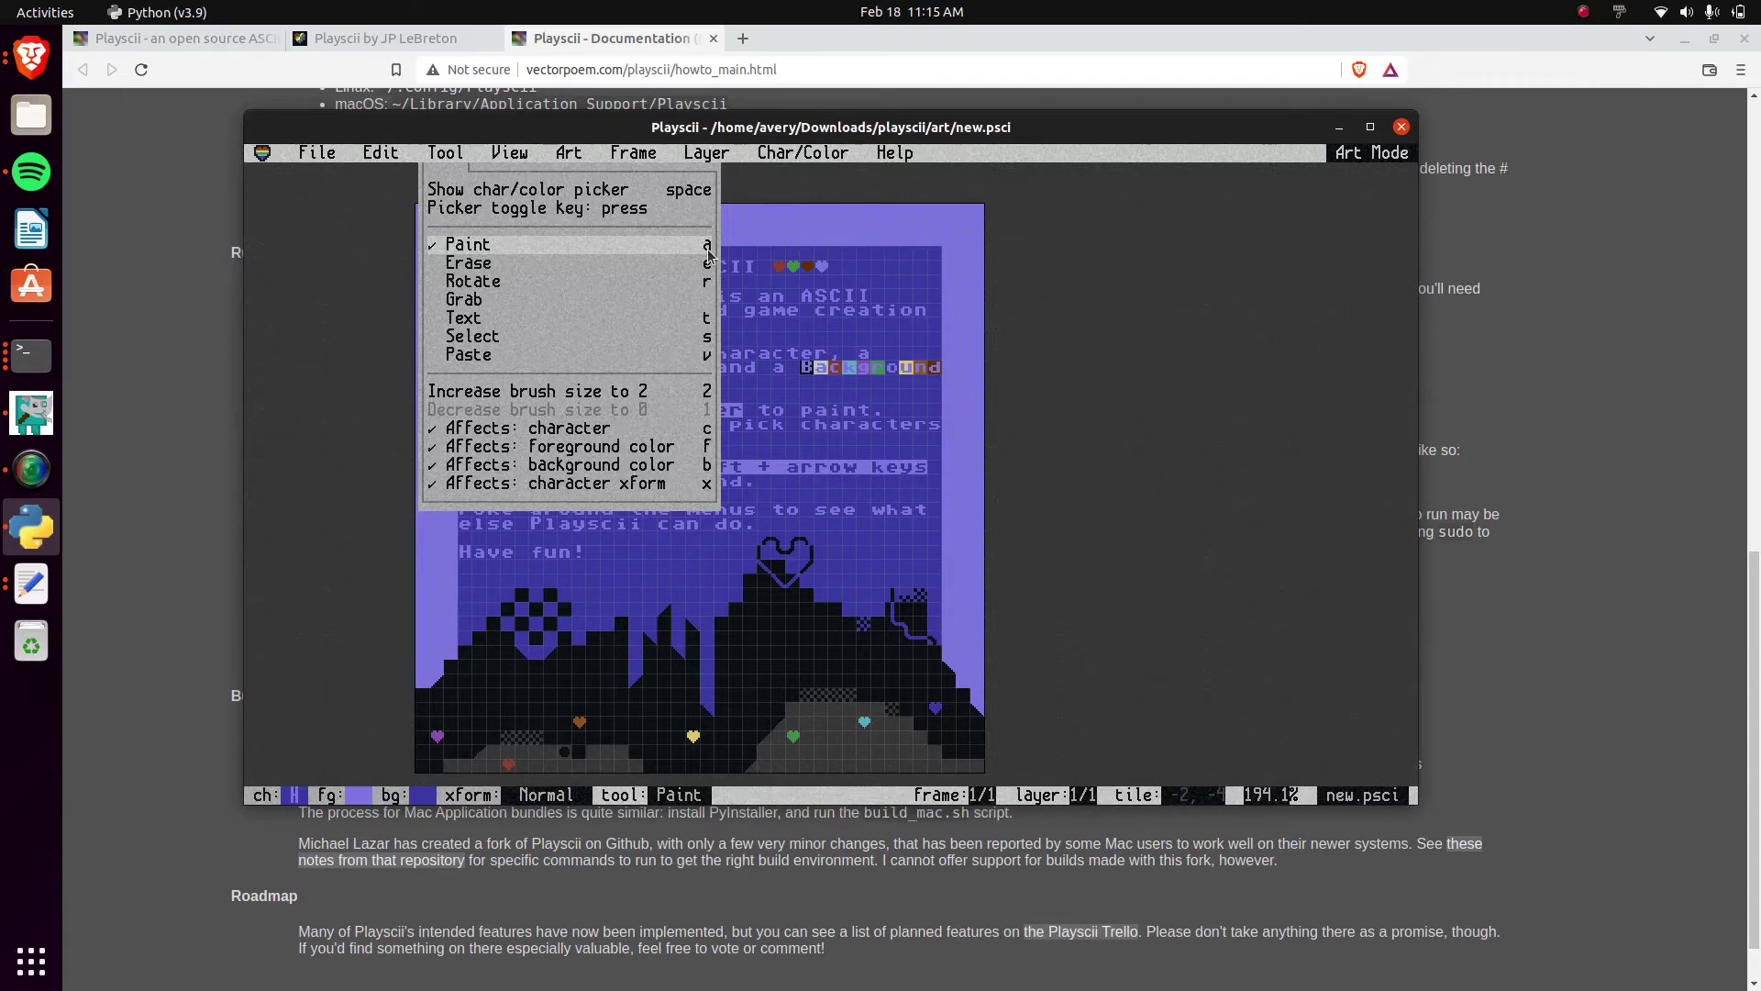
{"action": "left_click_drag", "start_coordinate": [730, 130], "coordinate": [649, 127]}
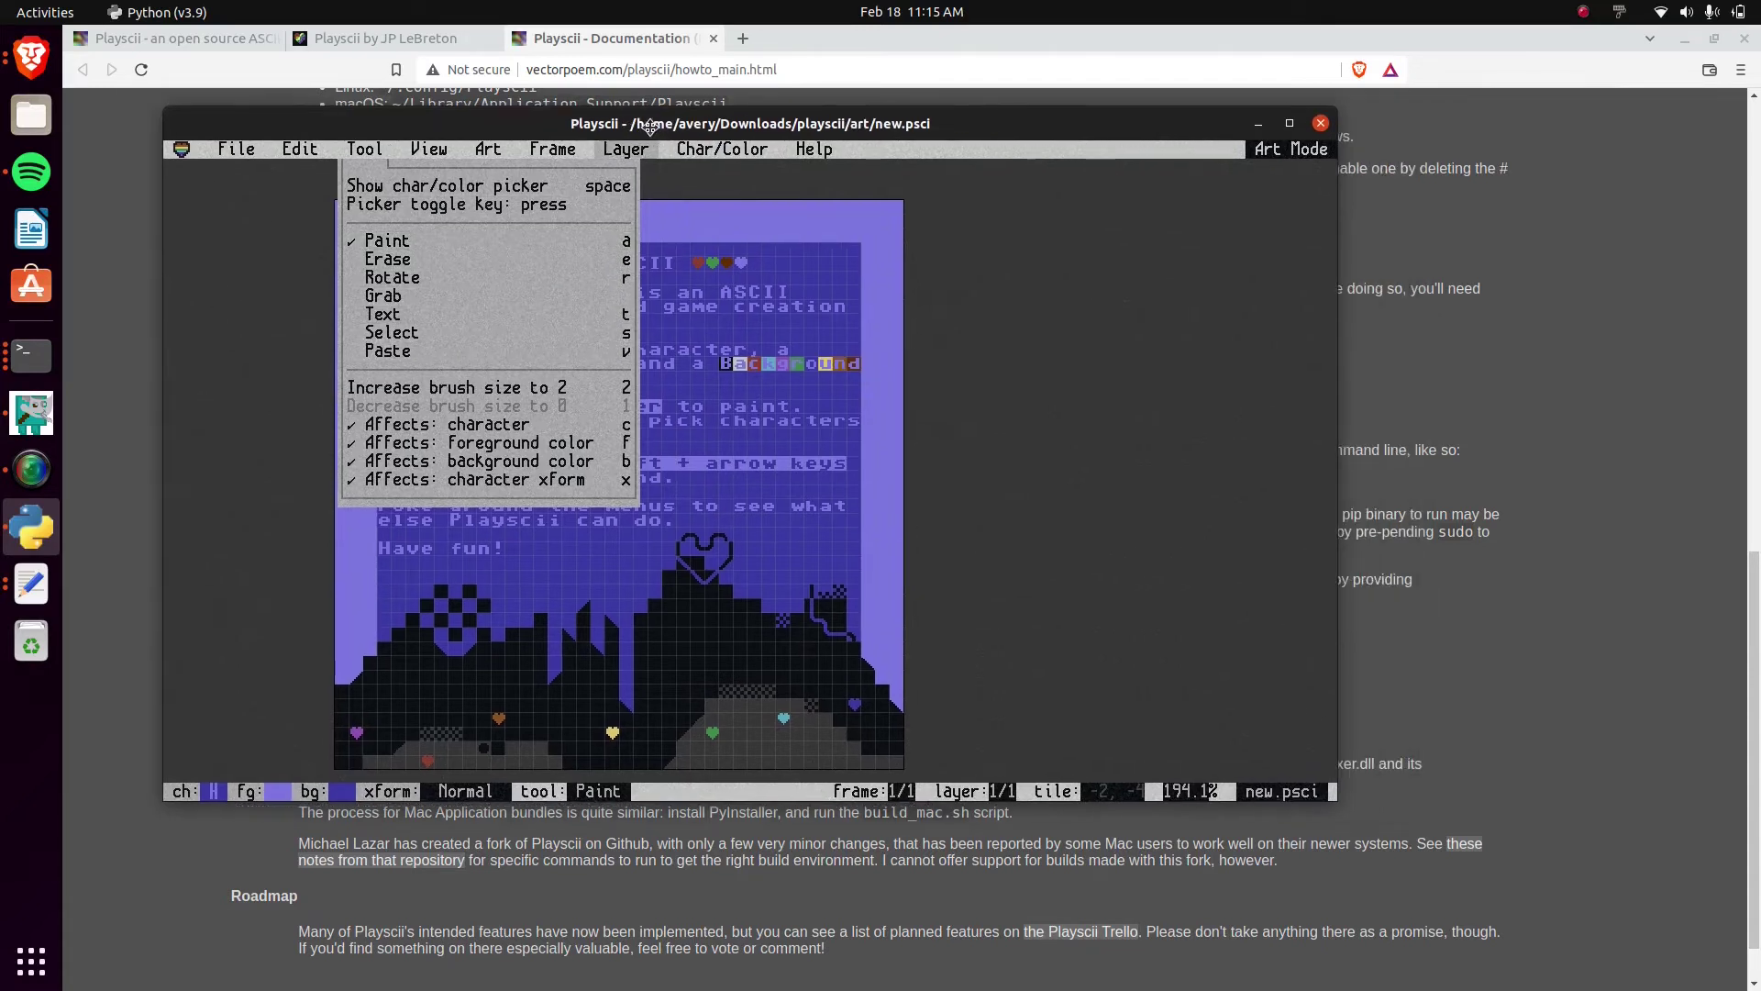
Paint a character onto the dark hills, zoom in on the heart, and open the character/colour picker
{"action": "left_click", "coordinate": [693, 510]}
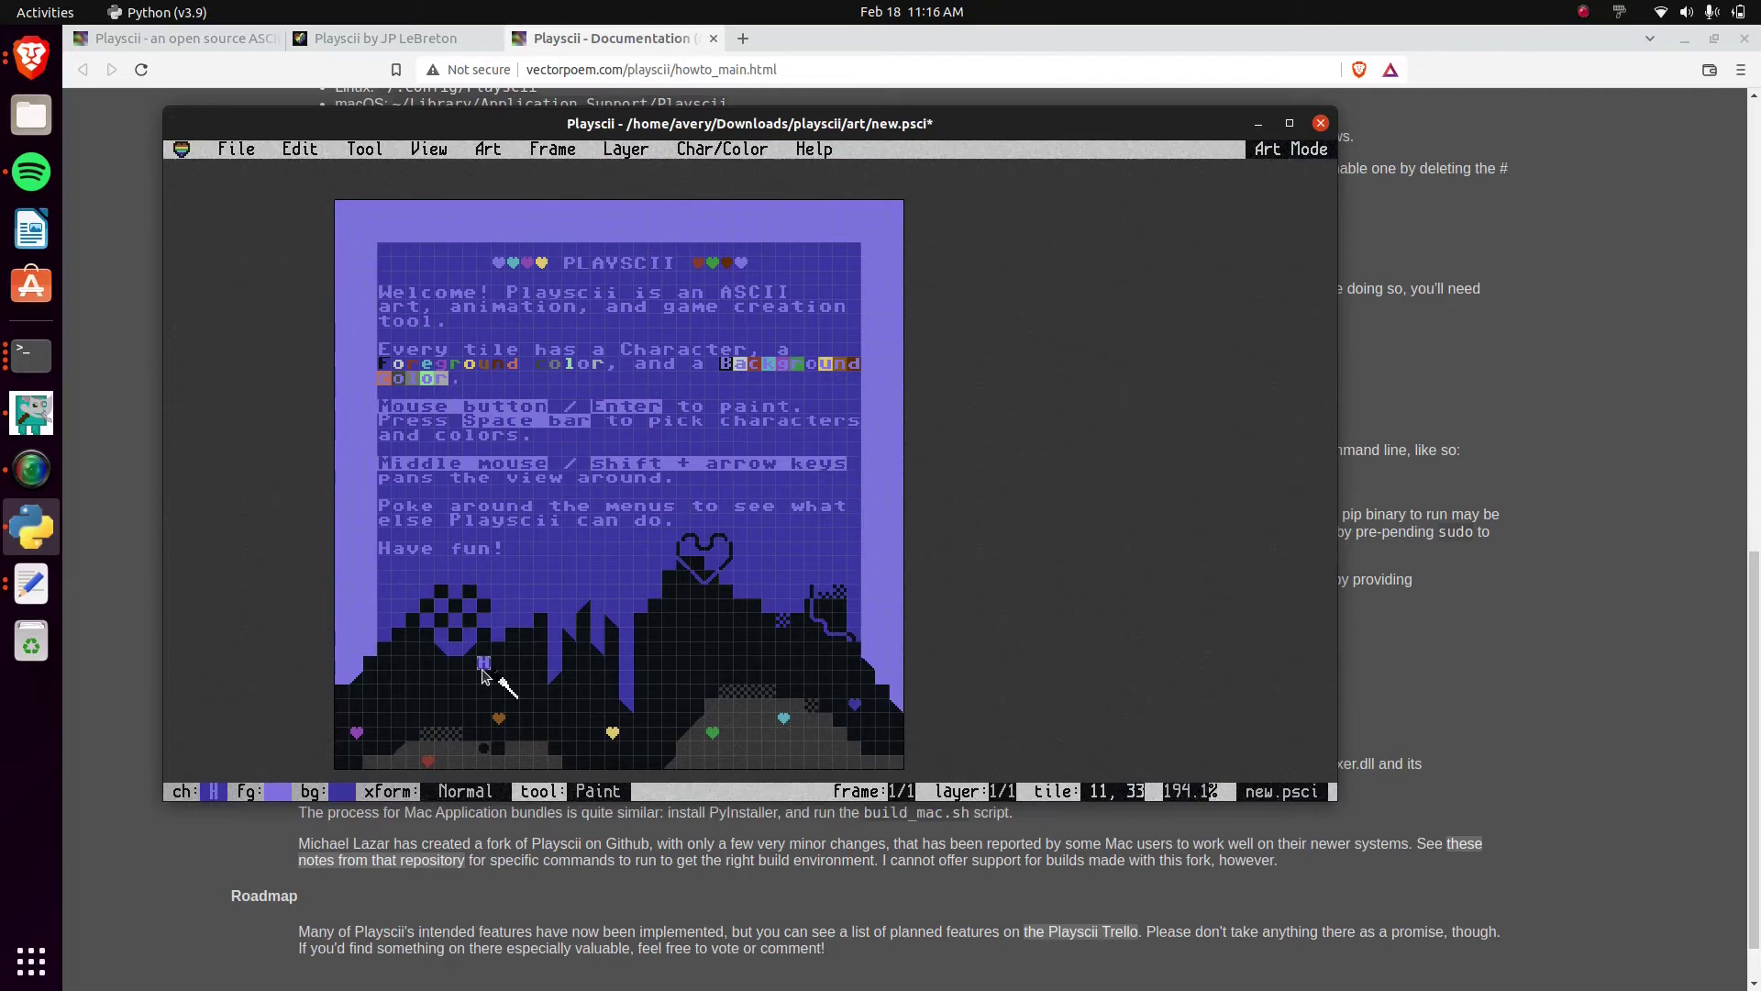
{"action": "scroll", "coordinate": [725, 578], "scroll_direction": "up", "scroll_amount": 5}
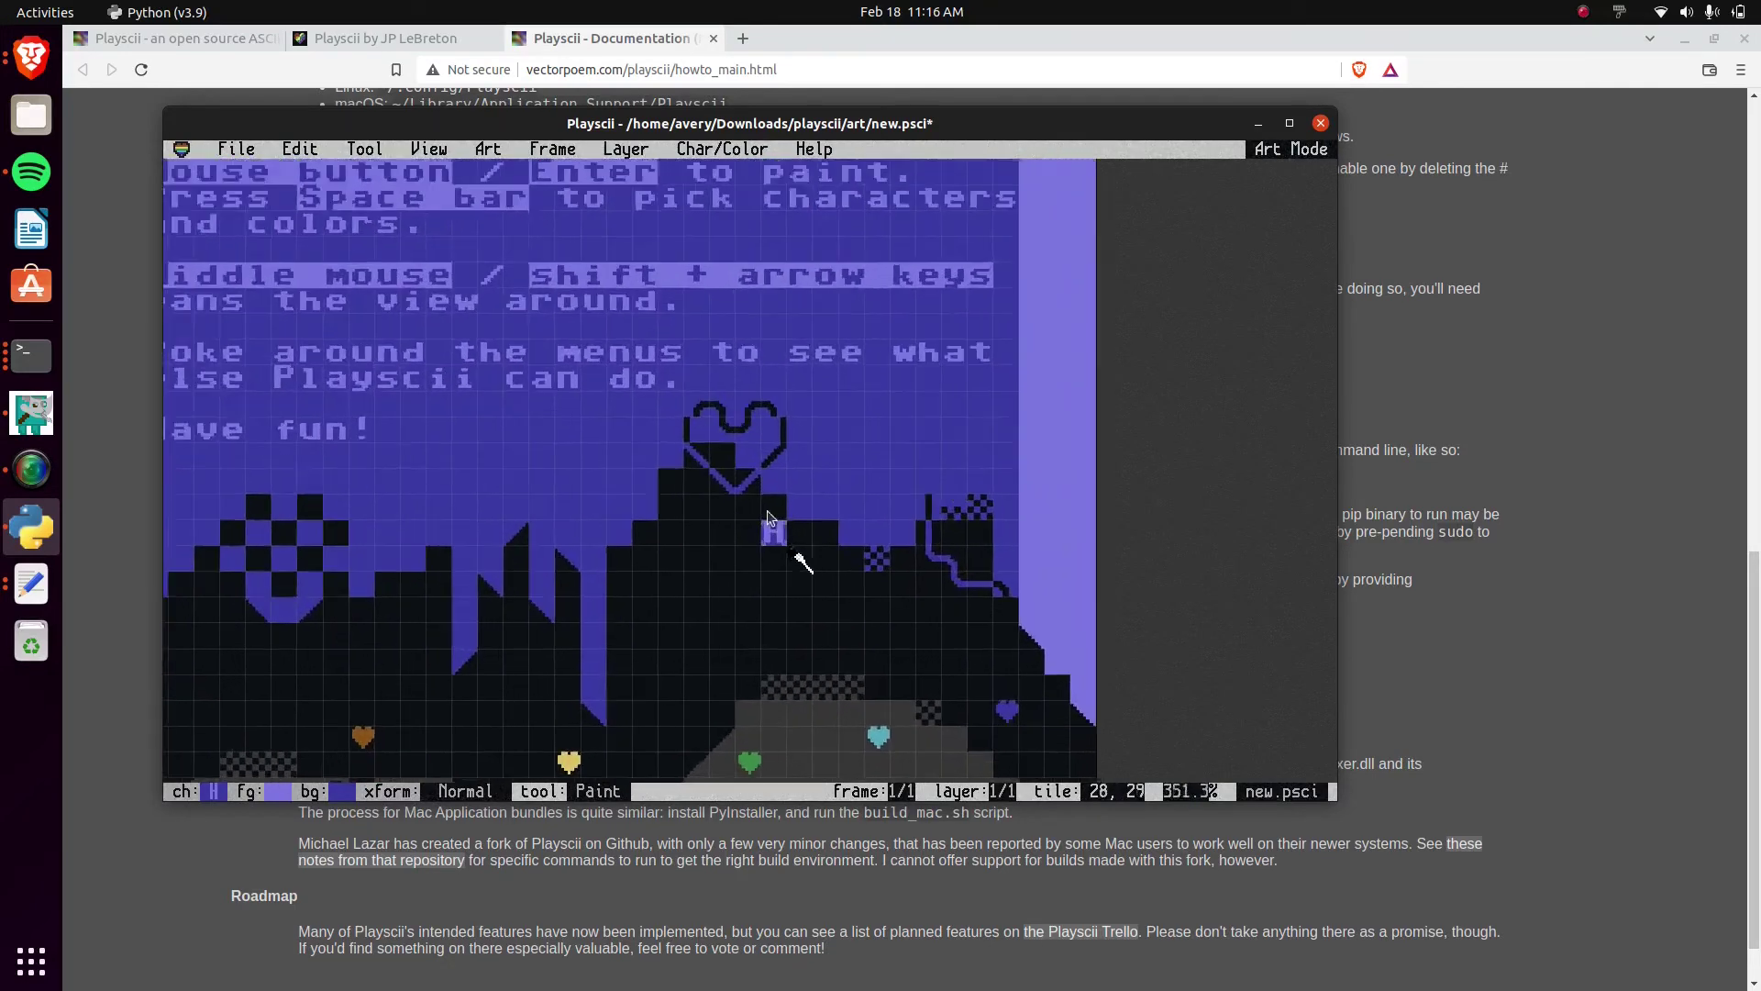
{"action": "scroll", "coordinate": [743, 432], "scroll_direction": "up", "scroll_amount": 2}
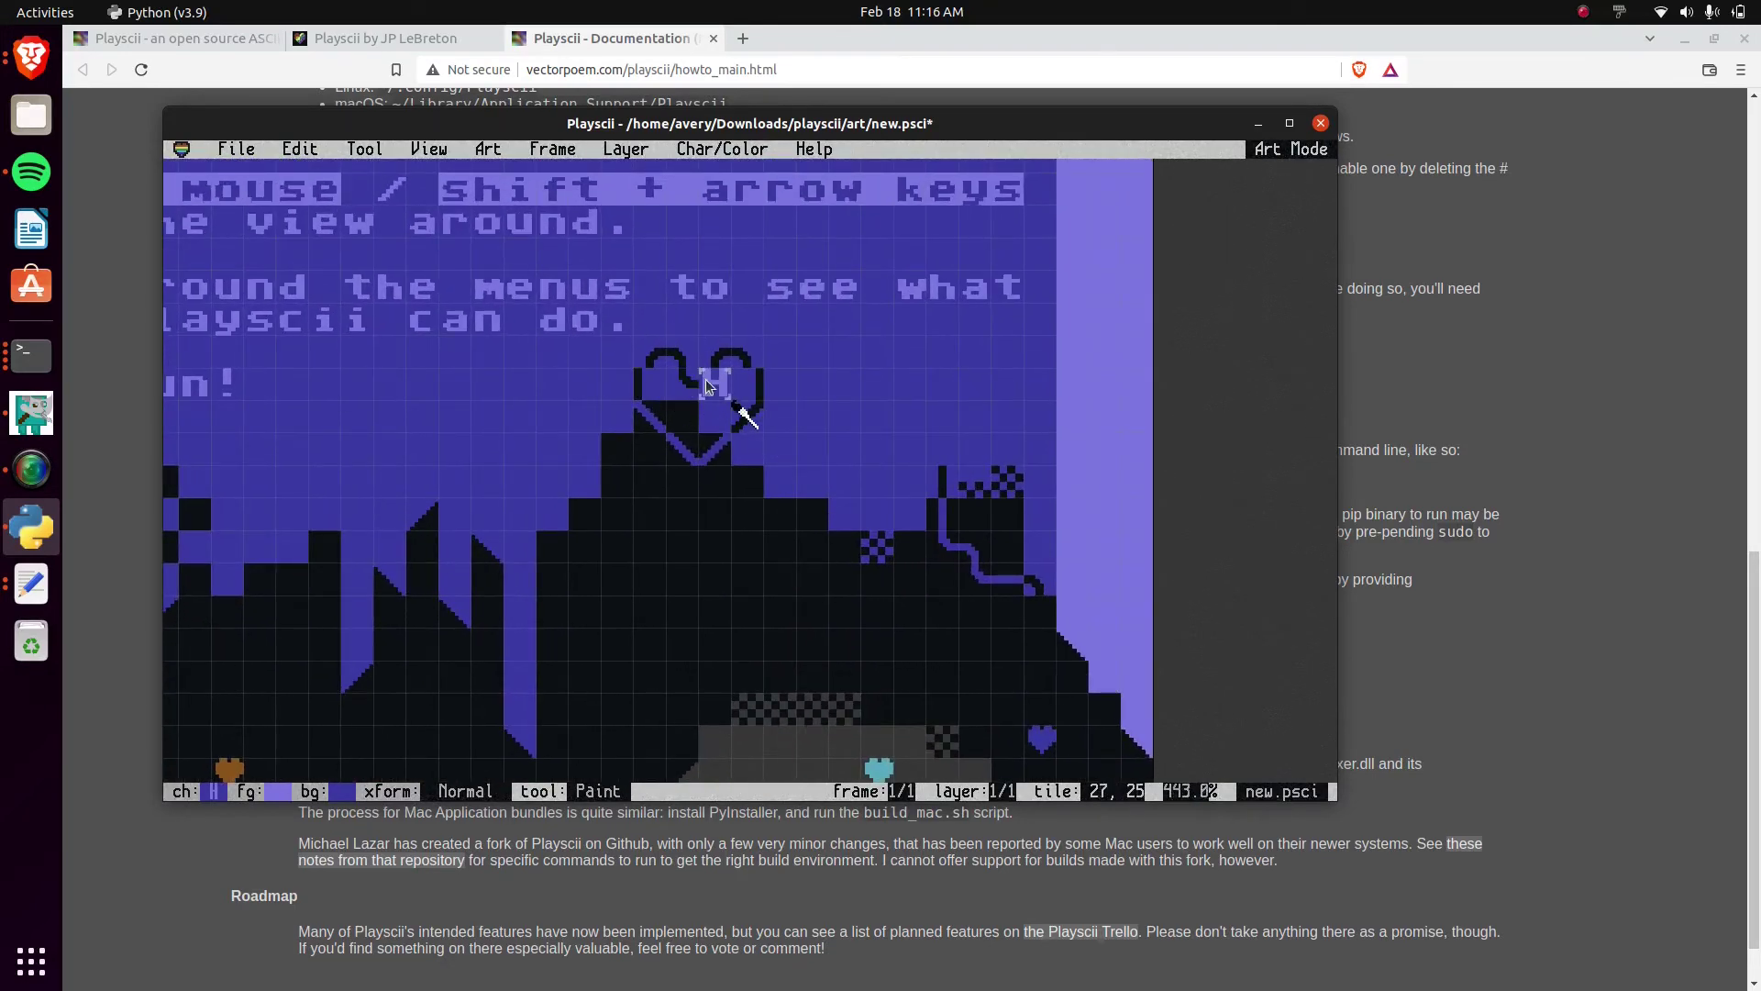
{"action": "key", "text": "space"}
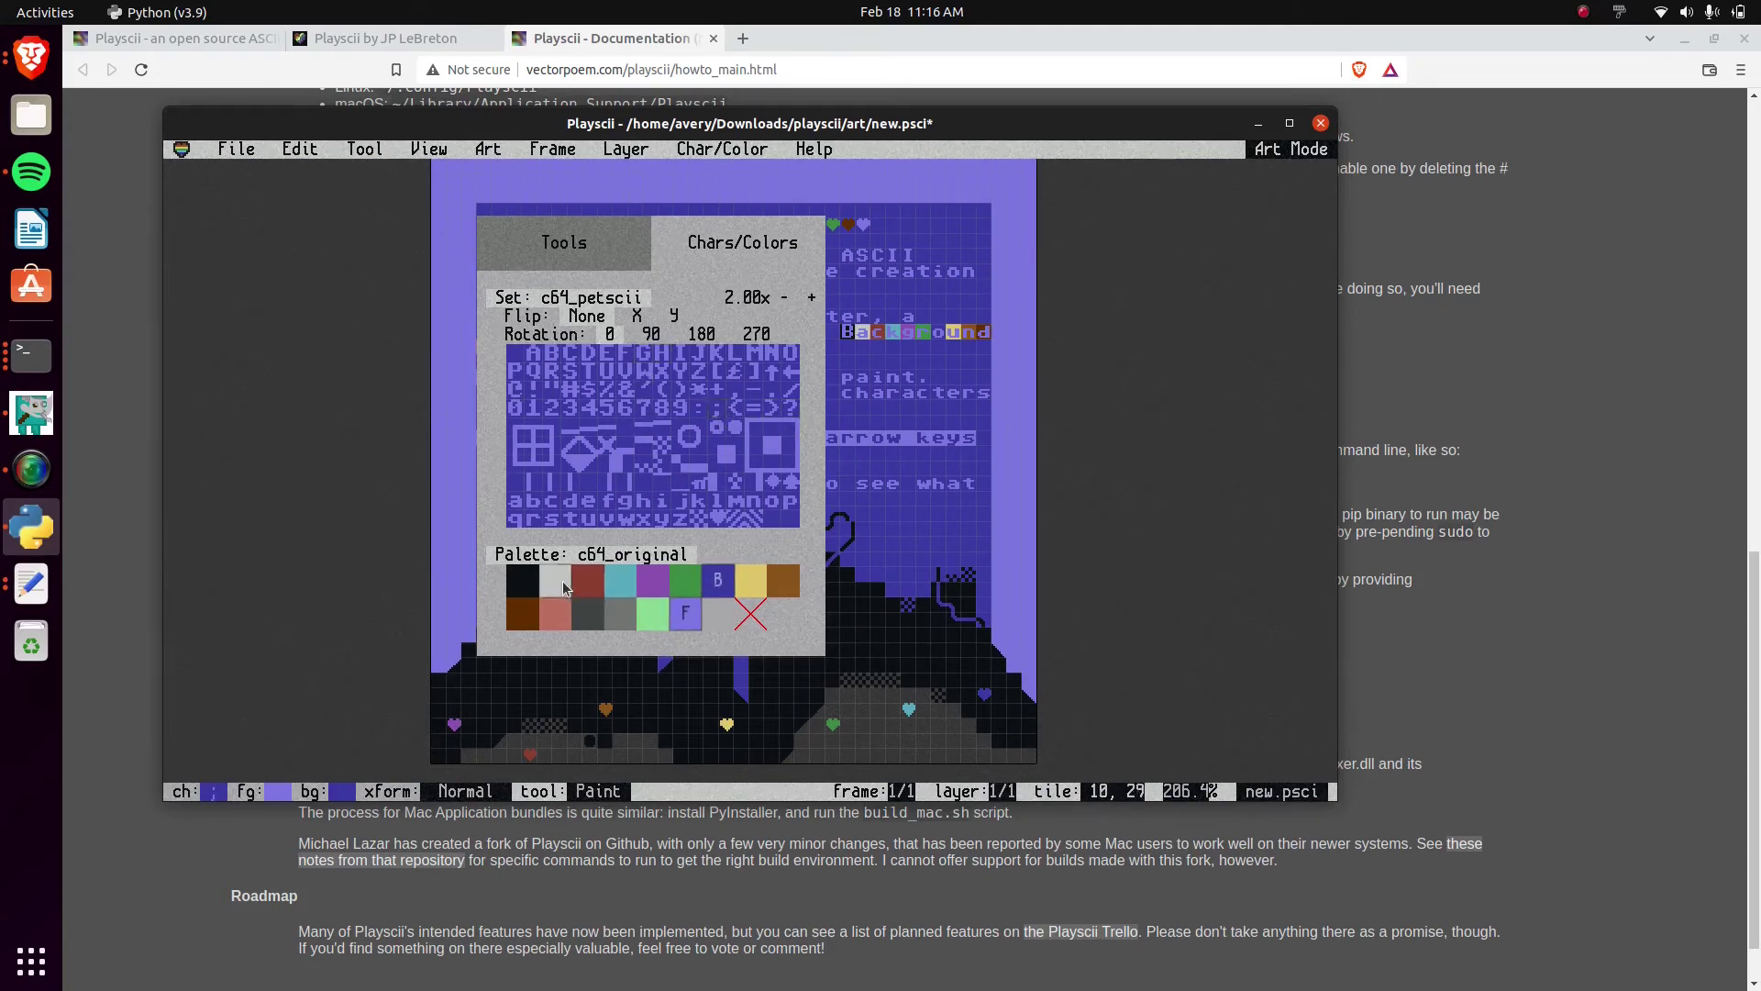
Set the foreground colour to brown from the palette swatches
{"action": "left_click", "coordinate": [629, 624]}
{"action": "left_click", "coordinate": [751, 580]}
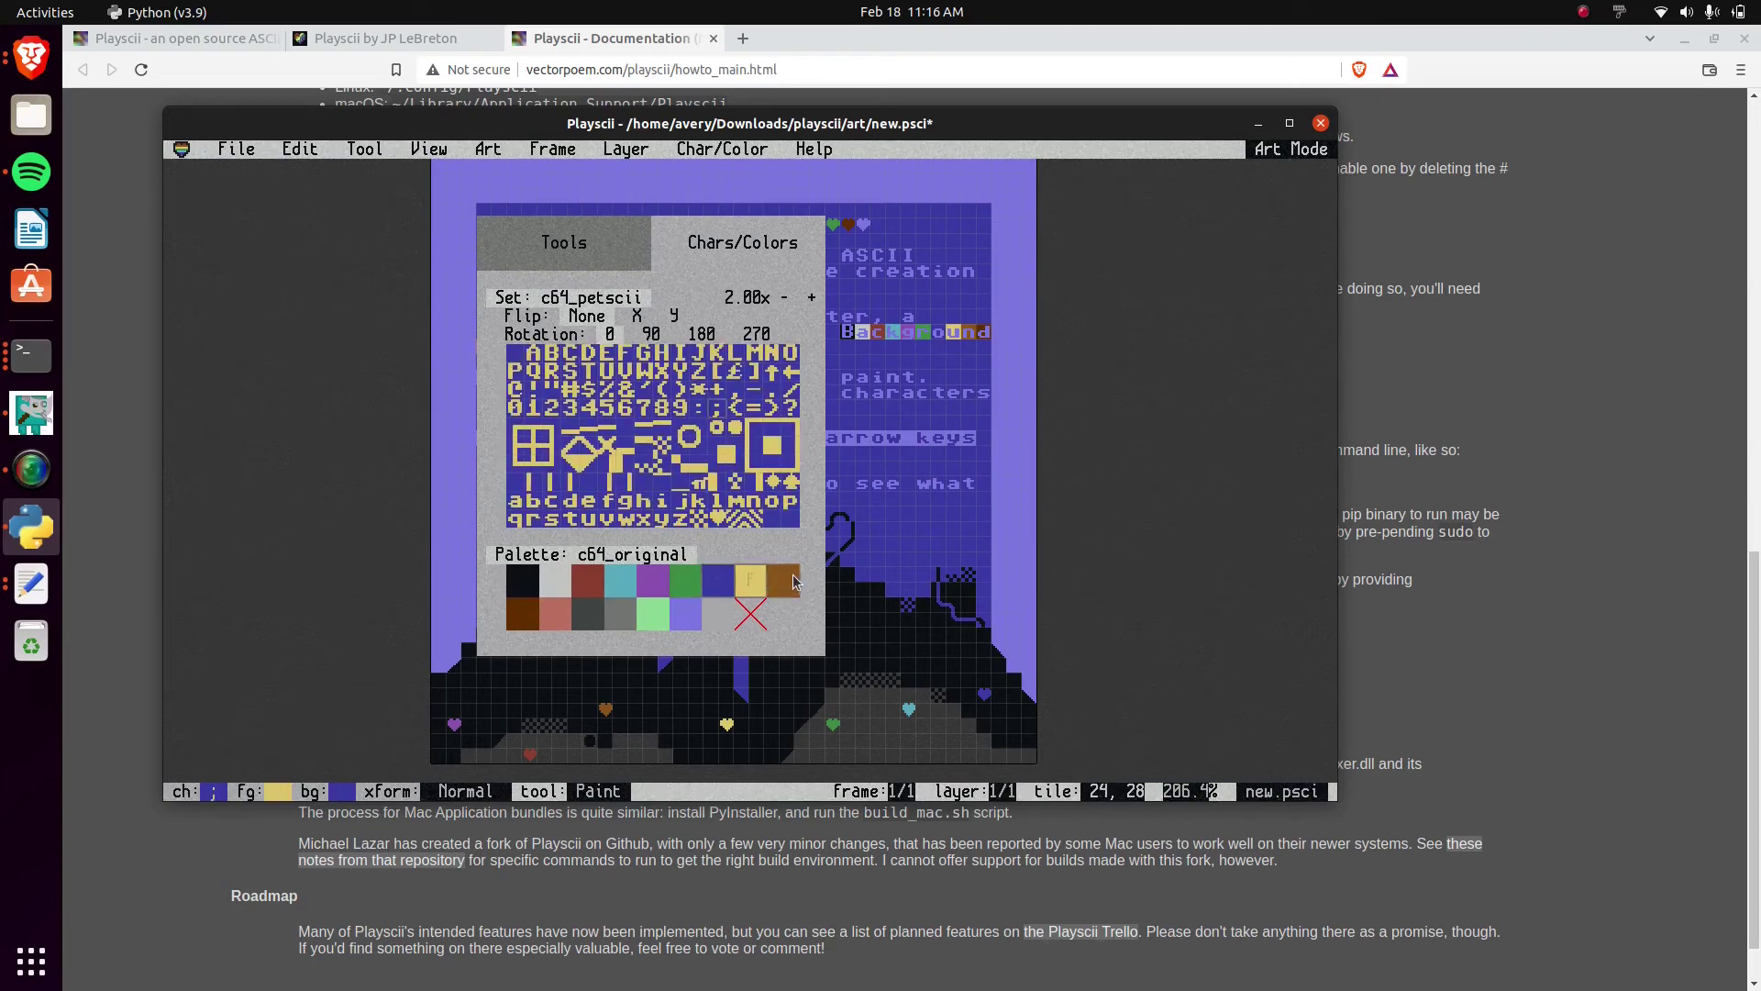
{"action": "left_click", "coordinate": [783, 581]}
Make Text the active tool from the picker's tool settings
{"action": "left_click", "coordinate": [542, 254]}
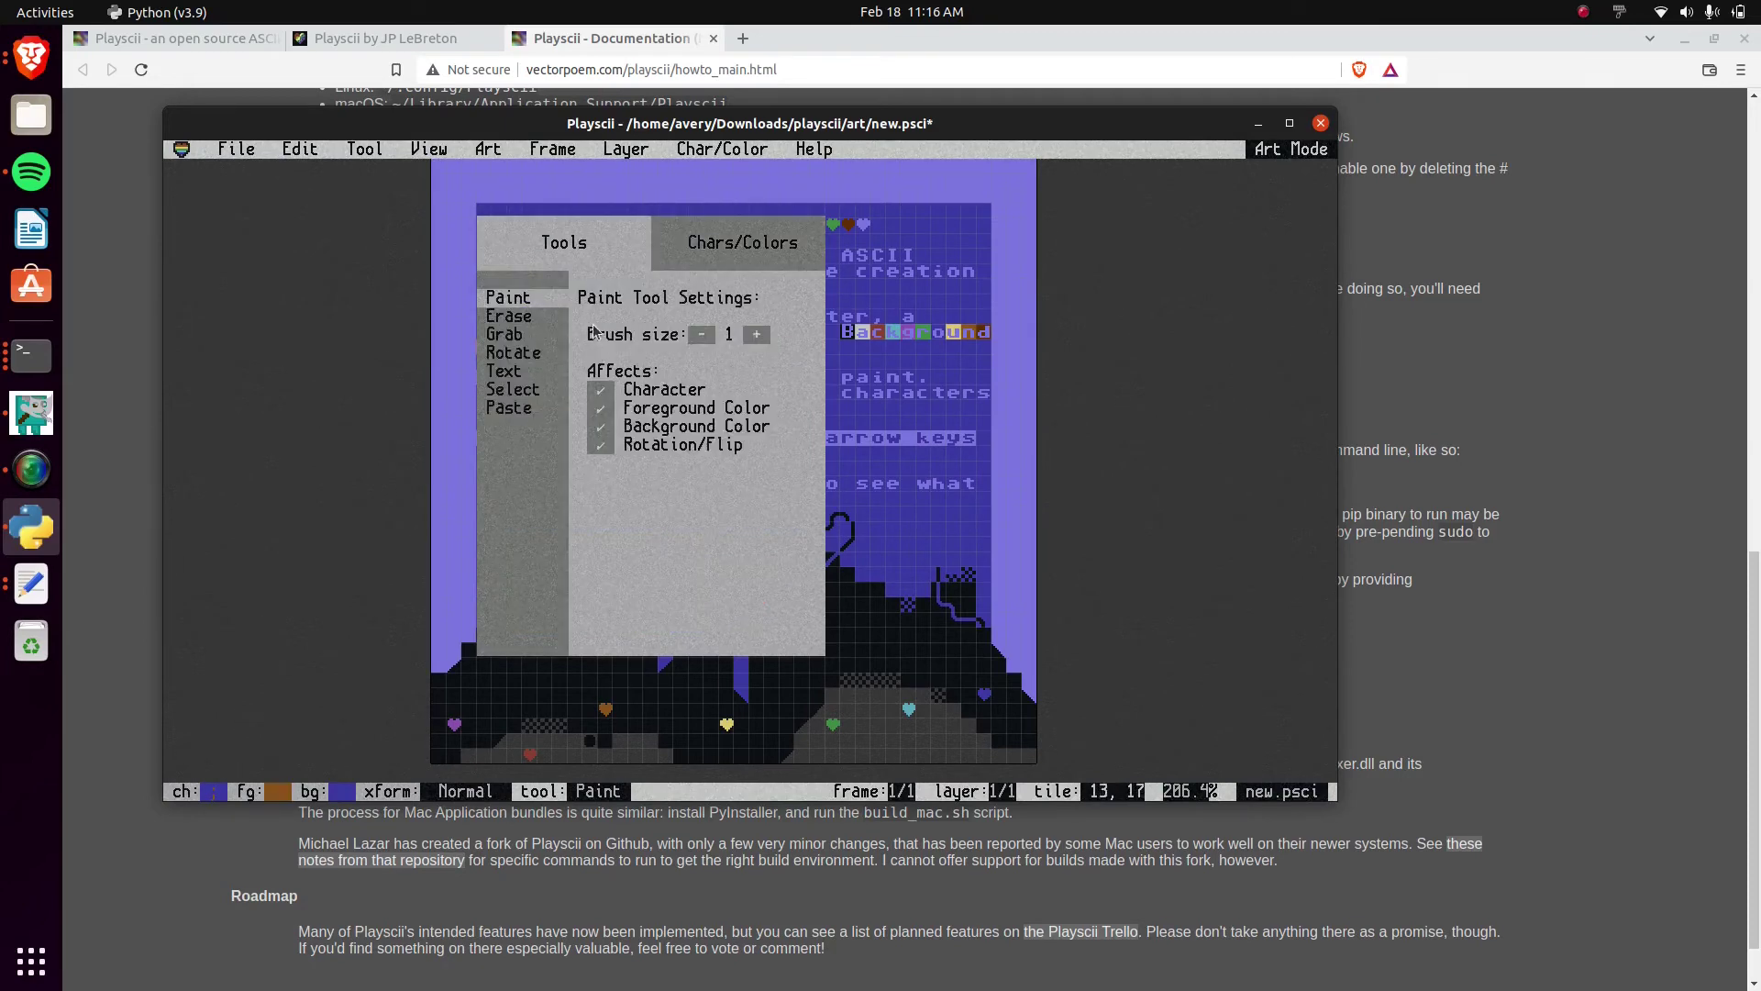
{"action": "left_click", "coordinate": [514, 352]}
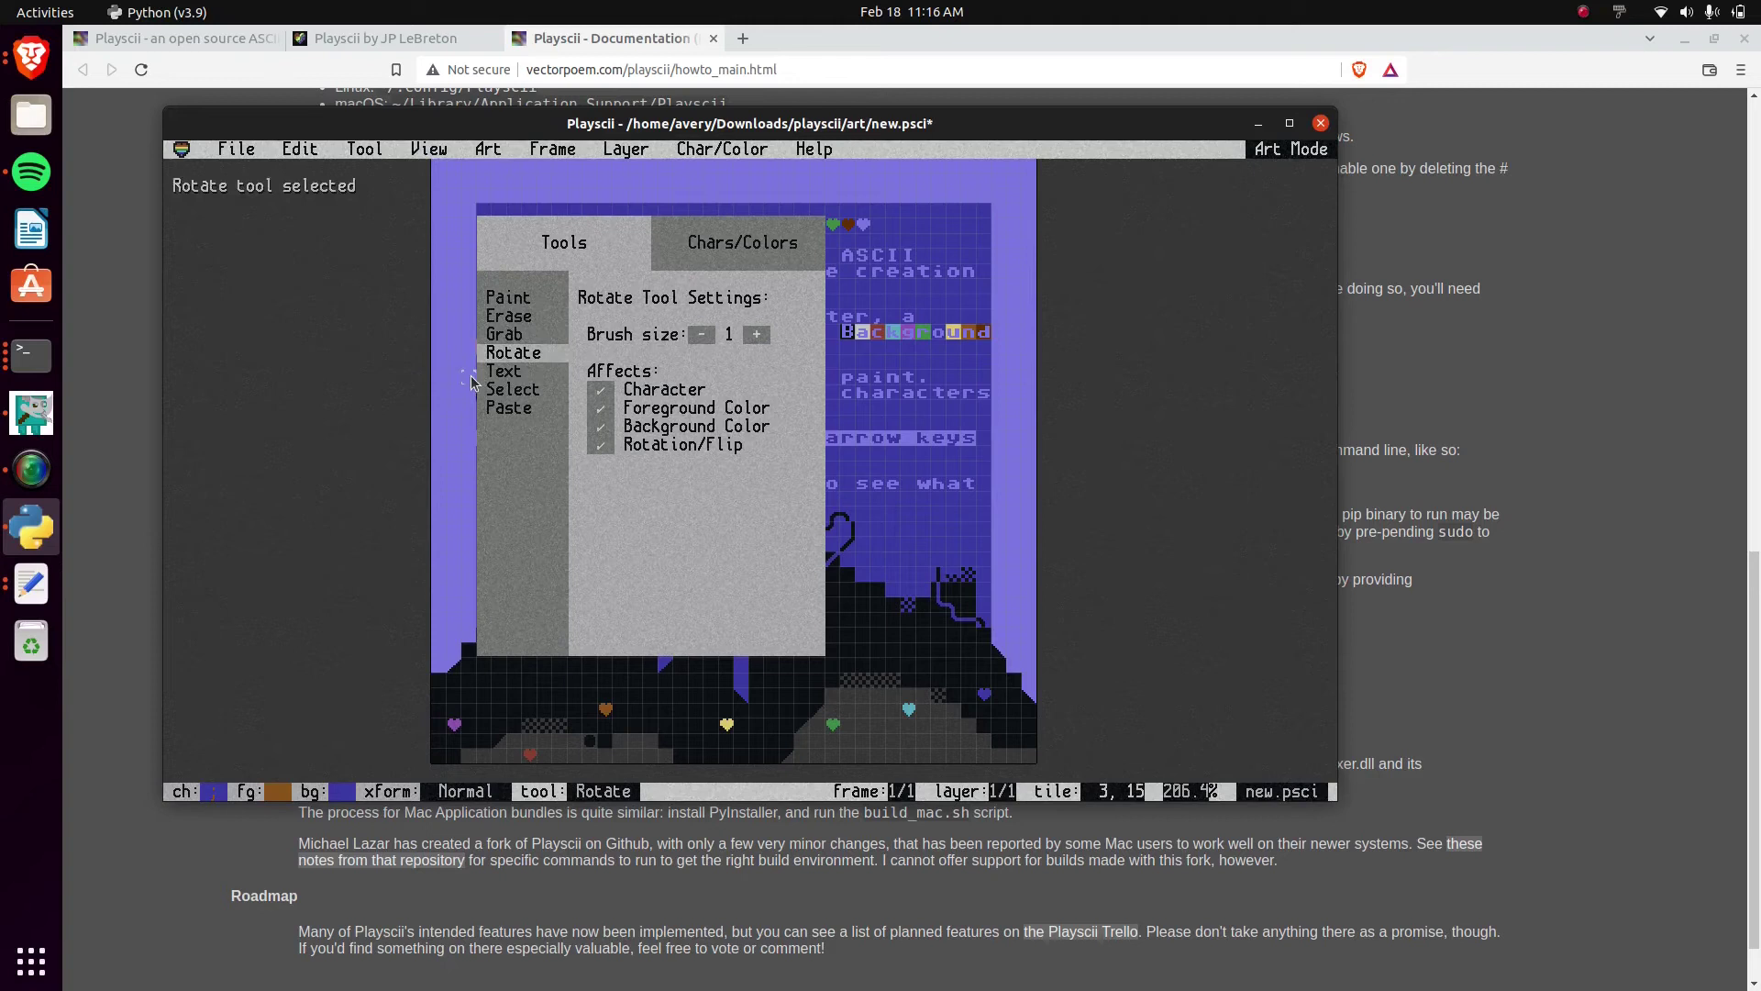
{"action": "left_click", "coordinate": [503, 370]}
{"action": "left_click", "coordinate": [761, 225]}
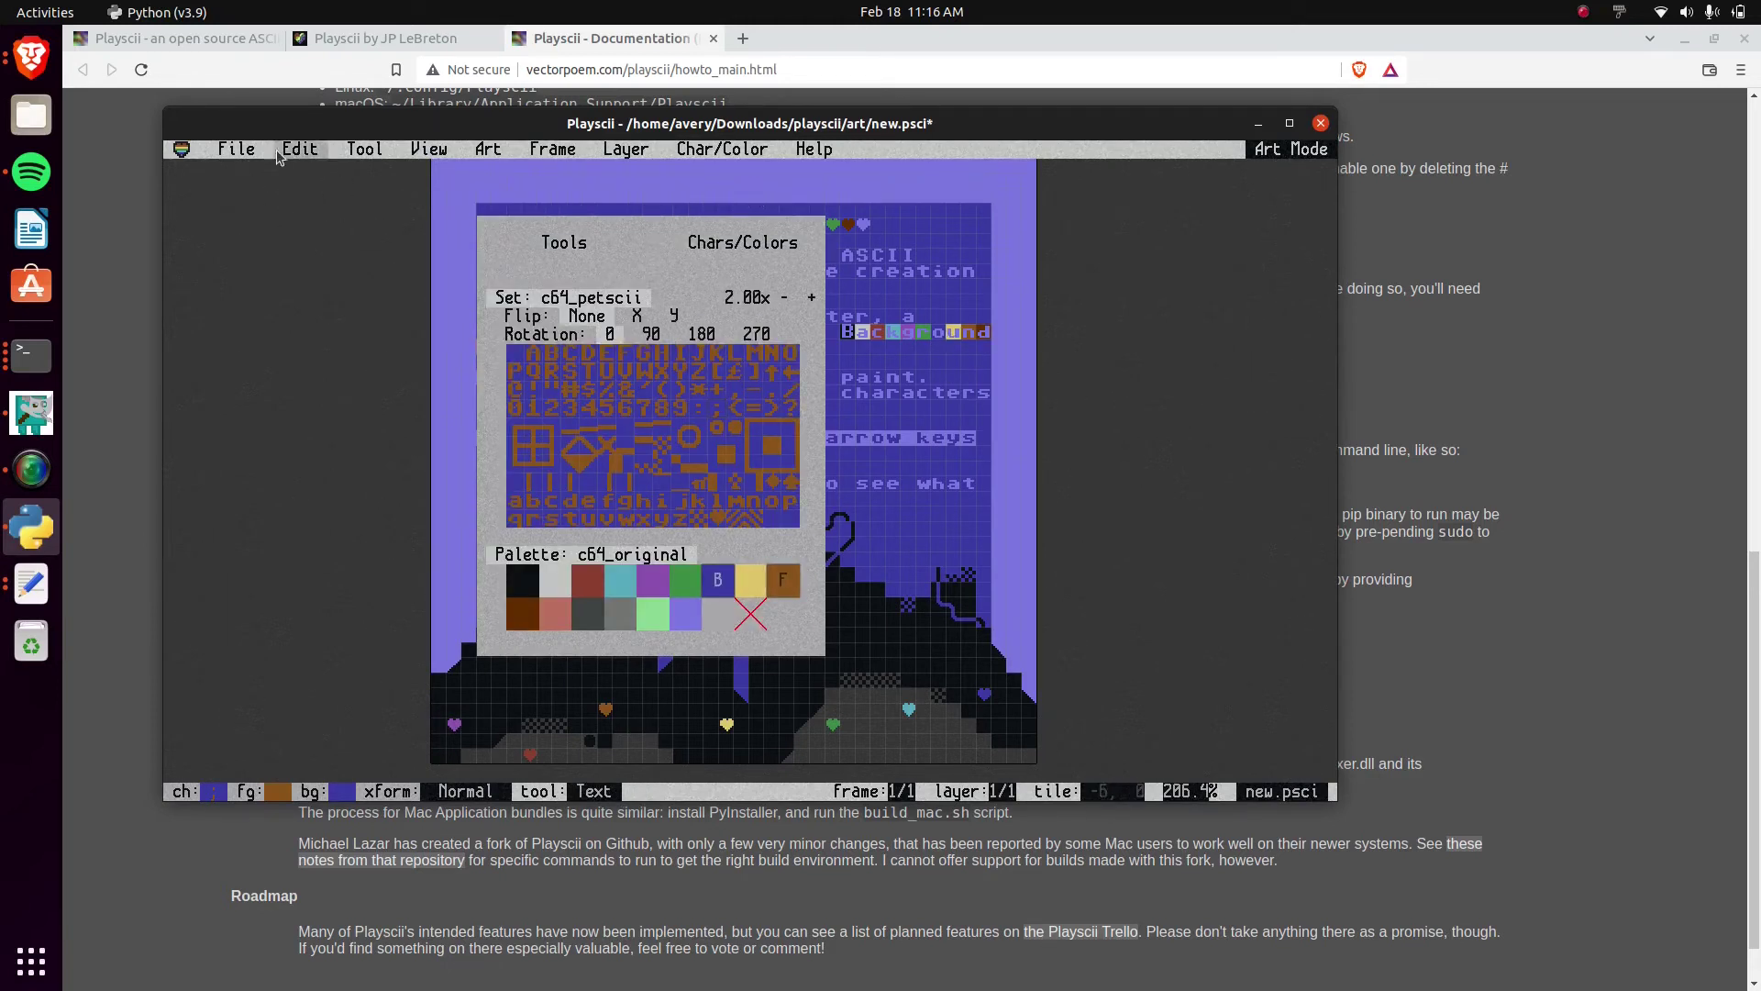
{"action": "left_click", "coordinate": [235, 149]}
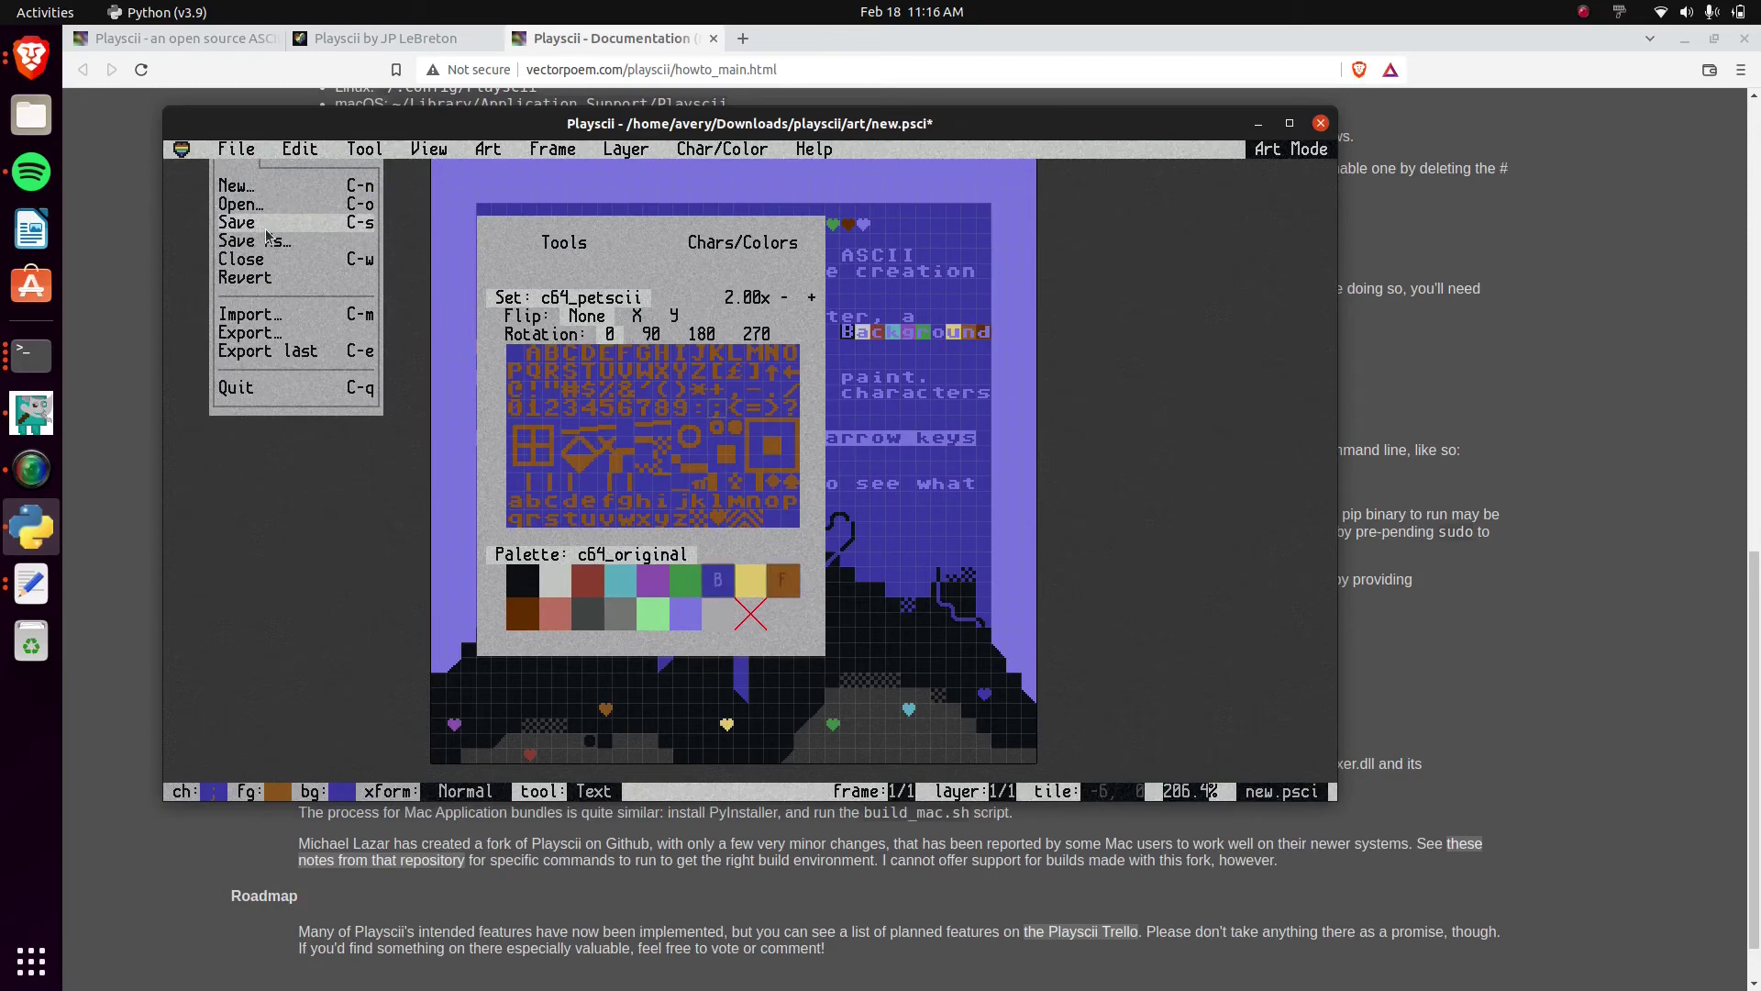
In the Export chooser, compare PNG image and PNG image set, then dismiss it without exporting
{"action": "left_click", "coordinate": [340, 336]}
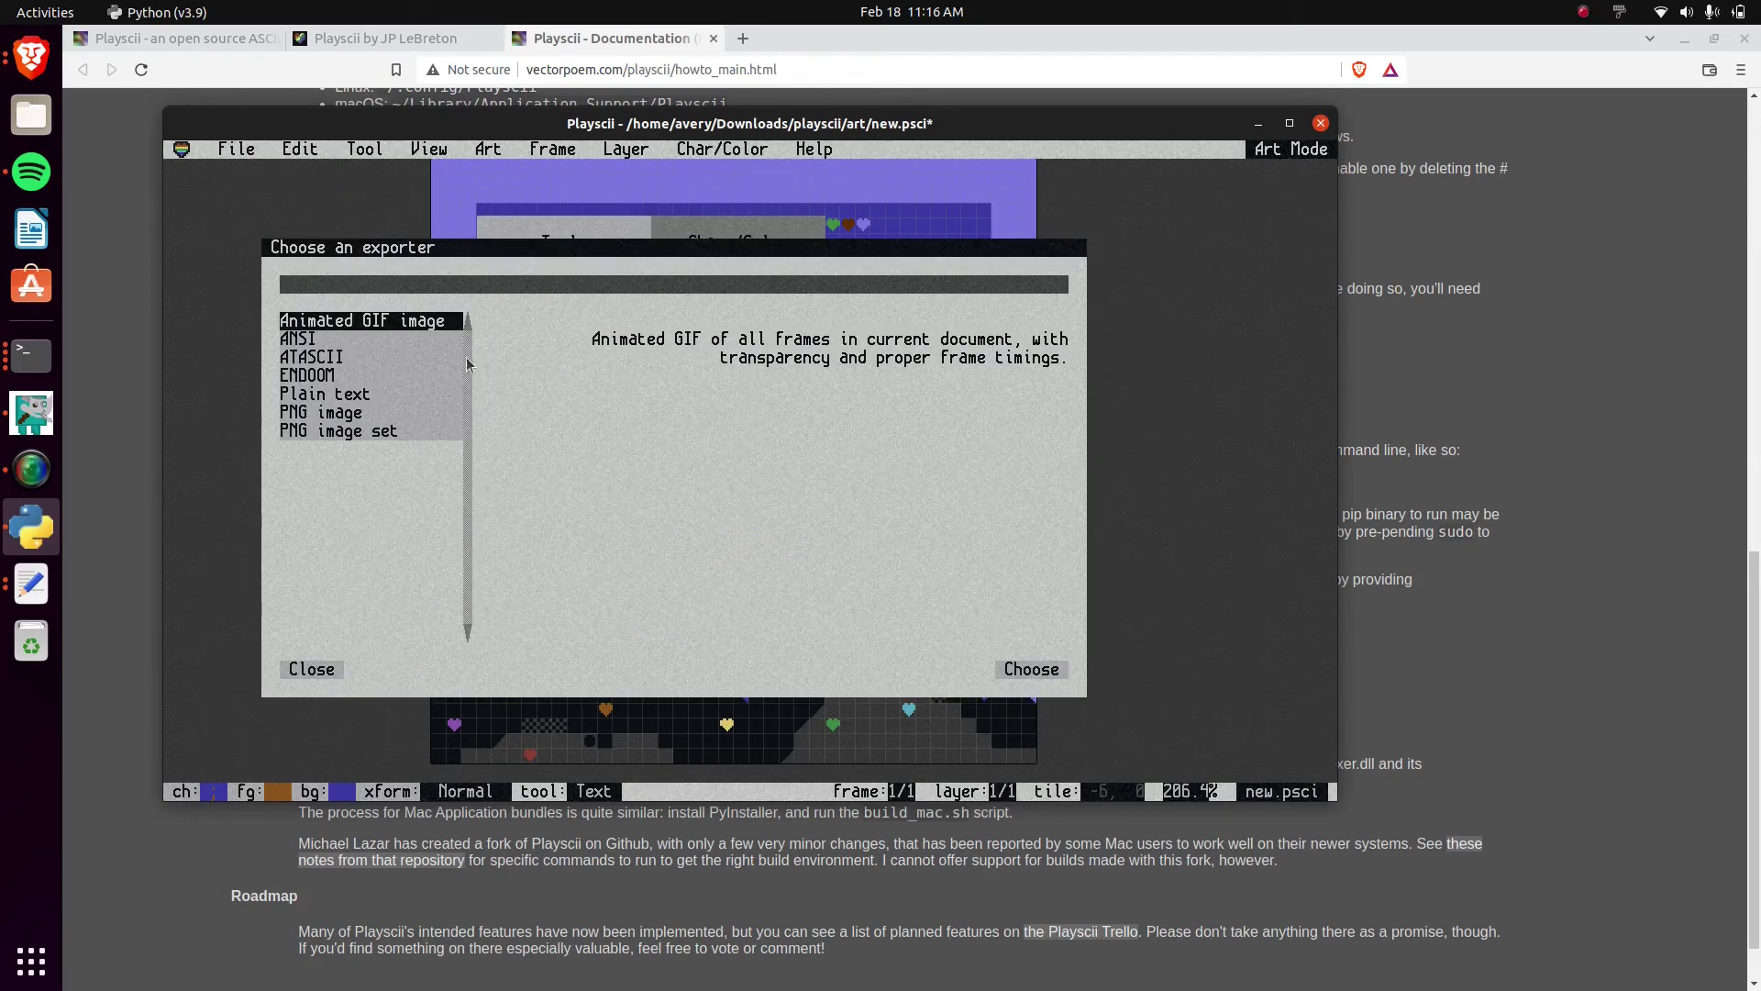
{"action": "left_click", "coordinate": [312, 417]}
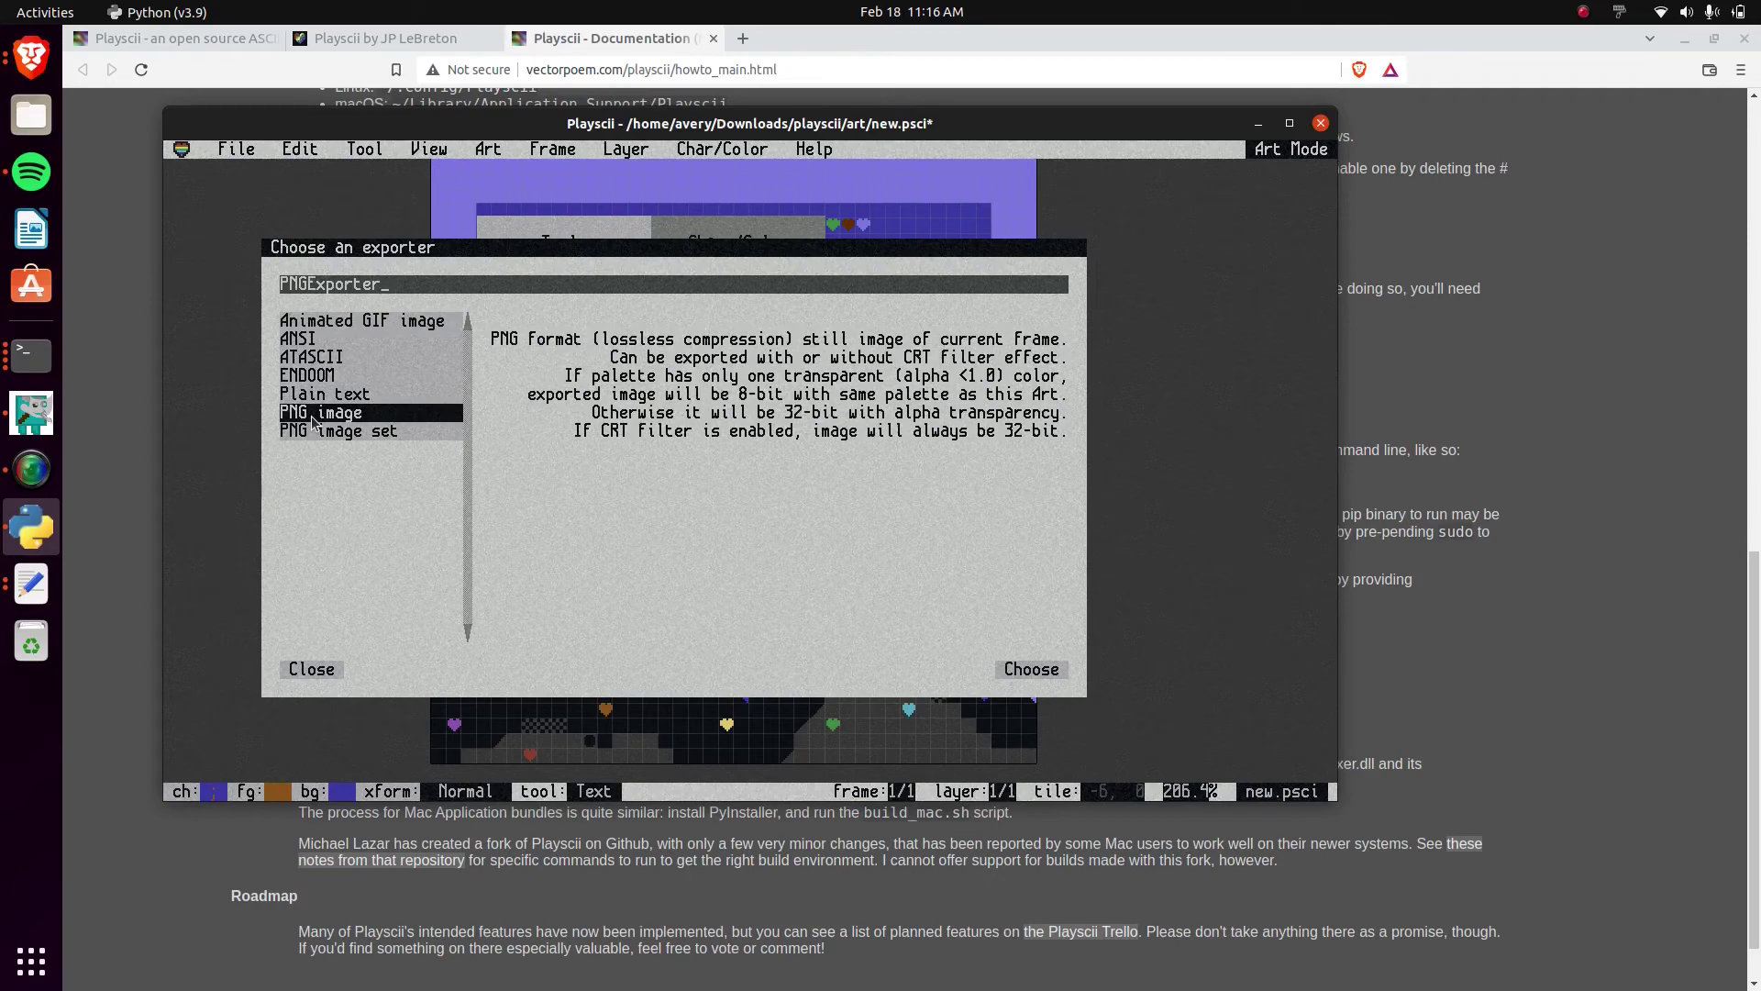
{"action": "left_click", "coordinate": [368, 435]}
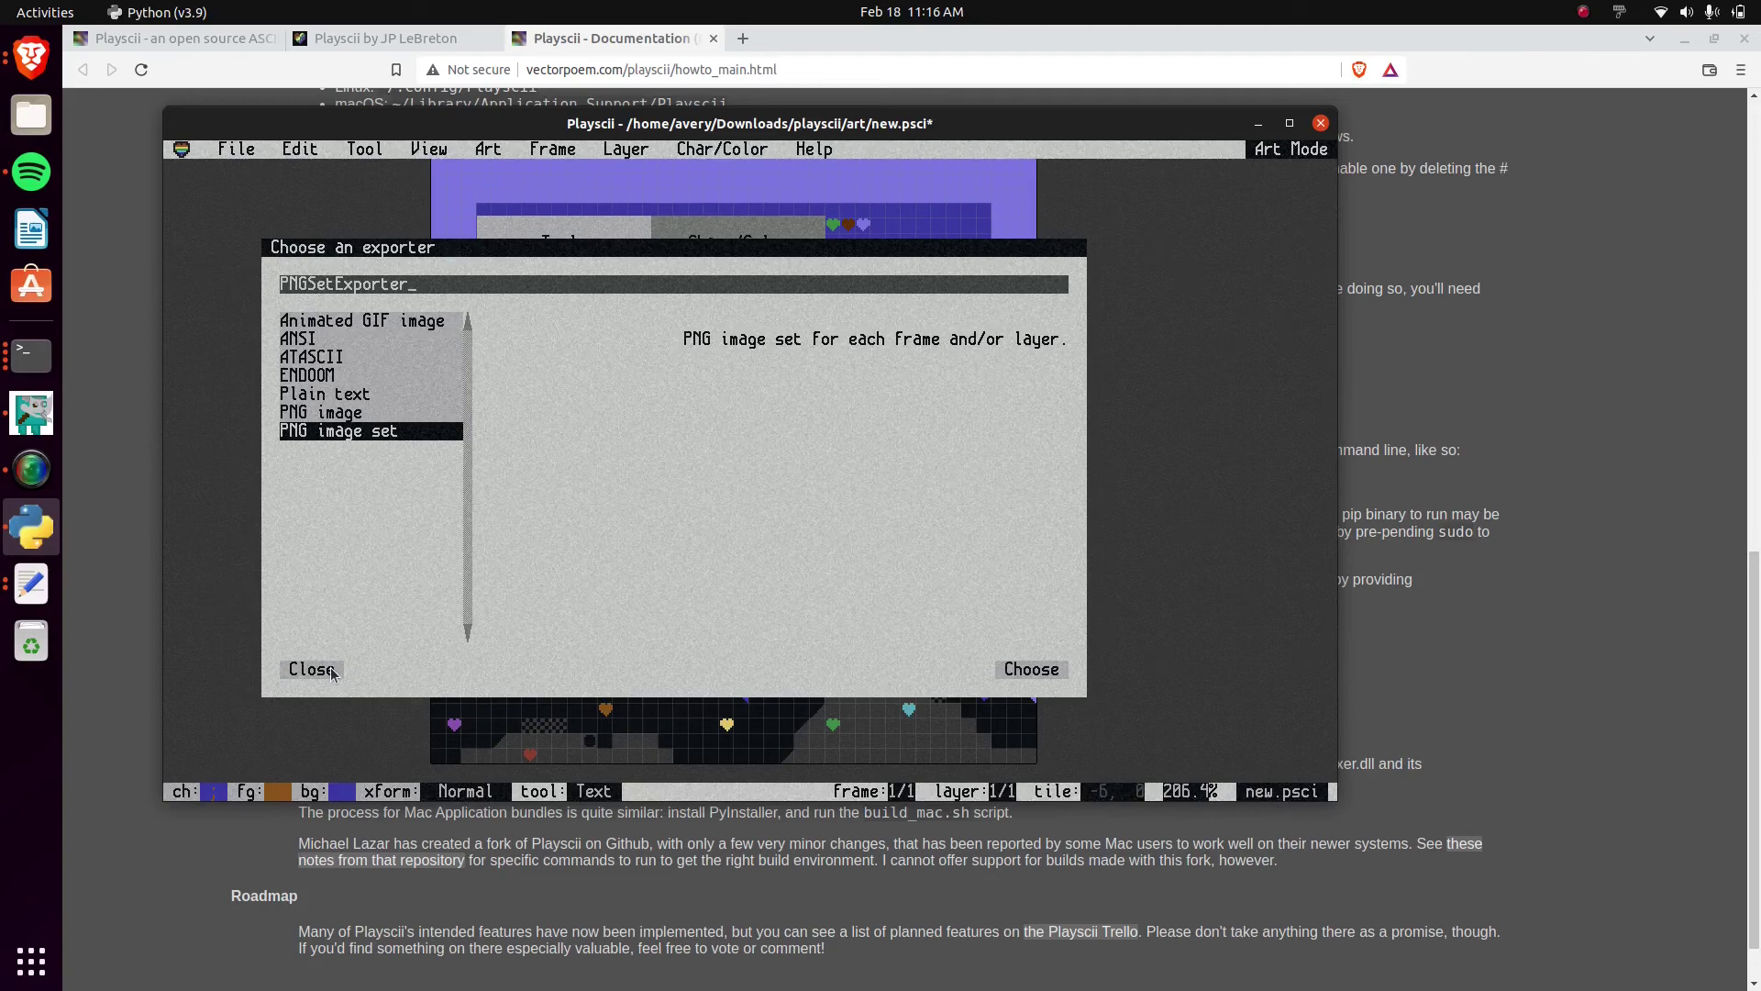
{"action": "left_click_drag", "start_coordinate": [306, 252], "coordinate": [320, 254]}
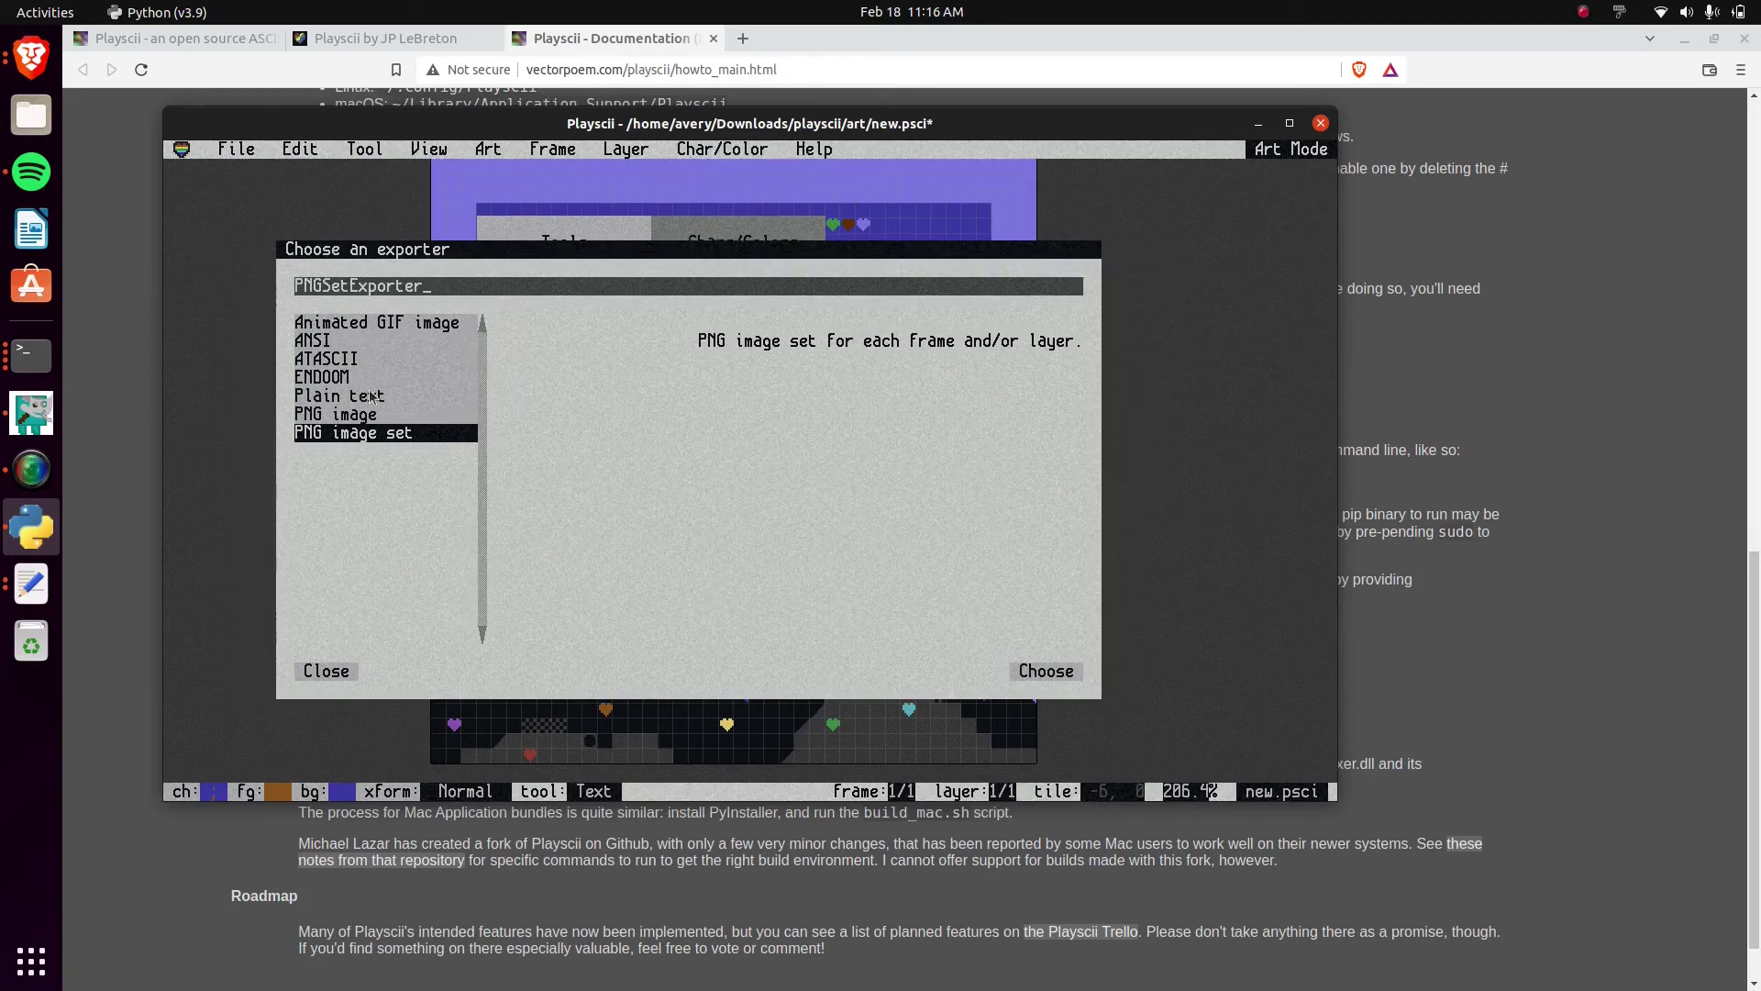
{"action": "key", "text": "Escape"}
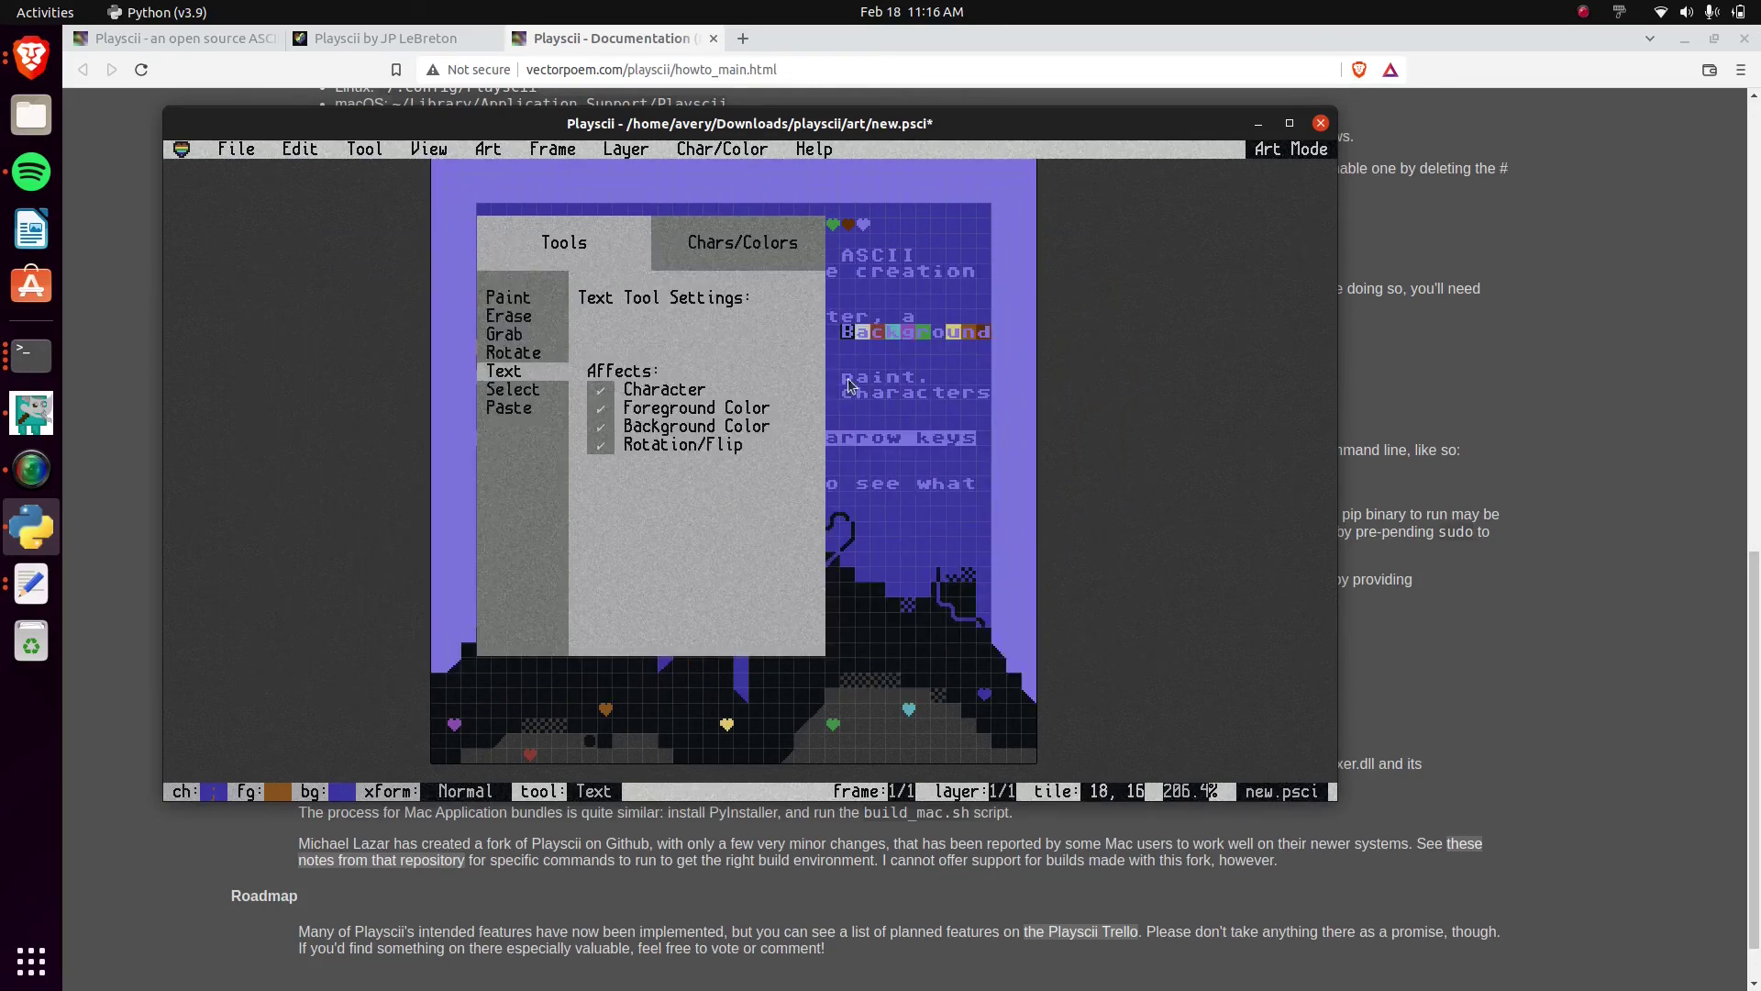
Hide the picker, switch to the Select tool, and turn on View > CRT Filter
{"action": "key", "text": "Escape"}
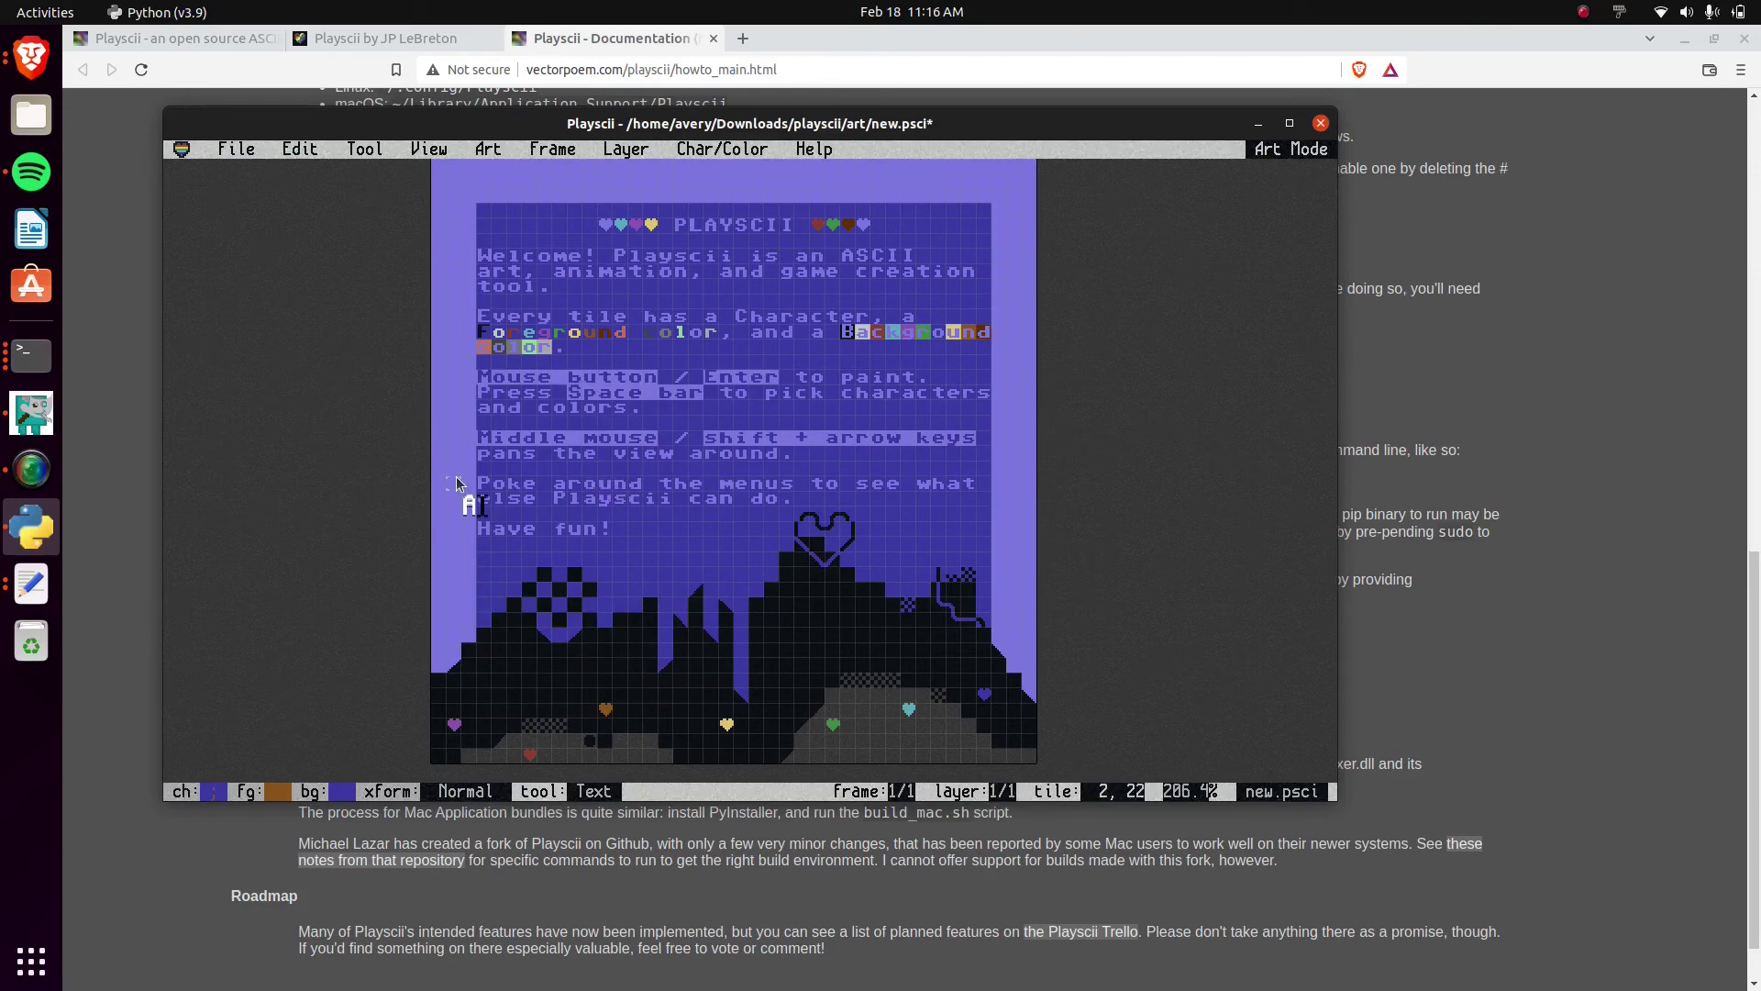
{"action": "key", "text": "s"}
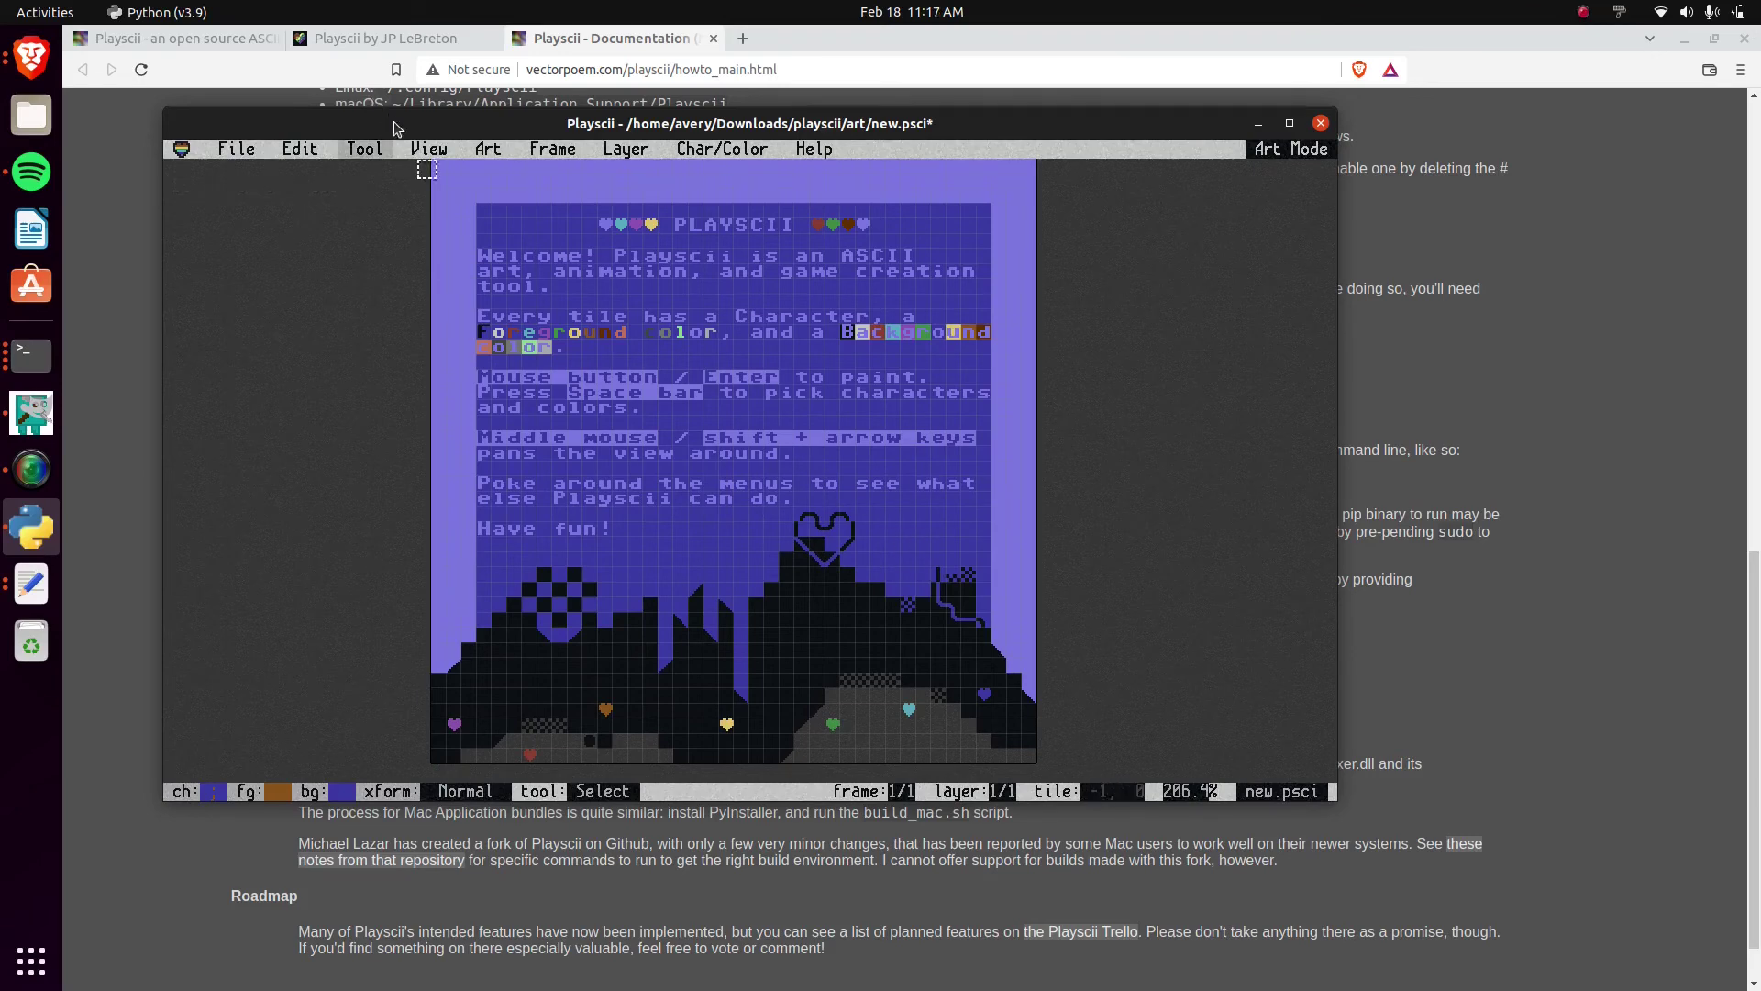
{"action": "left_click", "coordinate": [428, 148]}
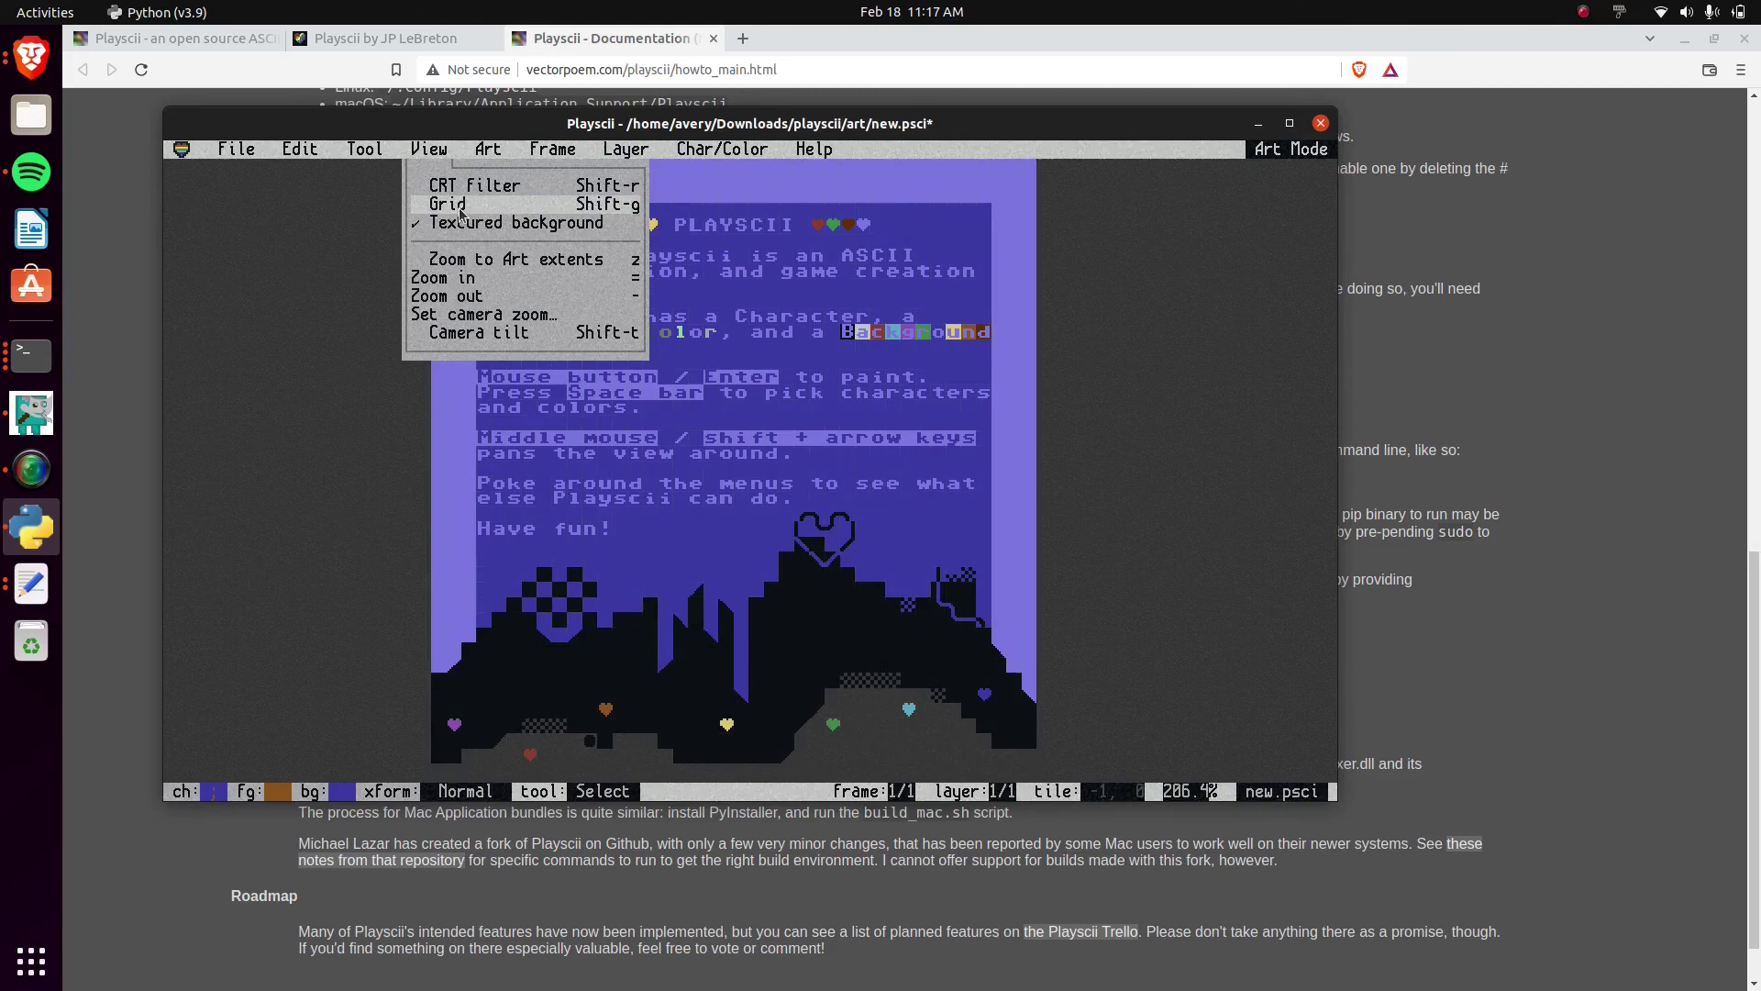
{"action": "left_click", "coordinate": [462, 186]}
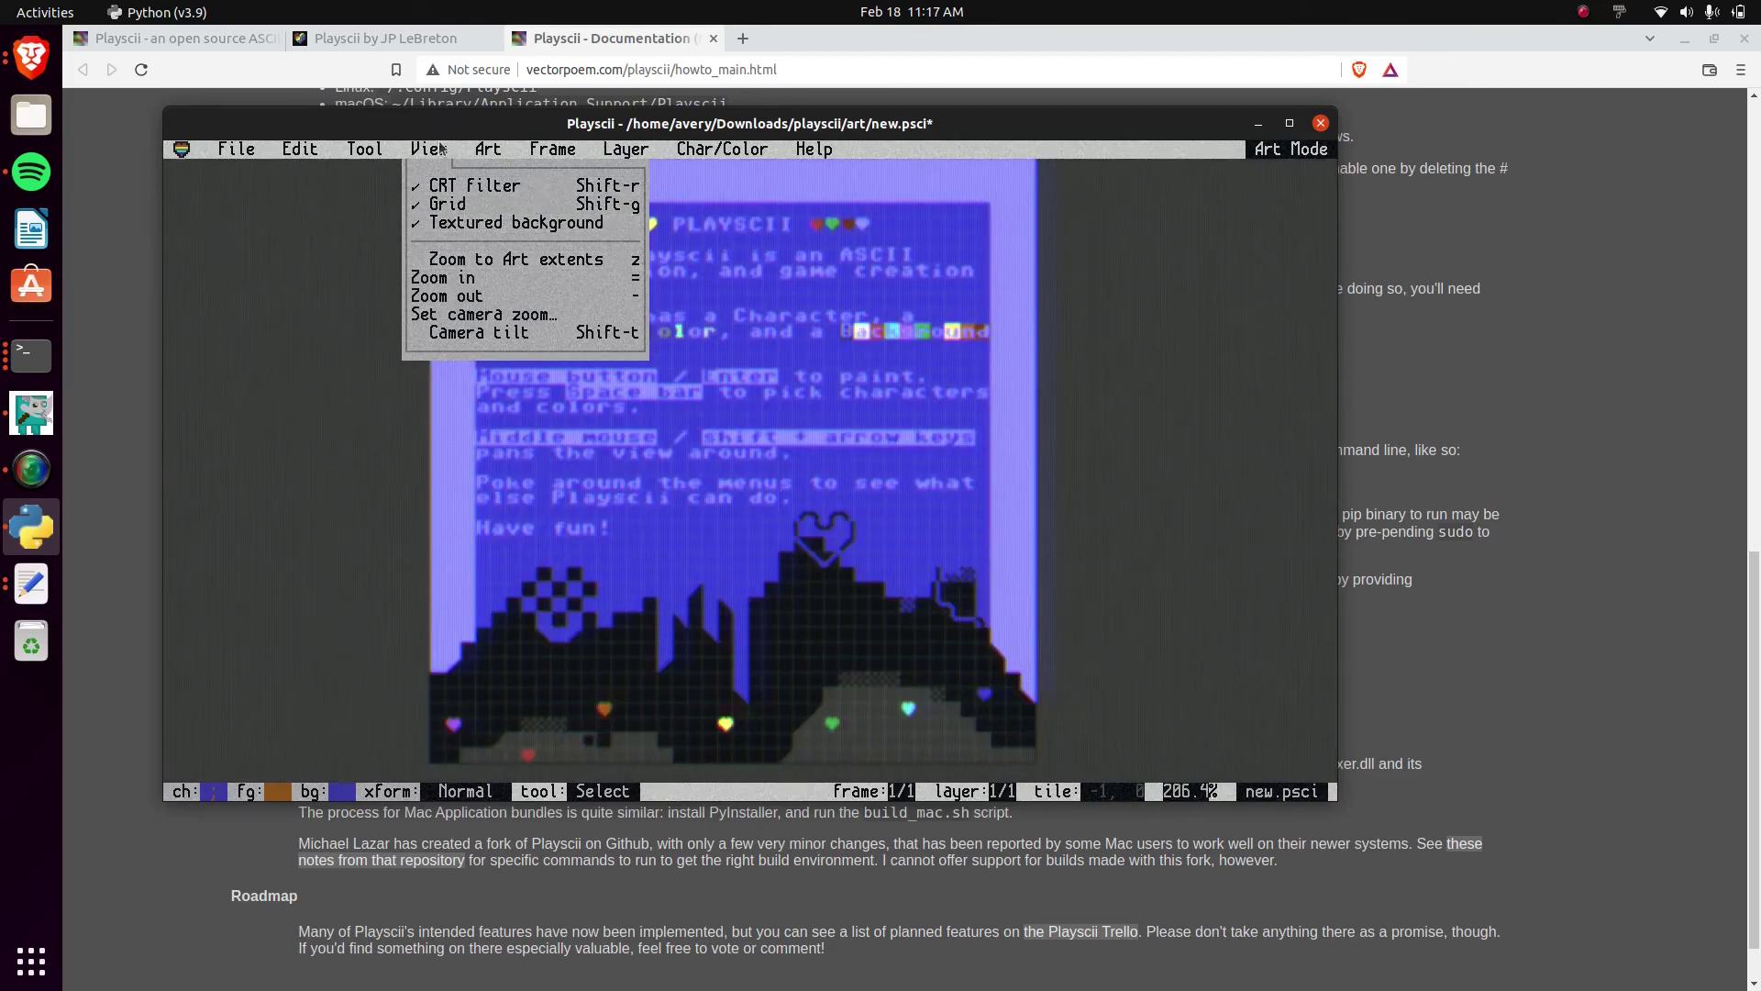
{"action": "key", "text": "Escape"}
Reposition the window and zoom around the welcome art under the CRT filter
{"action": "left_click_drag", "start_coordinate": [607, 223], "coordinate": [564, 205]}
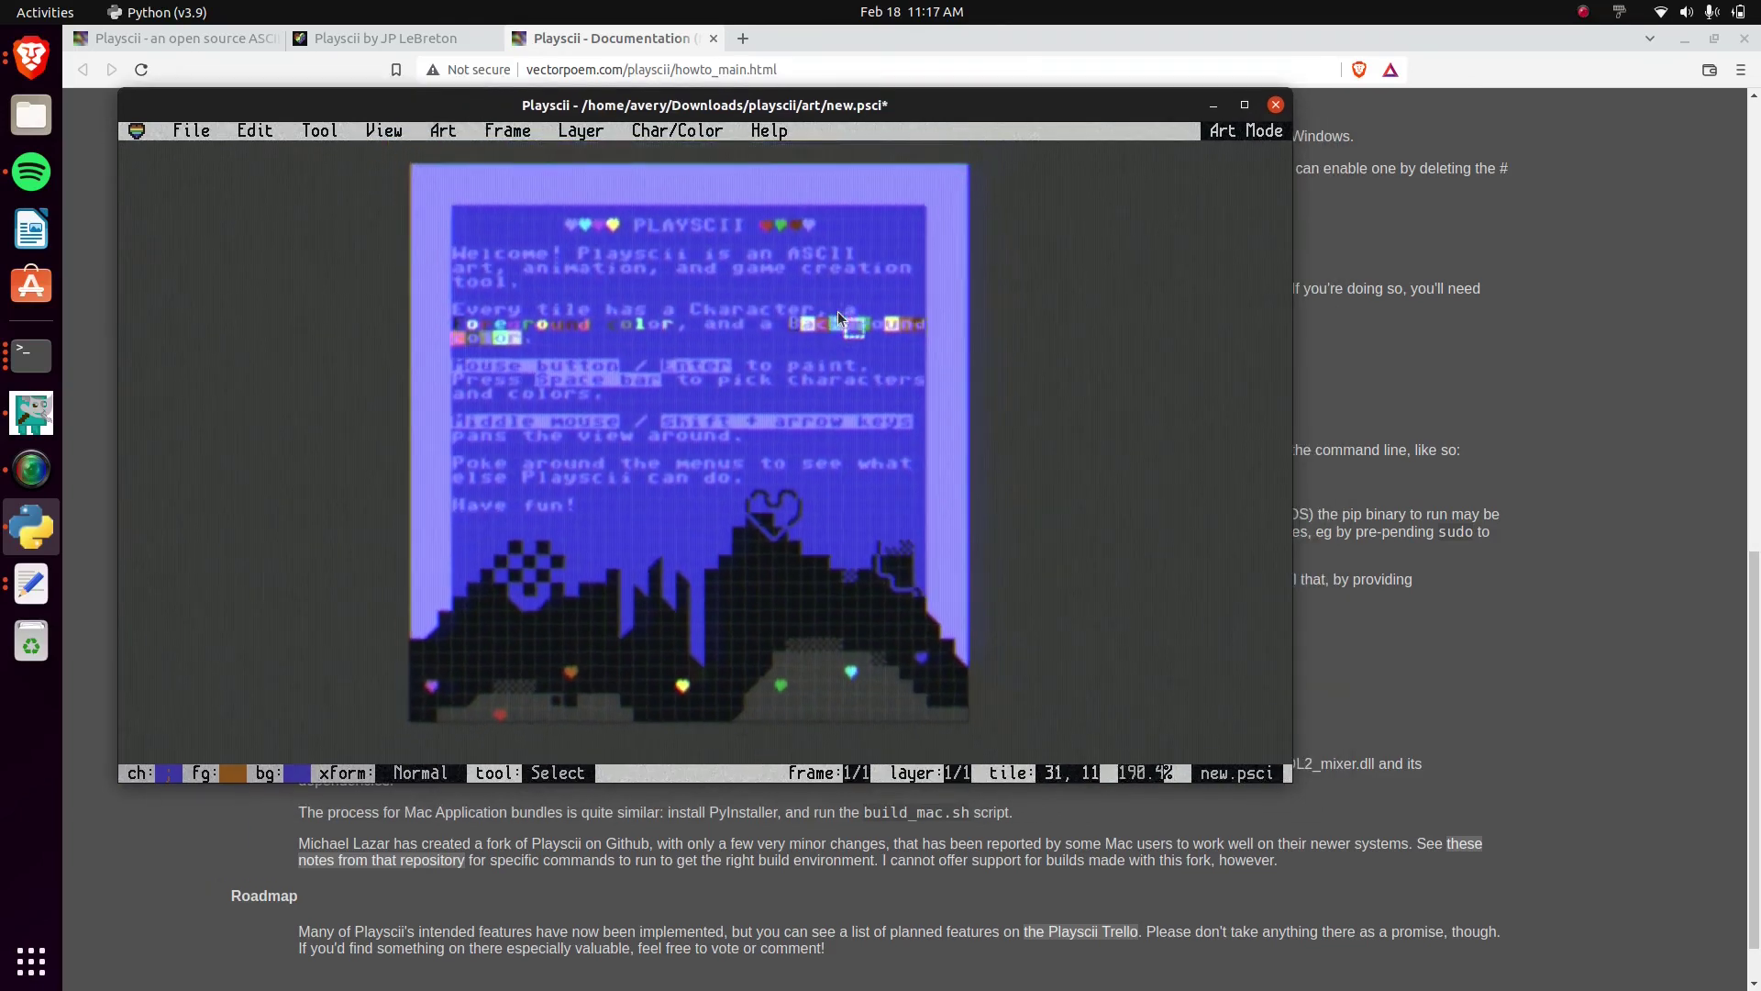
{"action": "scroll", "coordinate": [838, 311], "scroll_direction": "down", "scroll_amount": 2}
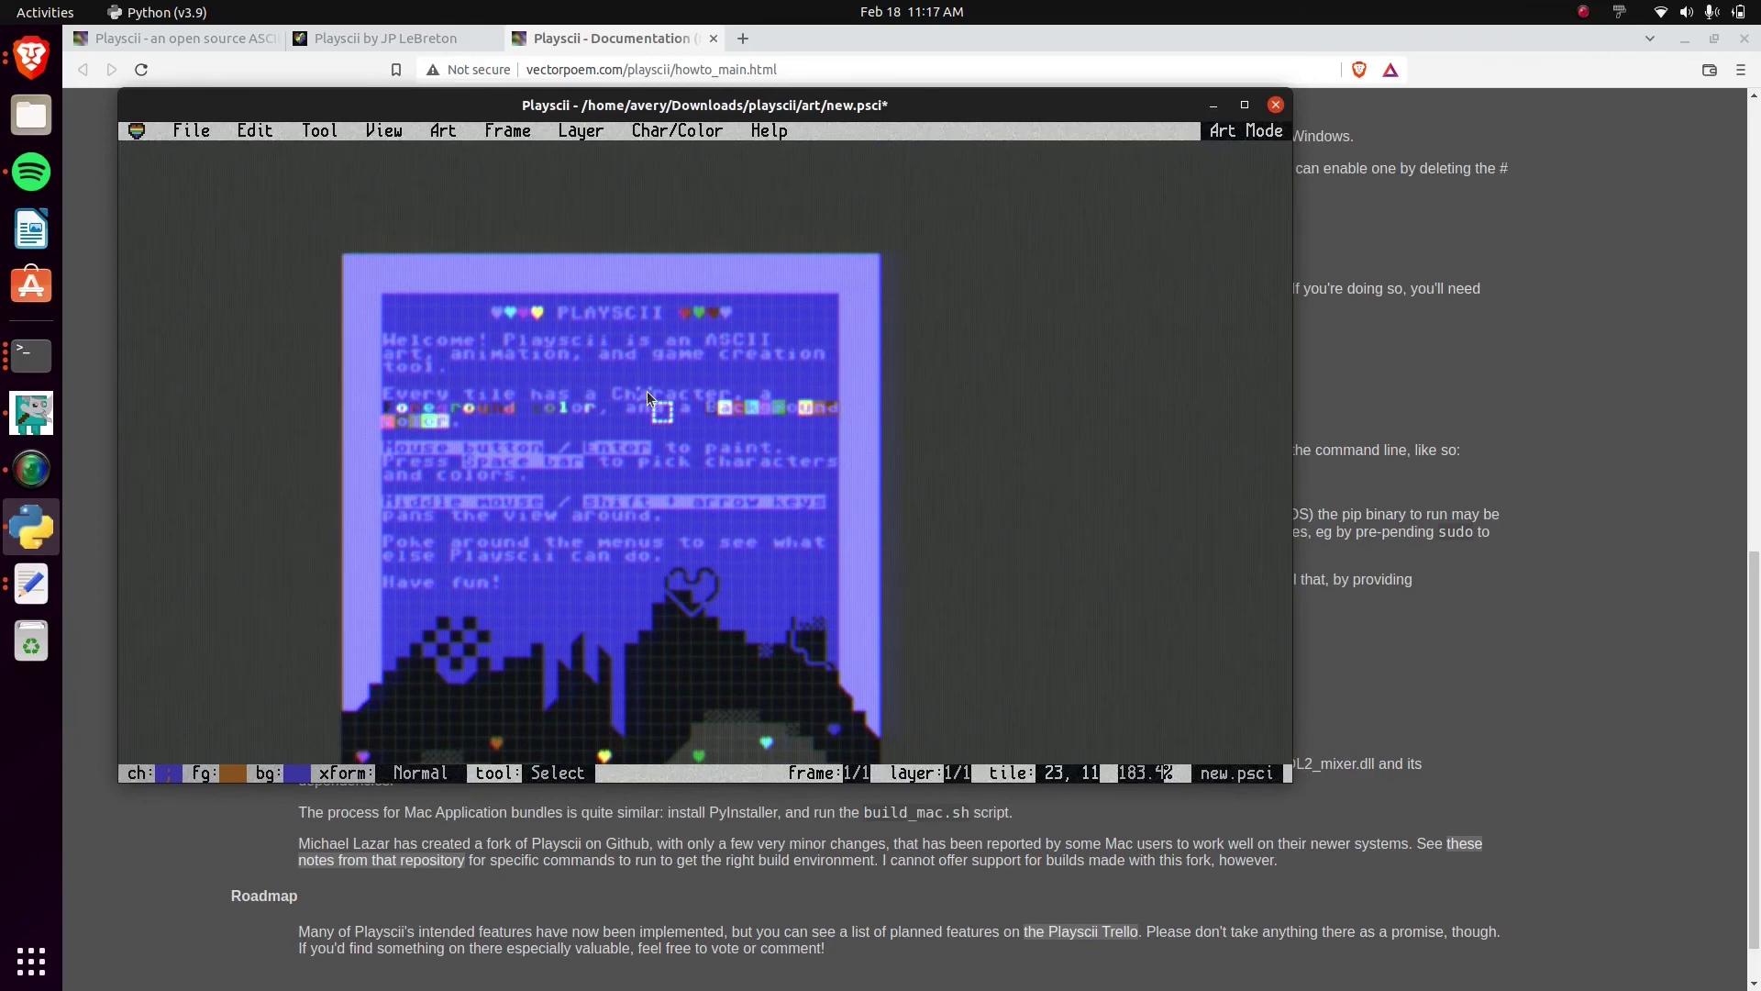
{"action": "scroll", "coordinate": [510, 411], "scroll_direction": "up", "scroll_amount": 3}
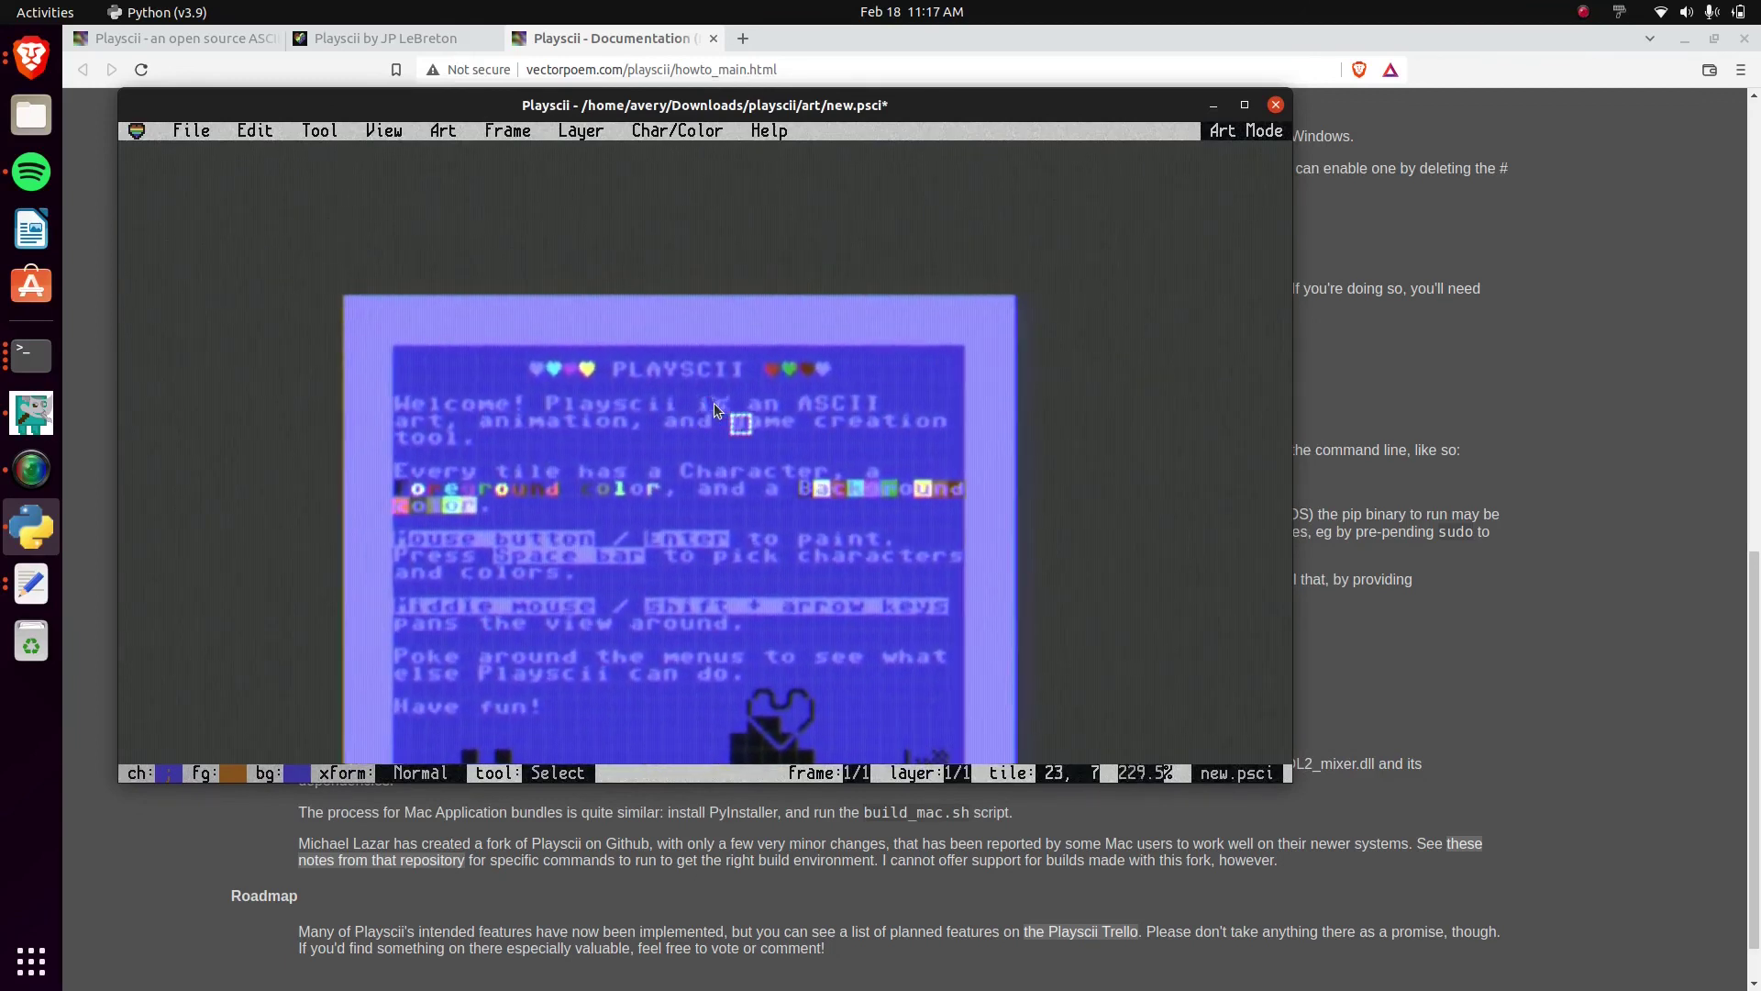
{"action": "scroll", "coordinate": [714, 404], "scroll_direction": "down", "scroll_amount": 3}
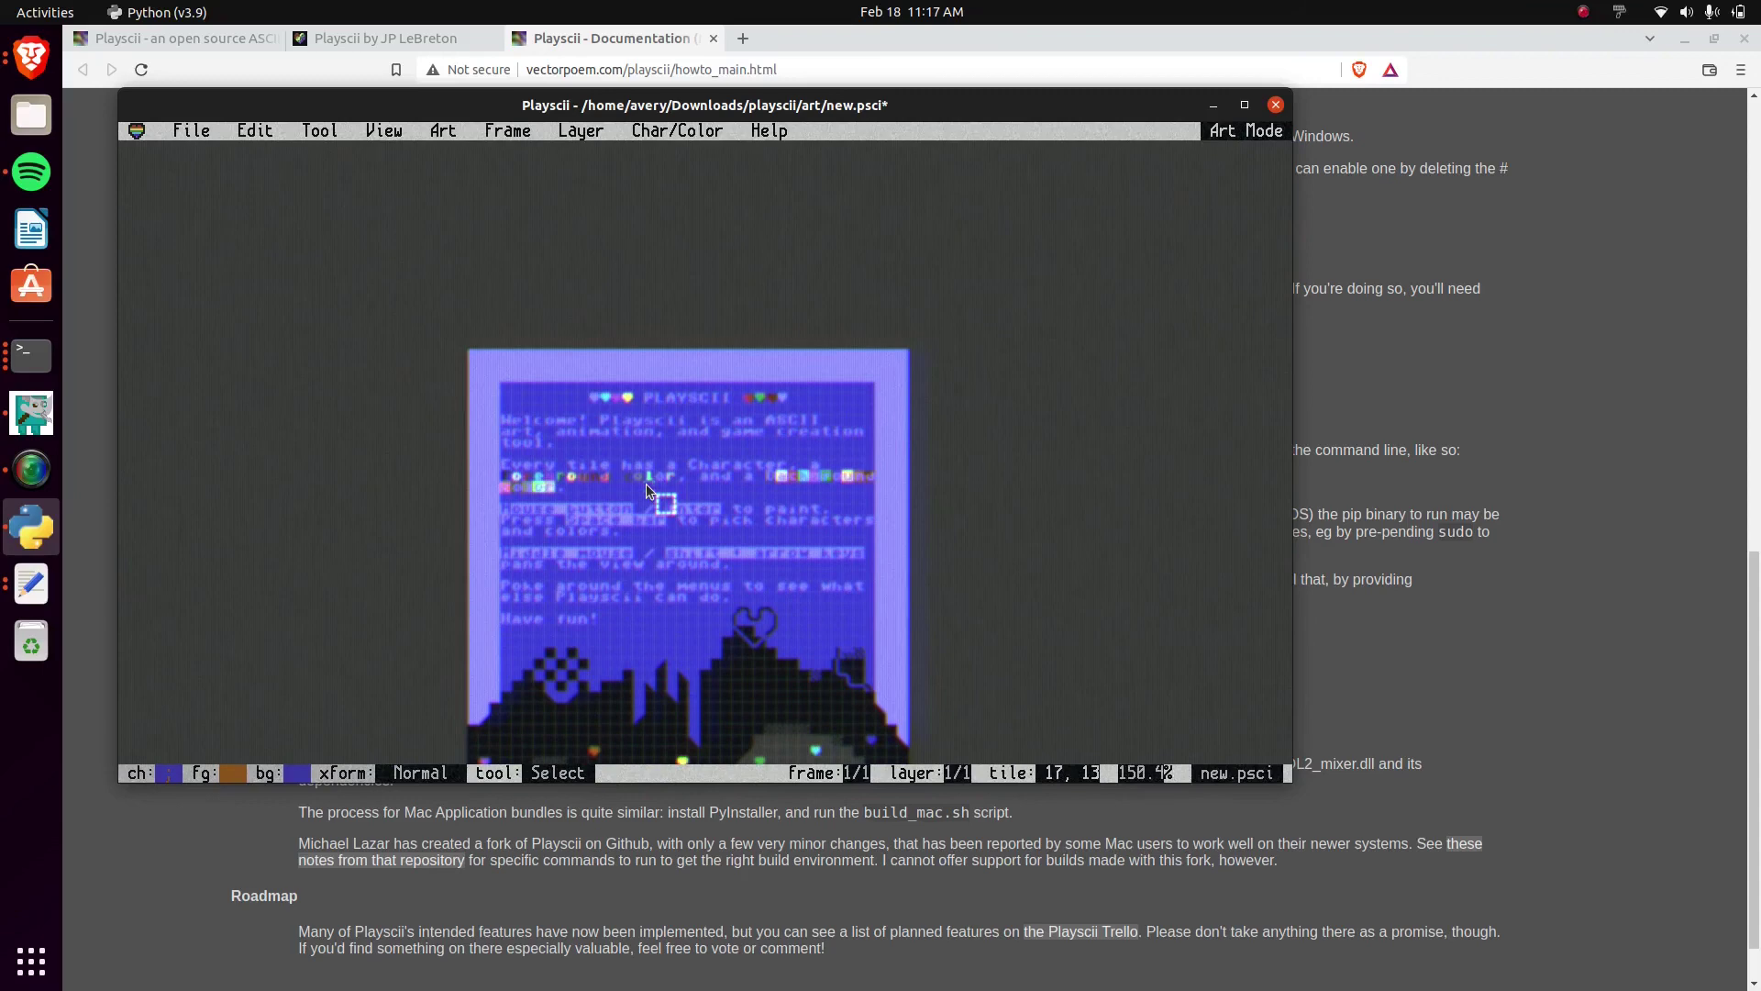